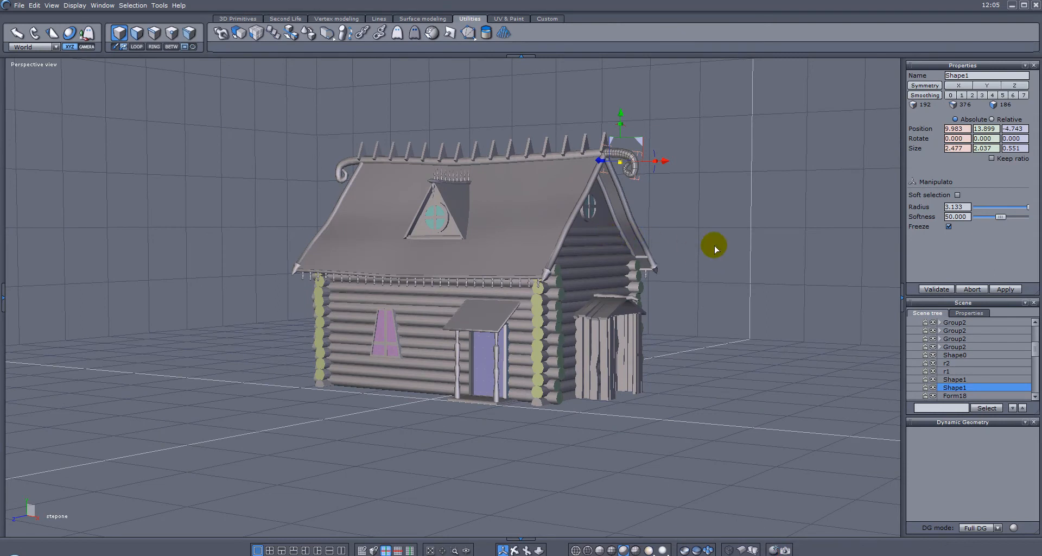
- Preview the log house with ambient occlusion shading
left_click(774, 549)
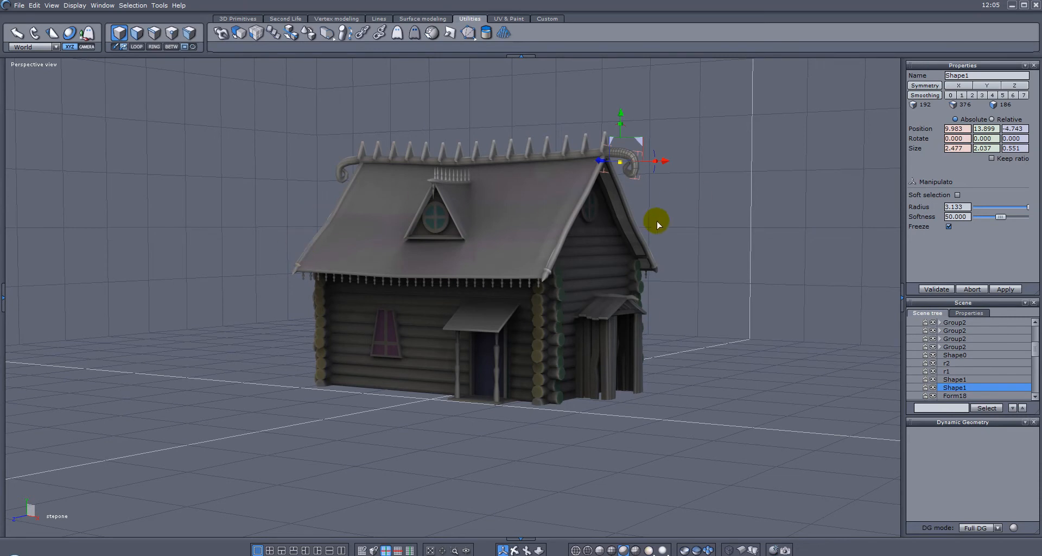
mouse_move(332, 228)
middle_mouse_down()
mouse_move(357, 249)
mouse_move(607, 249)
mouse_move(561, 252)
mouse_move(407, 211)
mouse_move(465, 204)
middle_mouse_up()
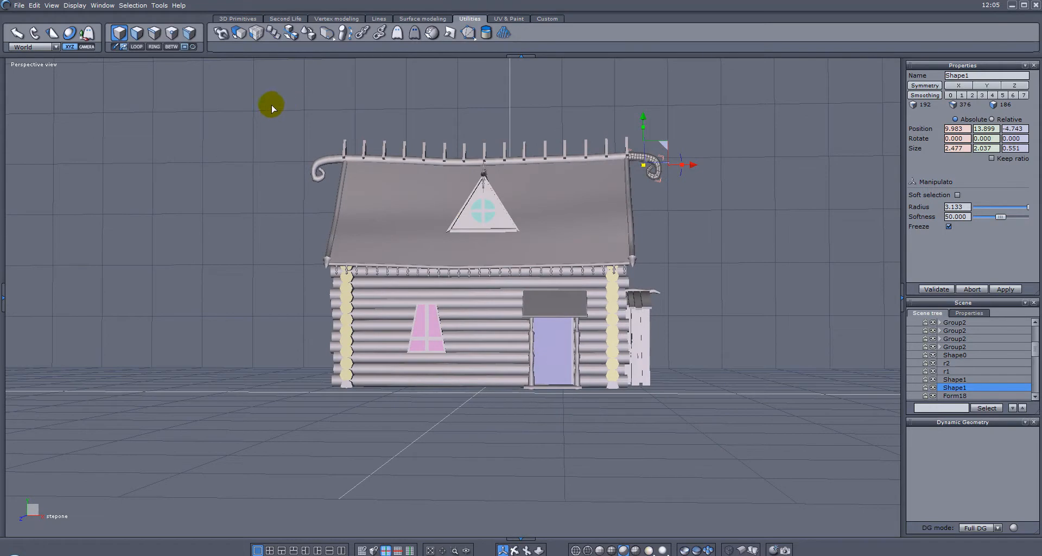
- Select every part of the house and start the Taper deformer on it
left_click_drag(270, 102, 728, 410)
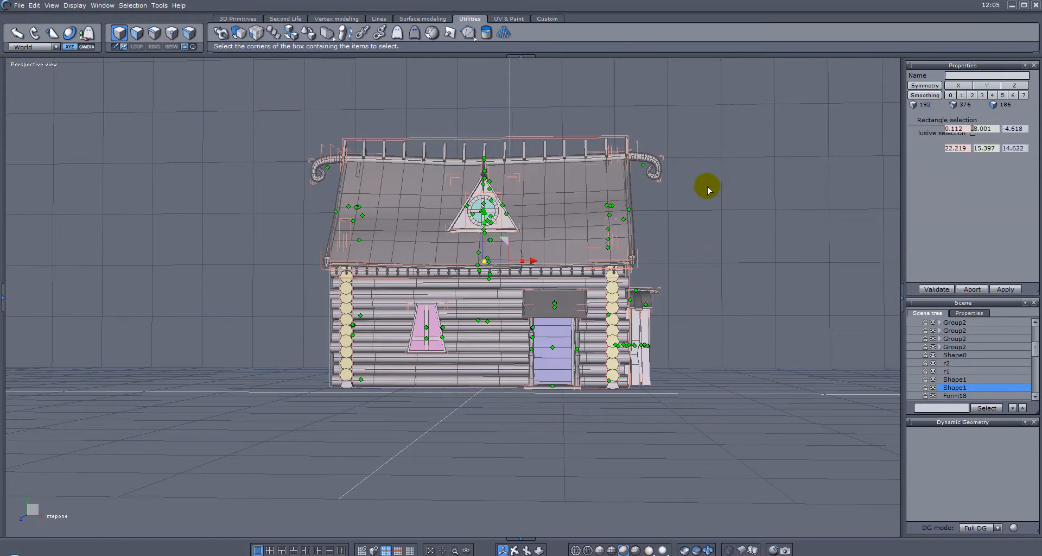
right_click(707, 191)
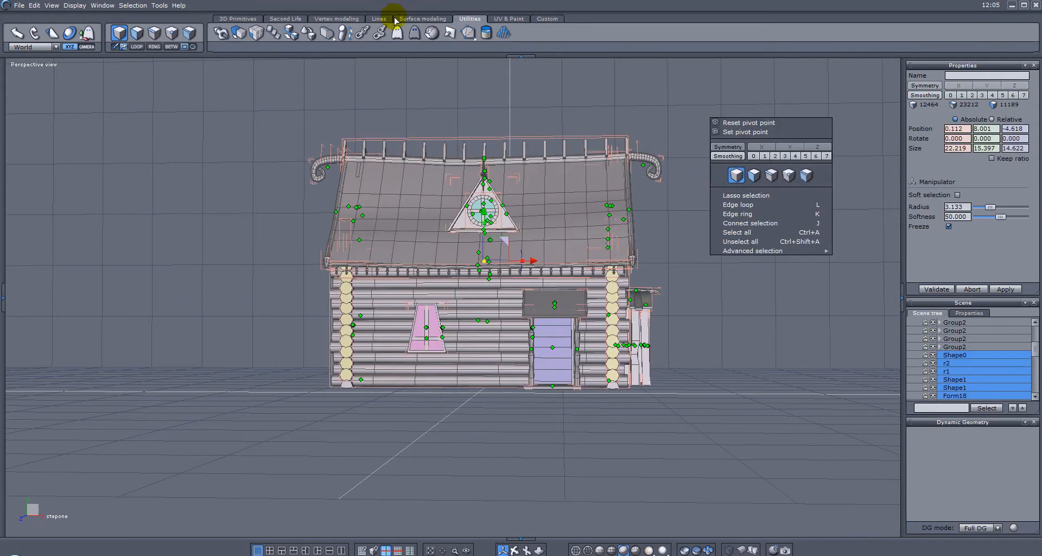
left_click(330, 38)
left_click(330, 36)
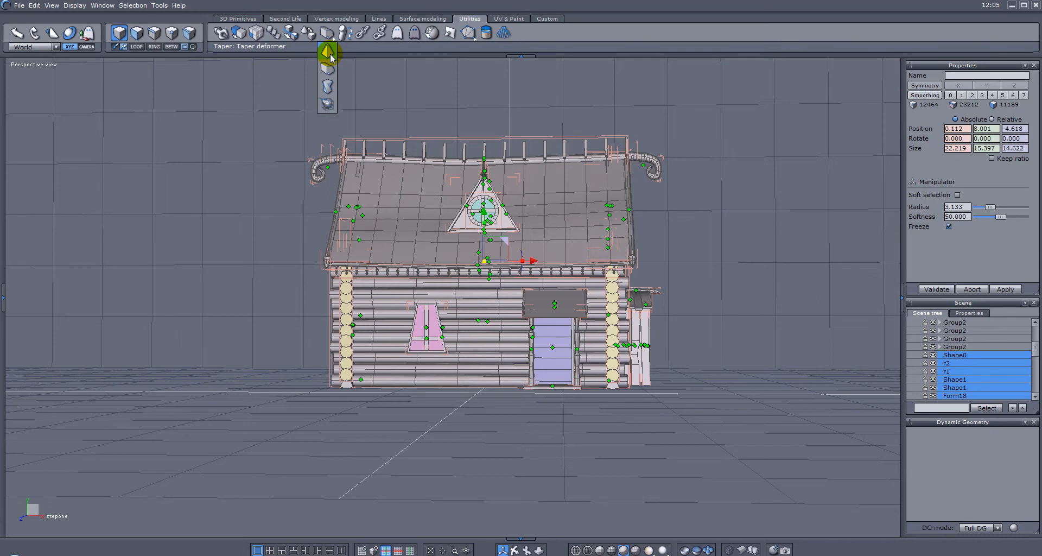
left_click(665, 97)
- Flare the upper part of the house outward with the taper cage, validate the deformation and deselect everything
mouse_move(294, 111)
left_mouse_down("alt")
mouse_move(332, 124)
mouse_move(262, 135)
mouse_move(290, 116)
mouse_move(306, 129)
mouse_move(596, 140)
mouse_move(634, 123)
mouse_move(309, 102)
left_mouse_up("alt")
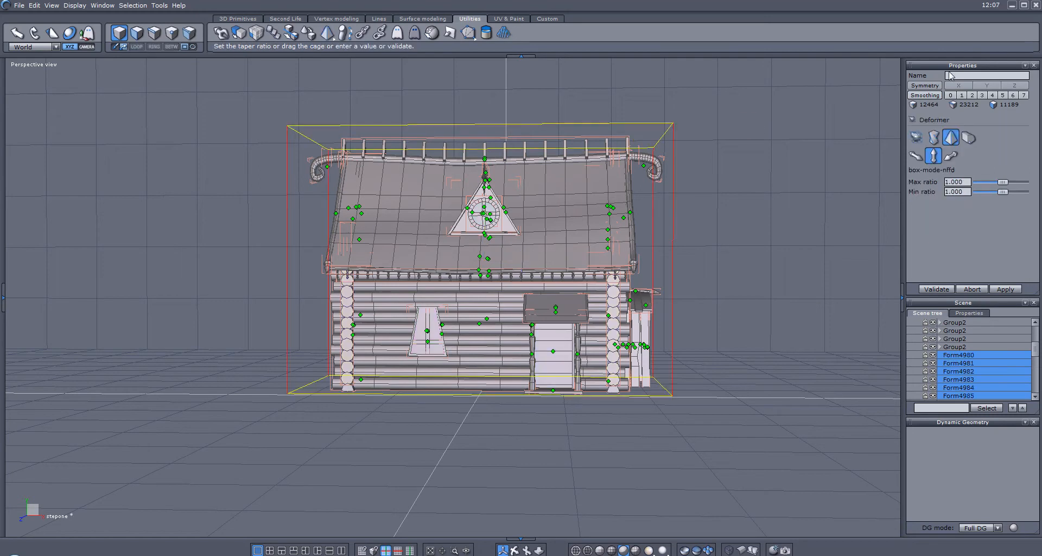
left_click_drag(672, 109, 695, 131)
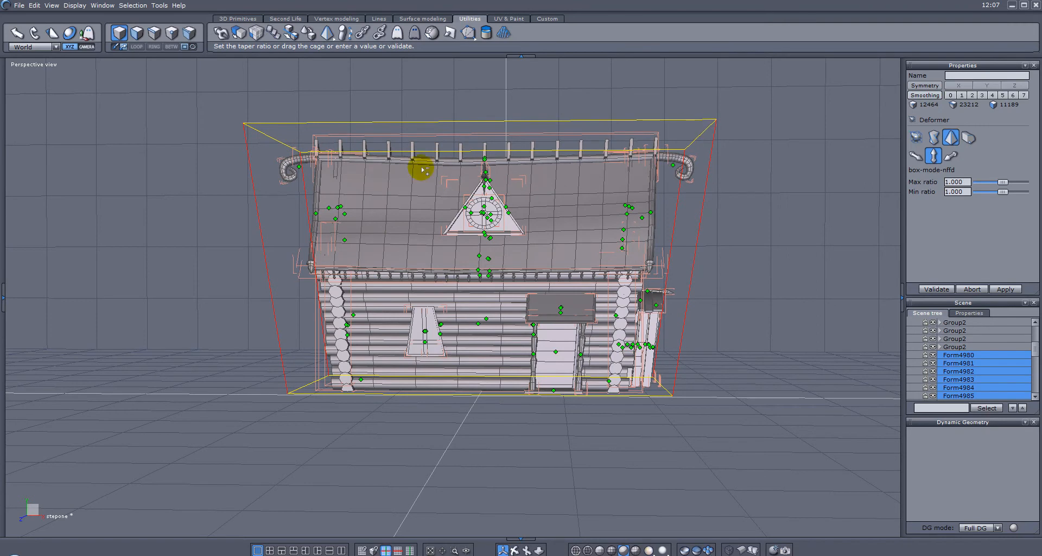
middle_click_drag(221, 221, 788, 198)
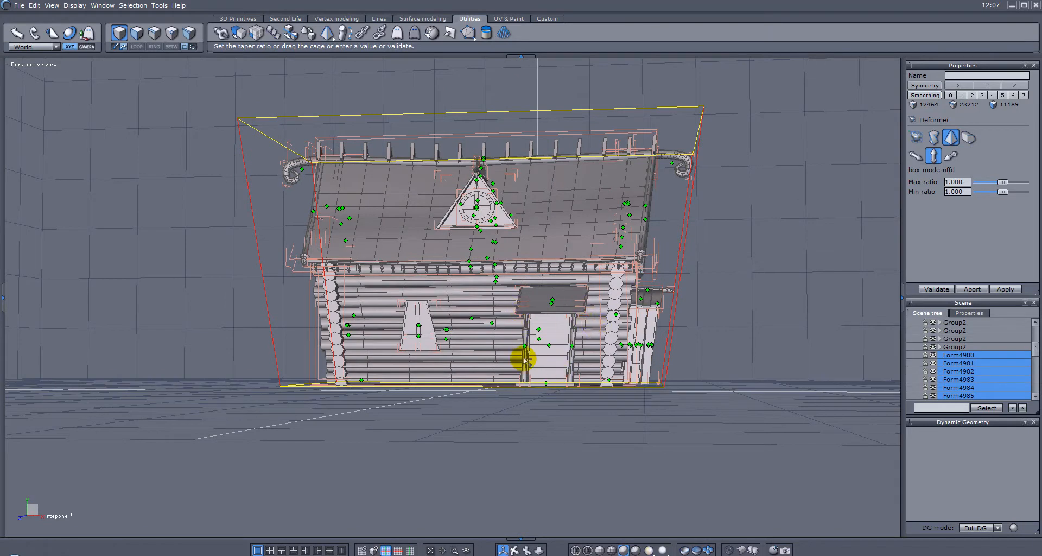
scroll(557, 343, "up", 3)
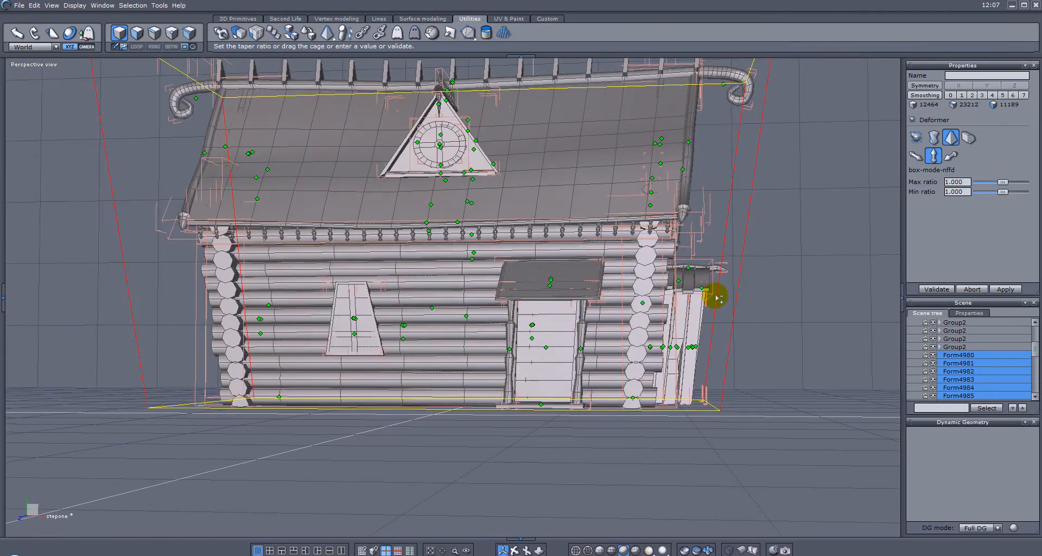
middle_click_drag(713, 295, 733, 316)
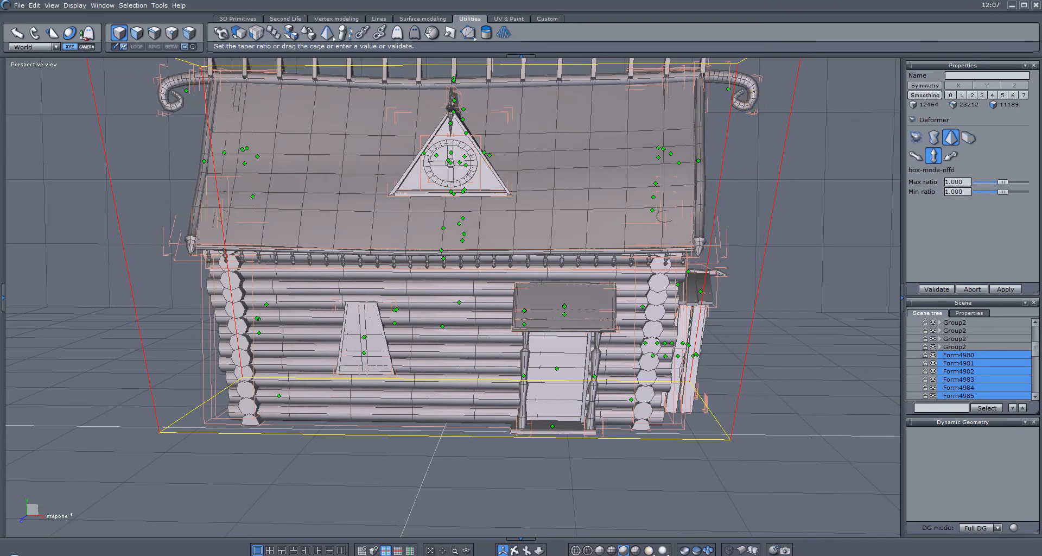
key("space")
middle_click_drag(732, 228, 800, 233)
left_click(799, 233)
- Examine the tapered house's gable, dormer and eaves up close
middle_click_drag(361, 256, 612, 286)
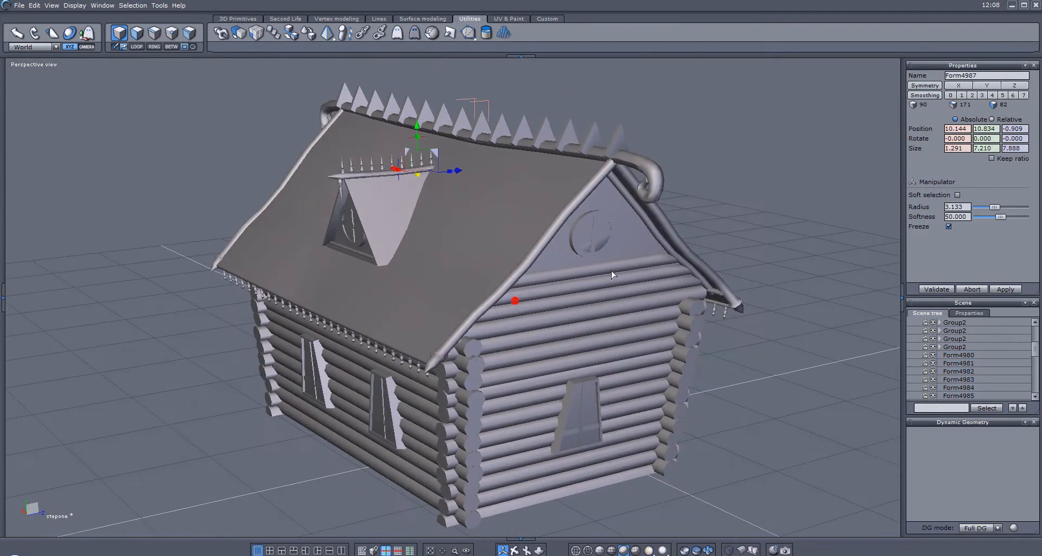
scroll(611, 286, "up", 5)
left_click(581, 227)
middle_click_drag(703, 267, 179, 237)
middle_click_drag(454, 288, 312, 272)
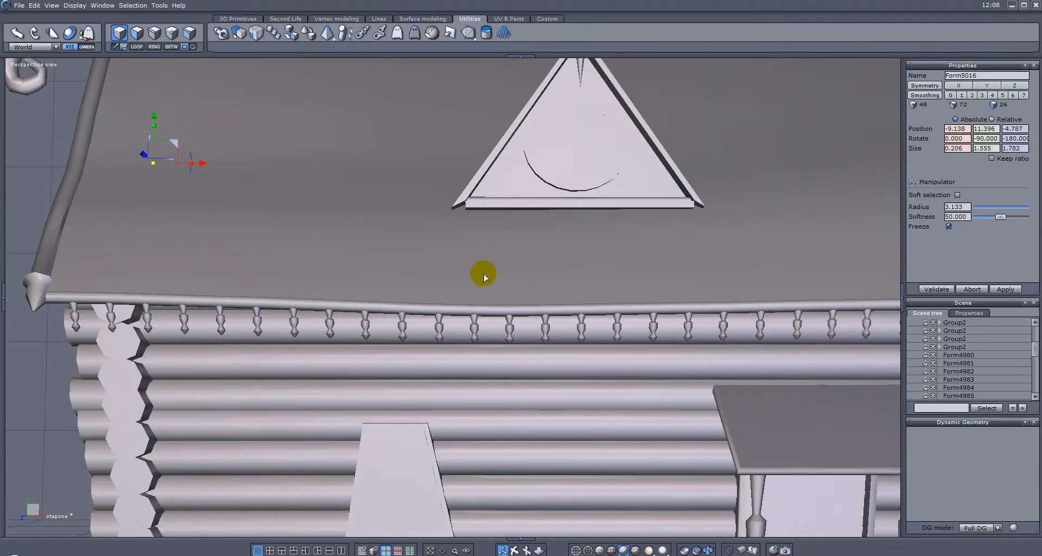
scroll(544, 297, "down", 4)
middle_click_drag(672, 310, 600, 337)
- Select the corner log group on the front wall and show the settings of material58
left_click(269, 394)
left_click(4, 297)
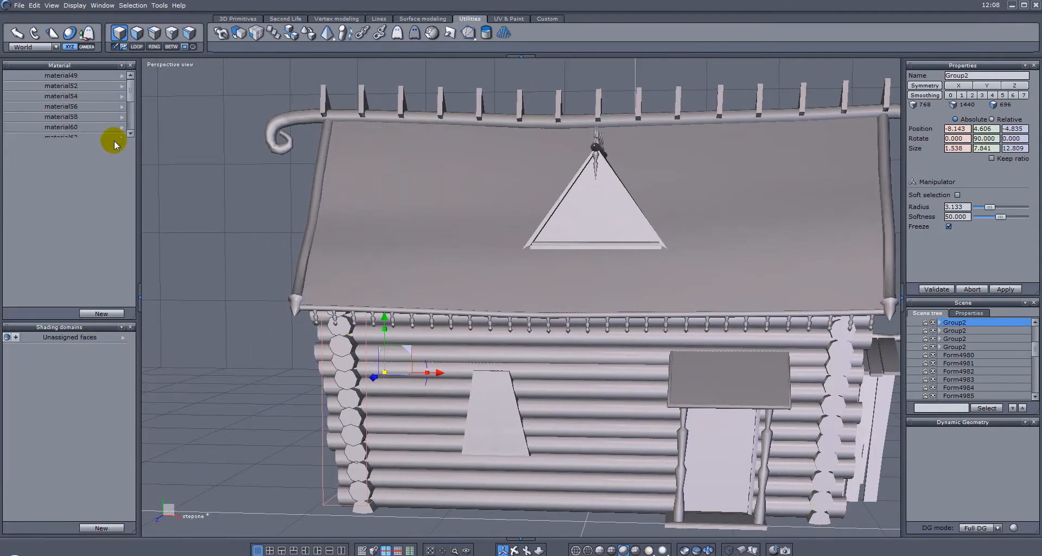
left_click(81, 117)
- Inspect the tapered walls, windows and roof from all sides for missing colours
left_click_drag(289, 333, 651, 350, "alt")
left_click_drag(239, 339, 613, 355, "alt")
left_click_drag(337, 352, 742, 344, "alt")
left_click_drag(283, 347, 714, 356, "alt")
middle_click_drag(714, 356, 626, 310, "alt")
left_click_drag(625, 309, 205, 266, "alt")
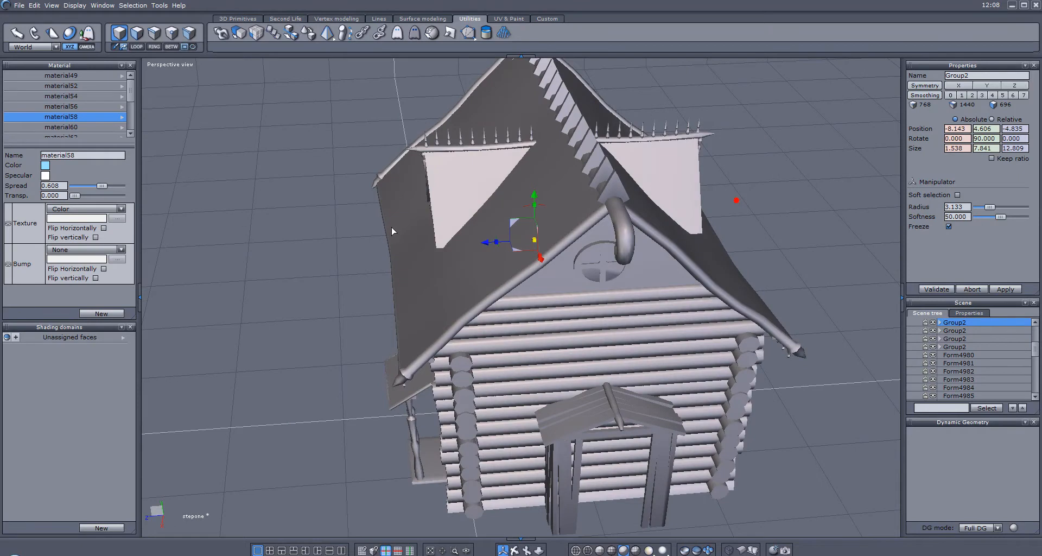
scroll(554, 244, "up", 4)
mouse_move(583, 247)
left_mouse_down("alt")
mouse_move(637, 191)
mouse_move(530, 183)
mouse_move(609, 217)
mouse_move(783, 216)
mouse_move(607, 188)
mouse_move(638, 208)
left_mouse_up("alt")
scroll(594, 212, "down", 2)
scroll(607, 193, "down", 3)
left_click_drag(456, 186, 521, 168, "alt")
left_click_drag(601, 200, 638, 176, "alt")
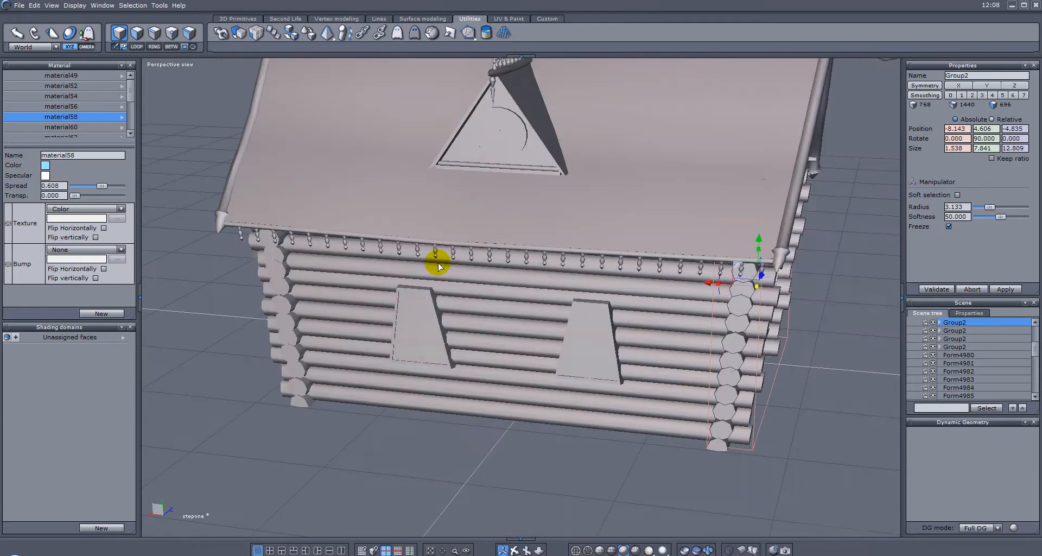
left_click_drag(439, 266, 719, 305, "alt")
scroll(444, 262, "down", 4)
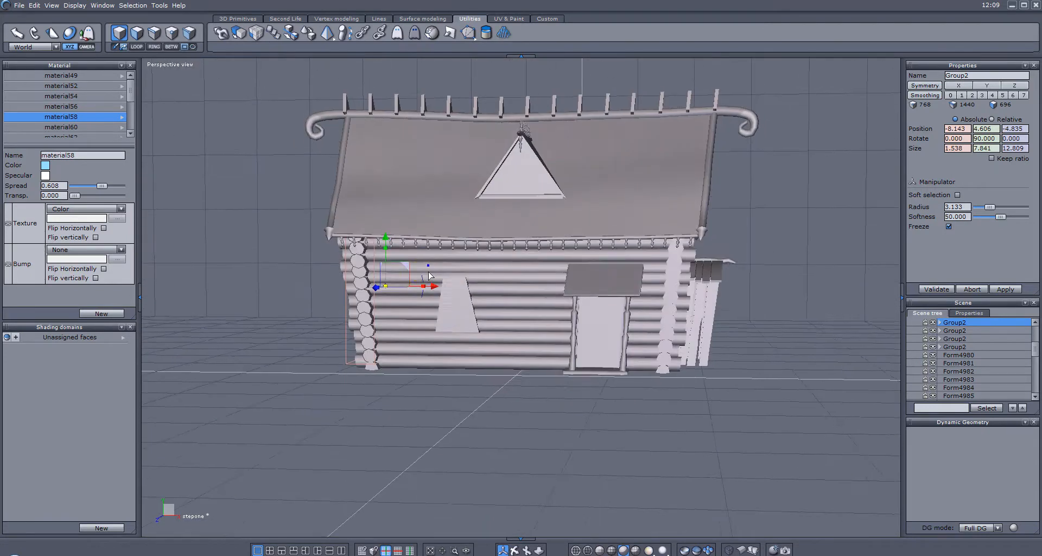
- Hide the material settings and revert the house to its untapered, coloured version
left_click(141, 295)
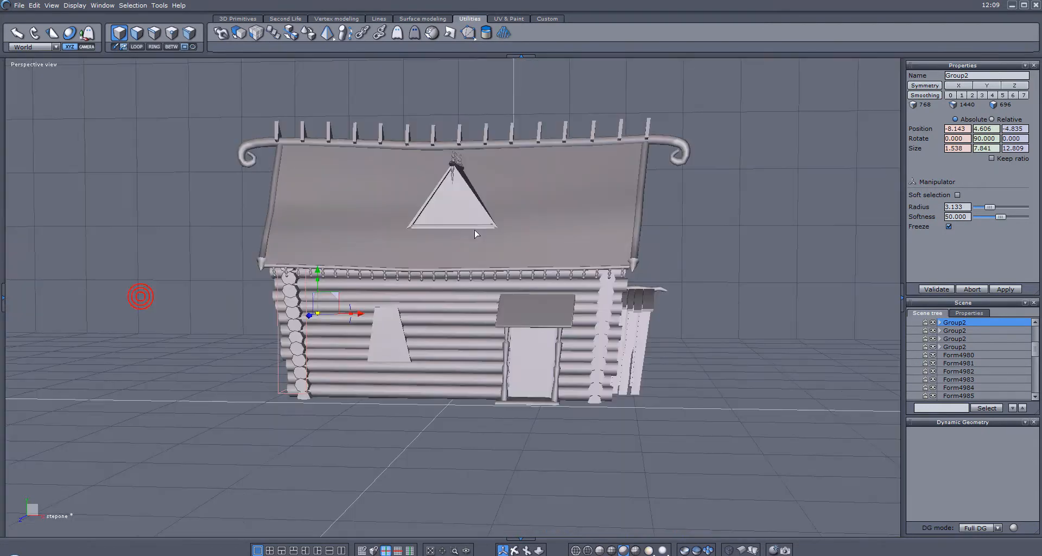
mouse_move(256, 273)
left_mouse_down("alt")
mouse_move(240, 279)
mouse_move(291, 295)
mouse_move(421, 290)
mouse_move(263, 290)
mouse_move(256, 280)
left_mouse_up("alt")
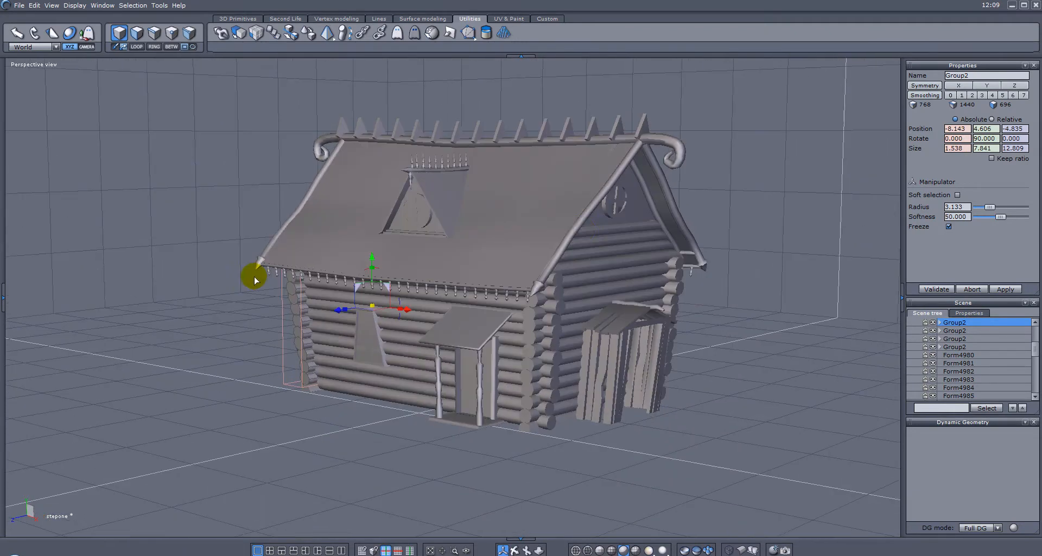
left_click_drag(317, 297, 521, 290, "alt")
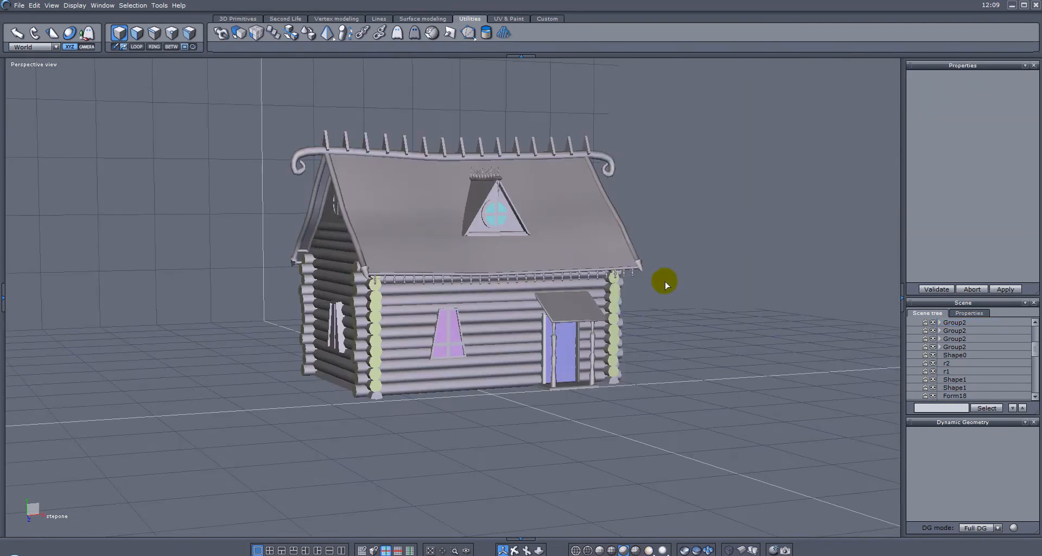
- Select the roof slope r2 on the two-window side of the house
left_click_drag(666, 283, 323, 274, "alt")
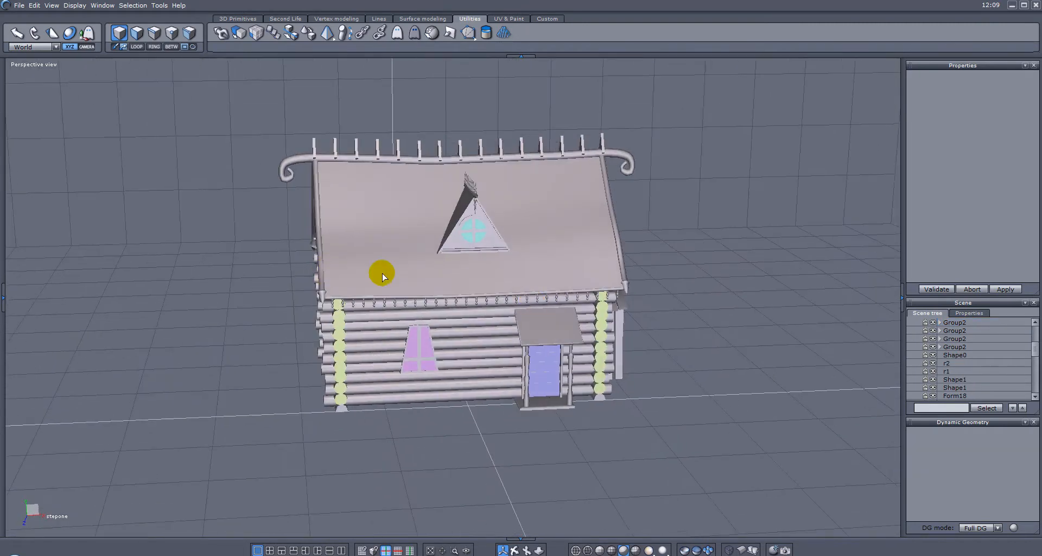
left_click_drag(365, 235, 545, 231, "alt")
left_click_drag(459, 284, 521, 160, "alt")
left_click(470, 206)
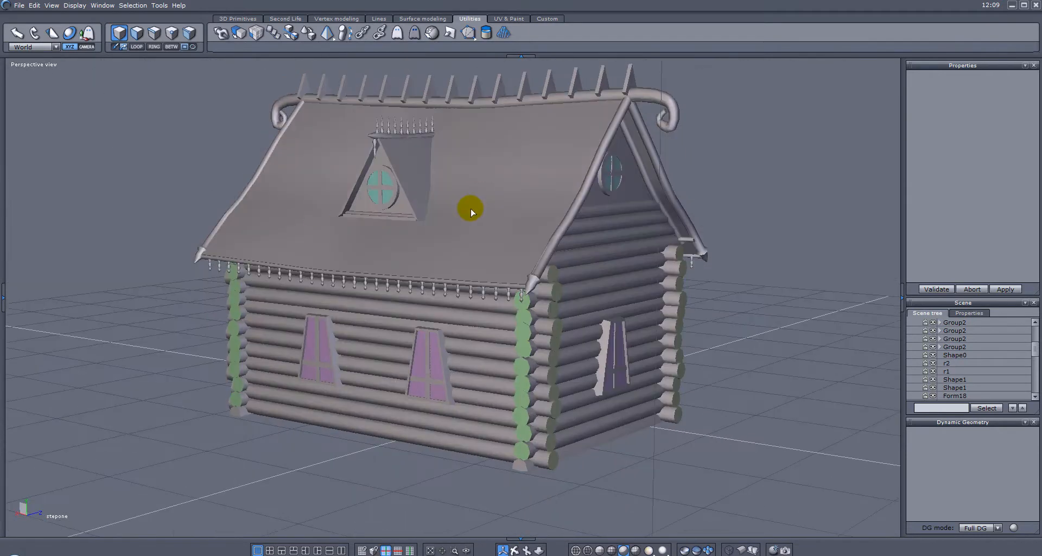
left_click(477, 276)
- Examine the underside, edges and eave of the selected roof slope
scroll(477, 276, "up", 3)
left_click_drag(341, 233, 783, 261, "alt")
mouse_move(533, 241)
left_mouse_down("alt")
mouse_move(651, 247)
mouse_move(545, 257)
left_mouse_up("alt")
left_click_drag(451, 263, 440, 228, "alt")
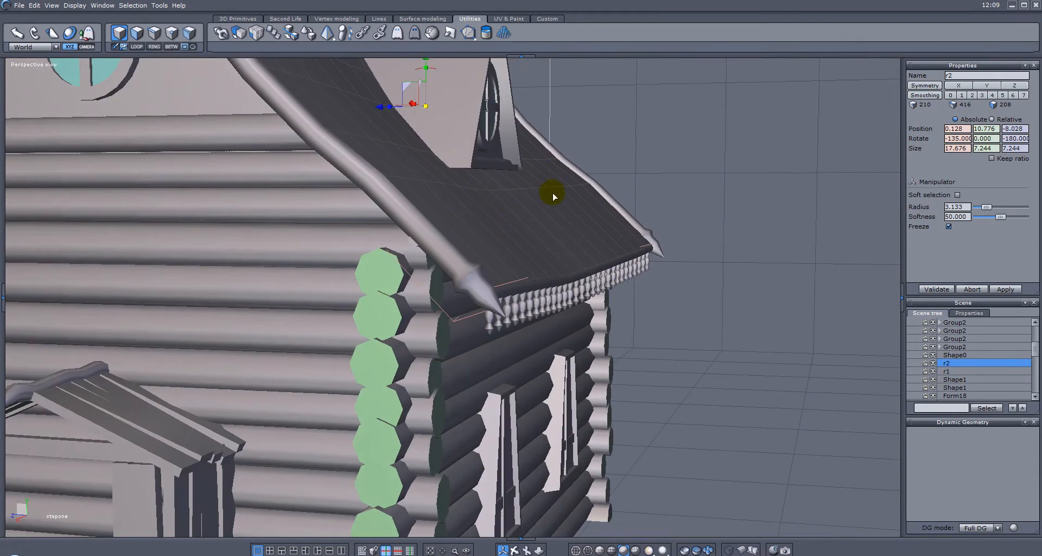
left_click_drag(443, 187, 448, 288, "alt")
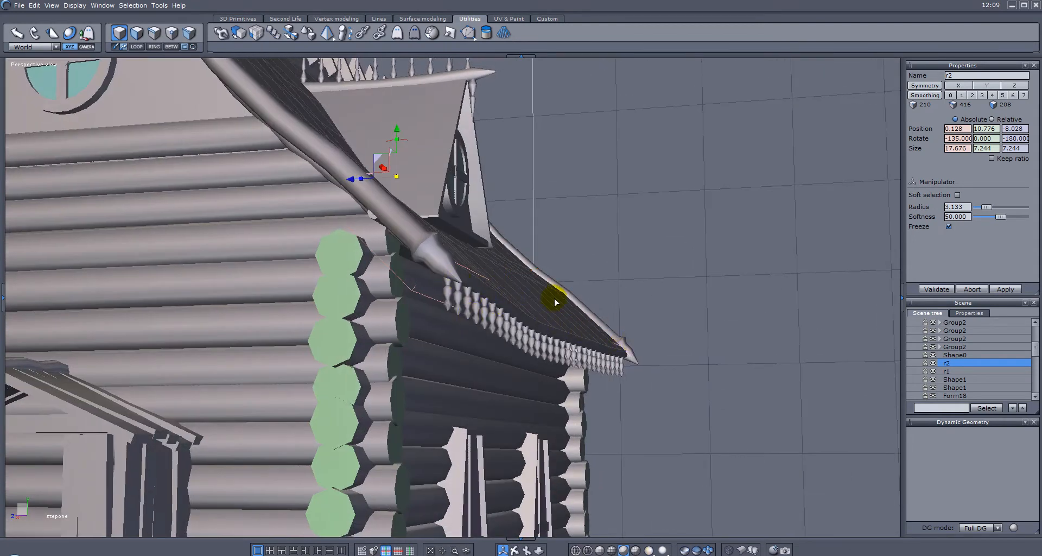
left_click_drag(475, 296, 525, 257, "alt")
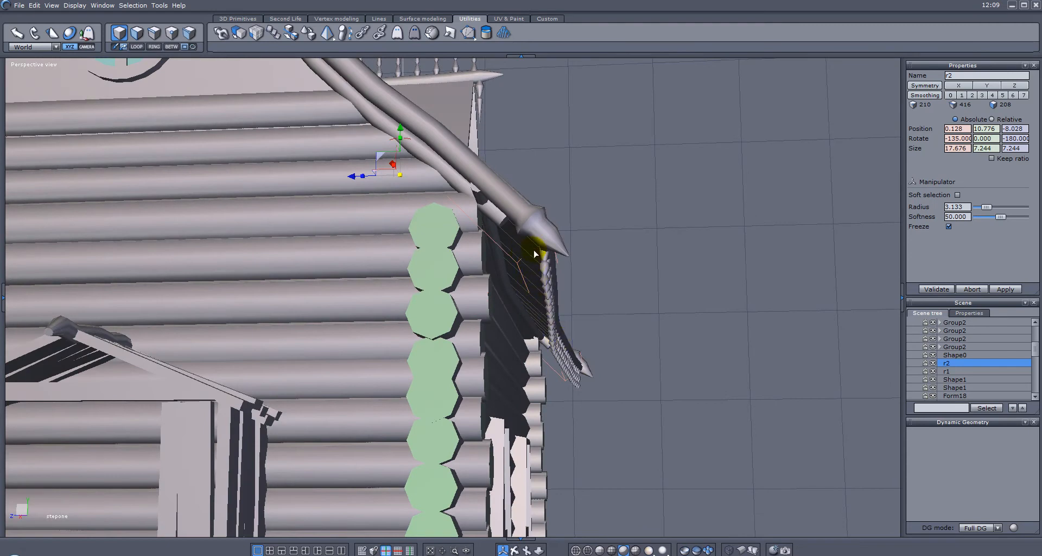
mouse_move(547, 328)
left_mouse_down("alt")
mouse_move(598, 344)
mouse_move(624, 326)
mouse_move(458, 382)
mouse_move(470, 343)
mouse_move(541, 327)
left_mouse_up("alt")
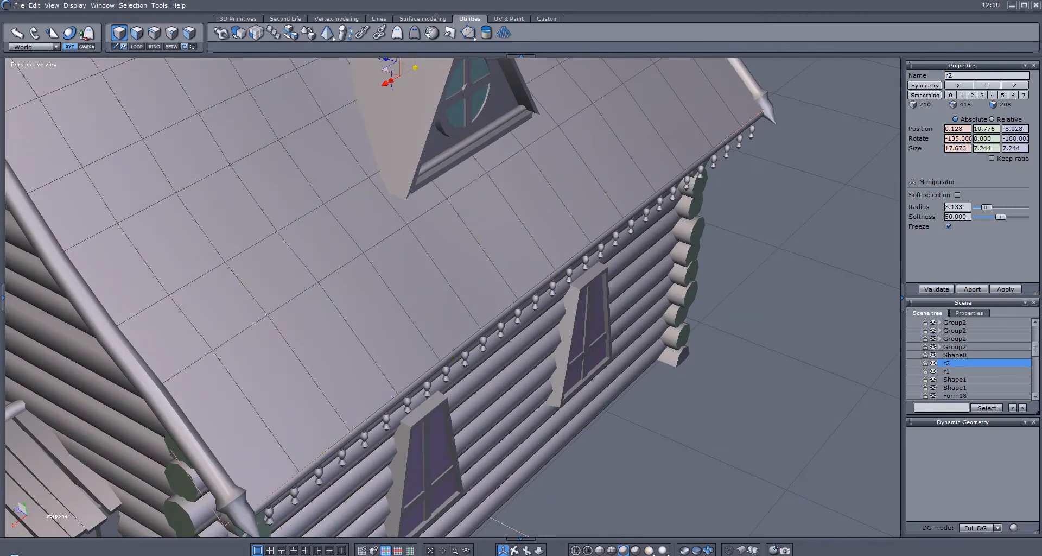
mouse_move(552, 300)
left_mouse_down("alt")
mouse_move(561, 239)
mouse_move(555, 297)
left_mouse_up("alt")
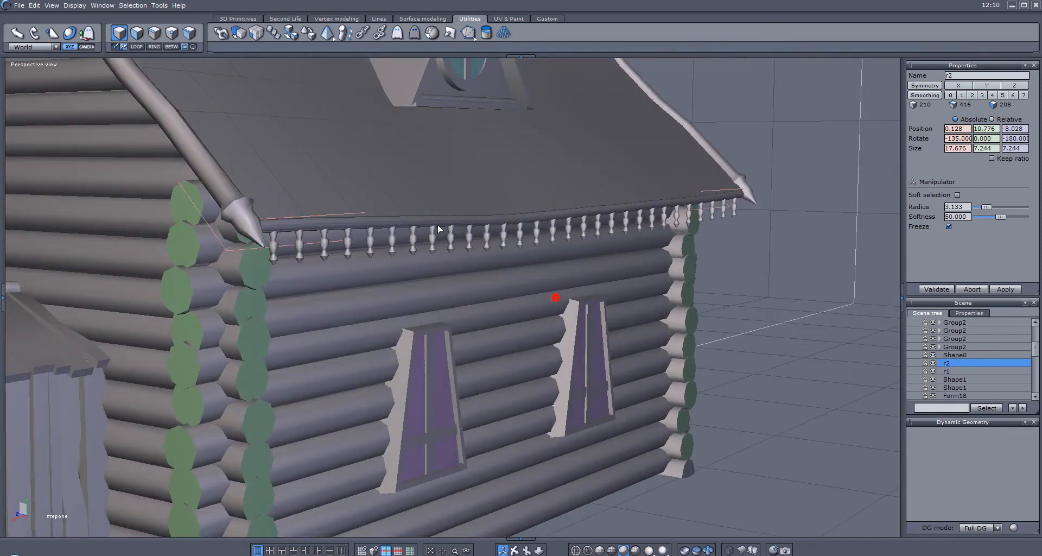
- Select the loop of narrow edge faces around the rim of roof slope r2
middle_click_drag(453, 240, 521, 277)
left_click_drag(528, 221, 555, 224)
middle_click_drag(553, 222, 395, 221)
scroll(338, 193, "up", 5)
scroll(364, 203, "down", 1)
left_click(325, 185)
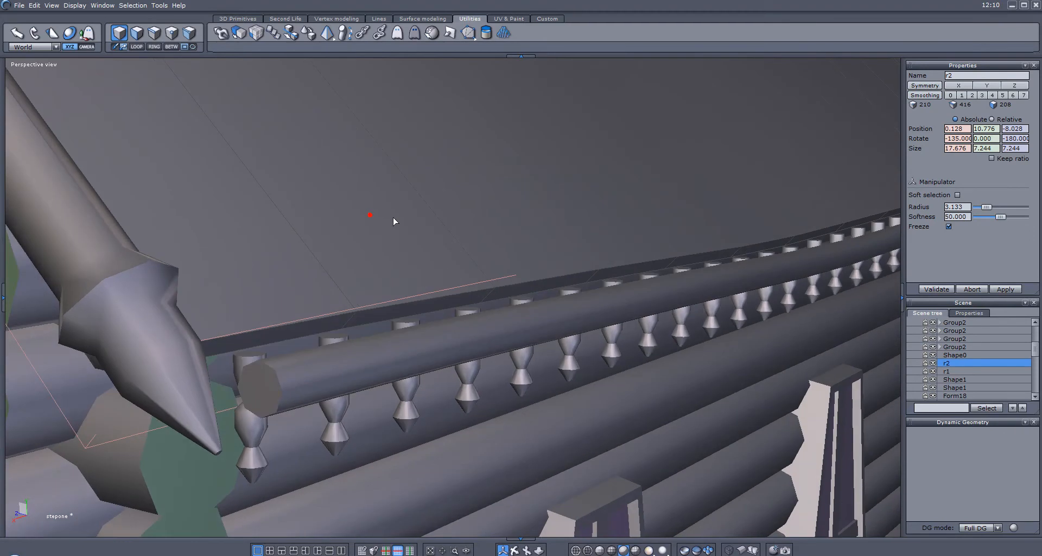
left_click(137, 33)
left_click(260, 337)
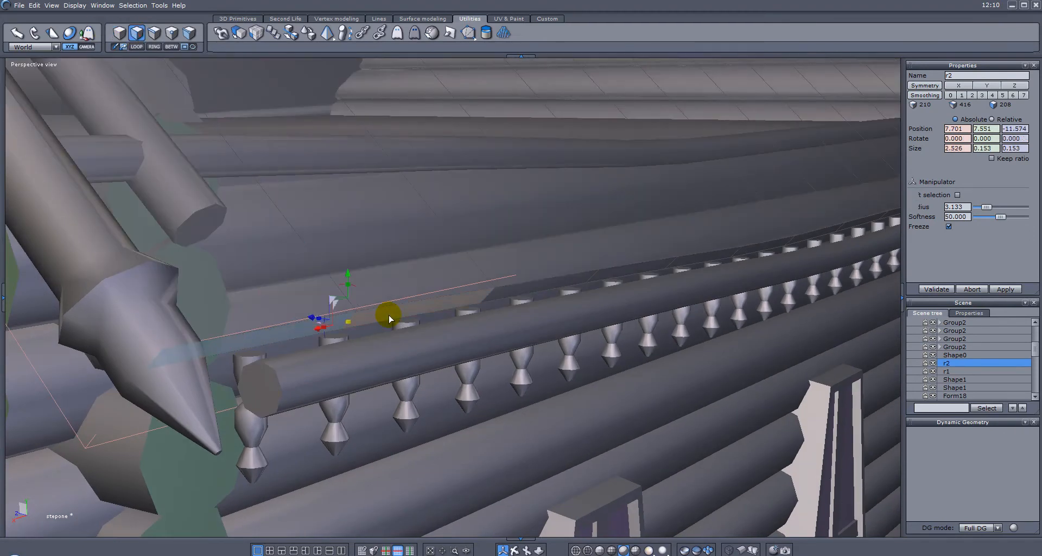
double_click(514, 300)
scroll(476, 304, "down", 4)
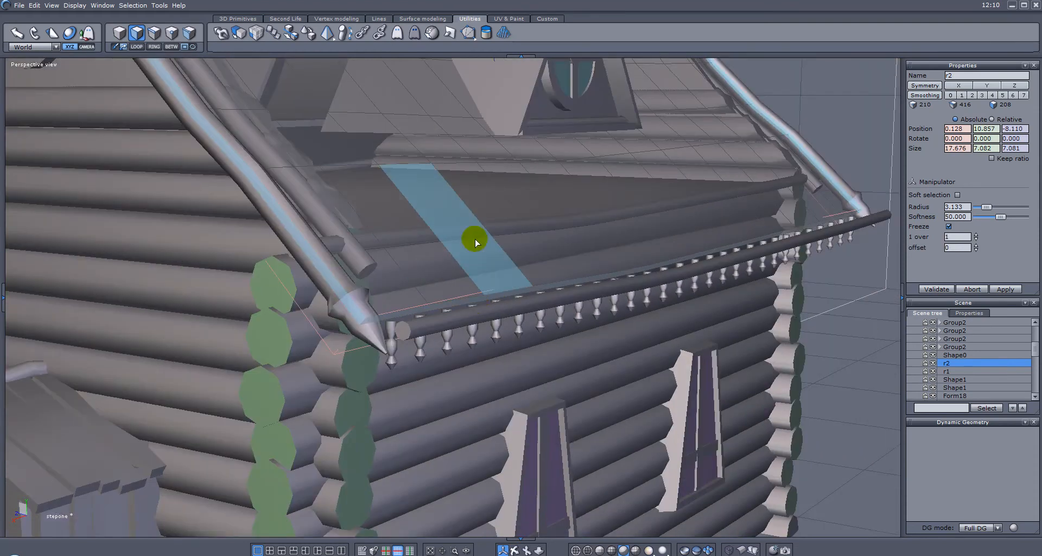
- Try selecting individual surface faces of the roof slope, then return to the rim face loop selection
left_click(454, 212)
right_click_drag(446, 240, 306, 251)
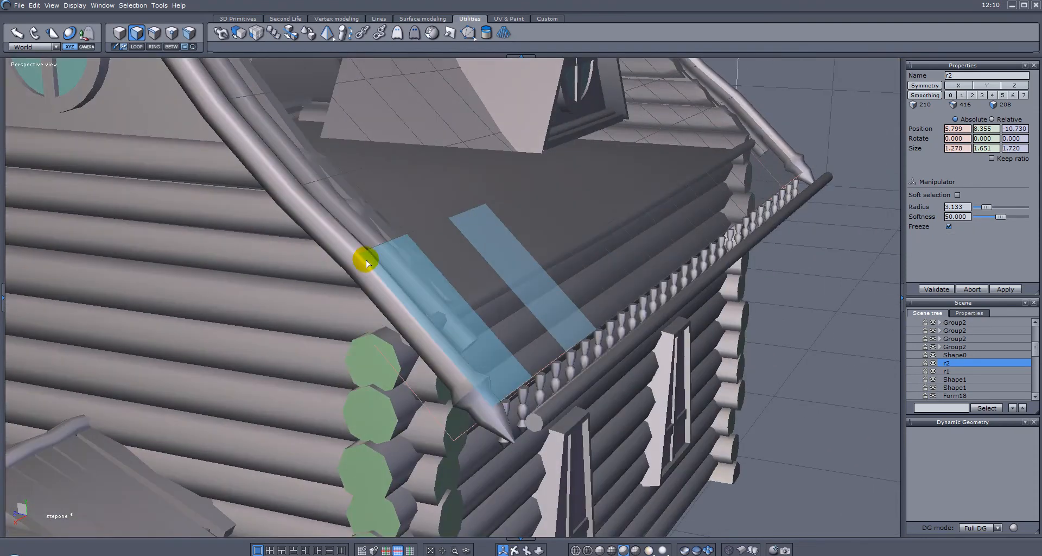
left_click(366, 262)
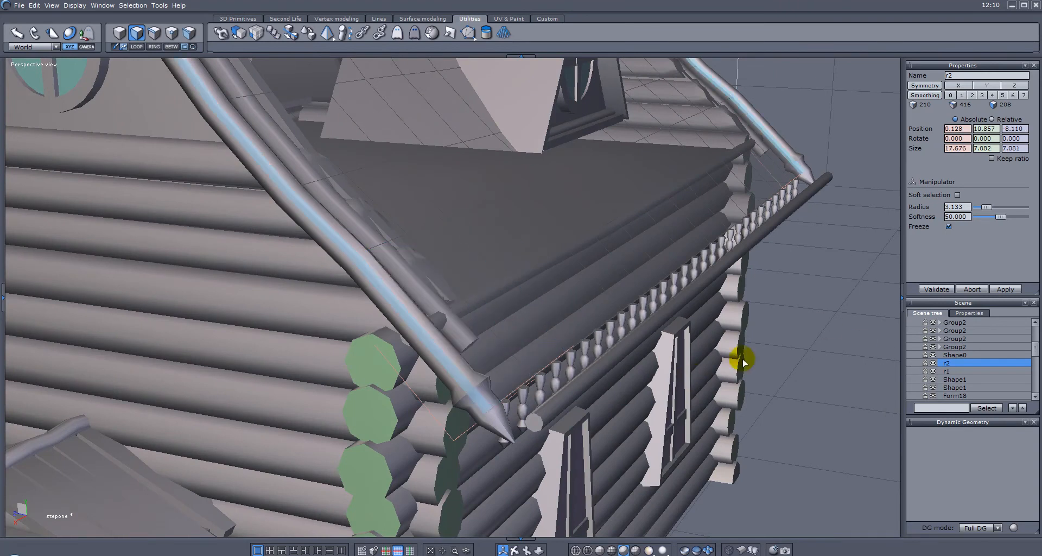
right_click_drag(736, 354, 628, 348)
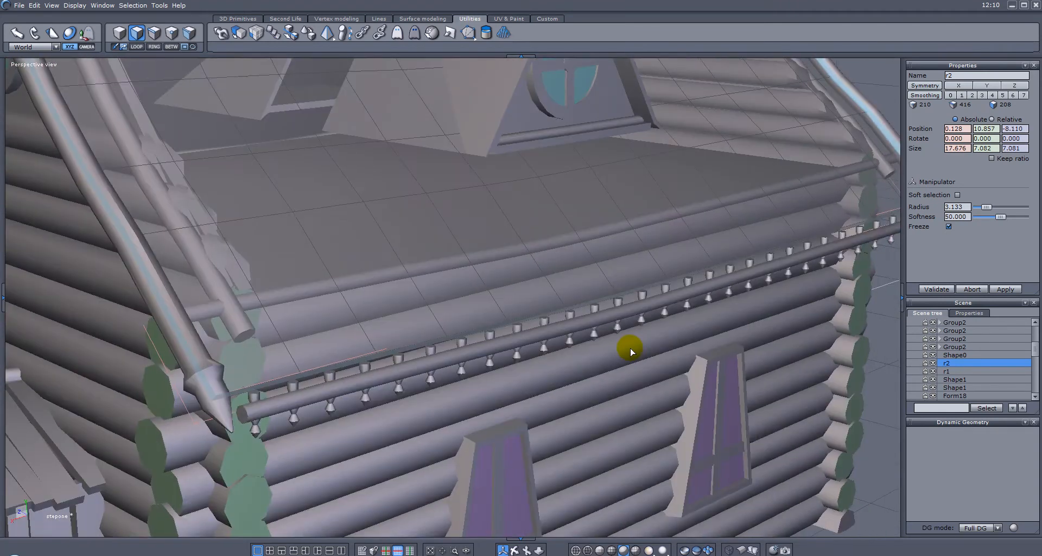
- Create a new shading domain from the selected rim faces of roof slope r2
scroll(632, 352, "down", 5)
right_click_drag(532, 311, 384, 151)
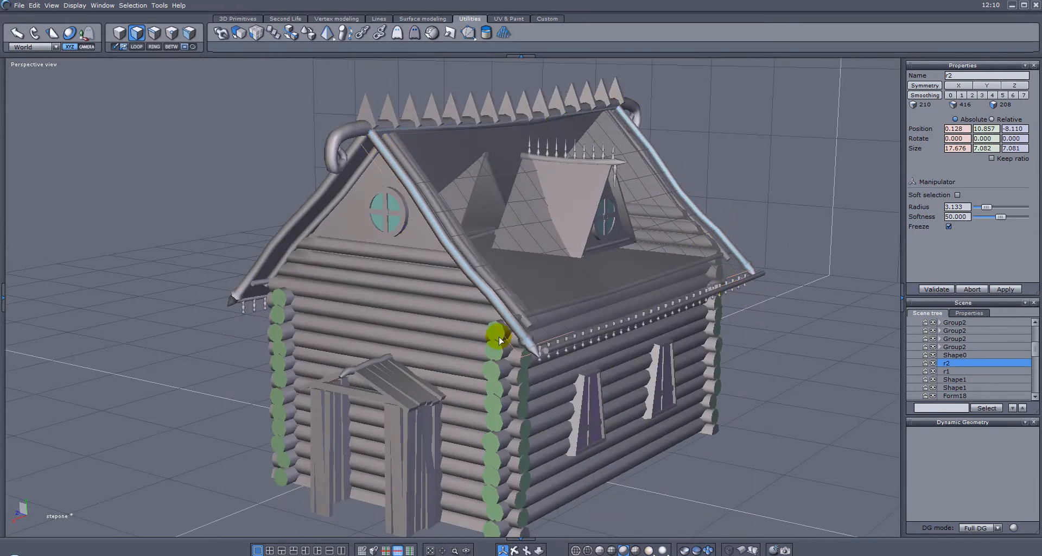
right_click_drag(368, 282, 366, 50)
right_click_drag(682, 251, 92, 437)
left_click(4, 298)
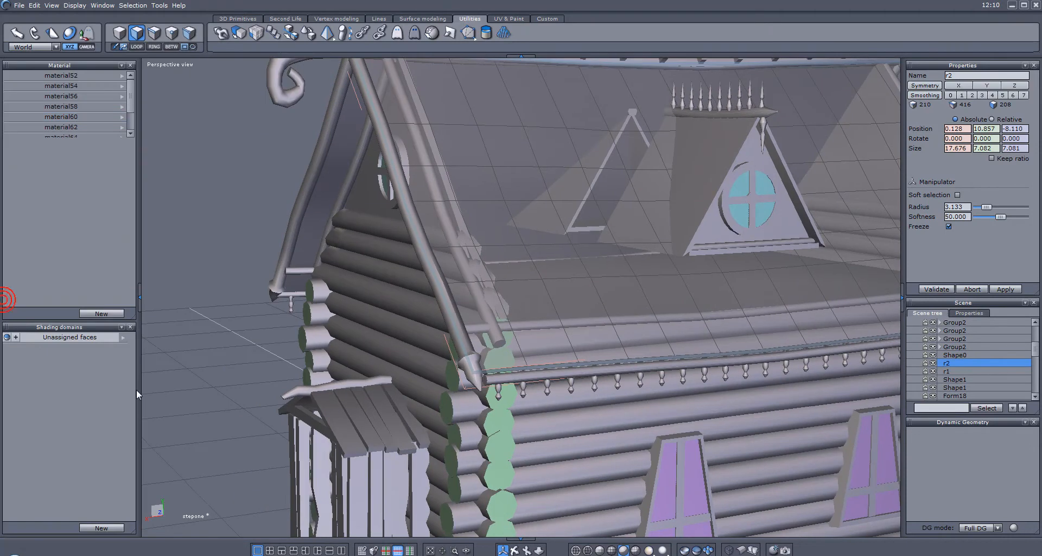
mouse_move(267, 372)
right_mouse_down()
mouse_move(533, 380)
mouse_move(464, 371)
right_mouse_up()
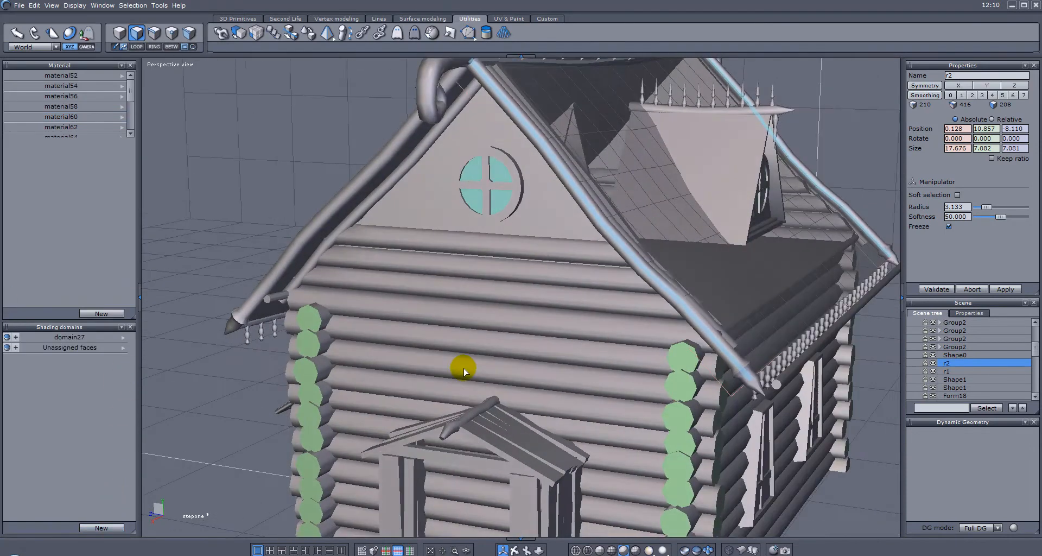
- Move the eave beam on the r2 side of the roof back in toward the house, under the slope's lower edge
mouse_move(692, 301)
right_mouse_down()
mouse_move(478, 295)
mouse_move(440, 285)
right_mouse_up()
left_click(439, 285)
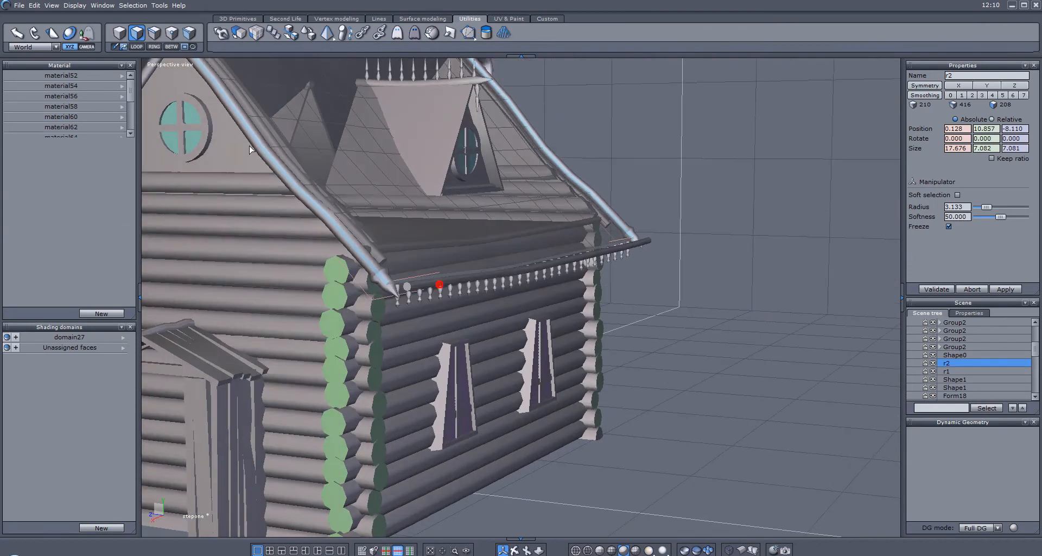
scroll(406, 213, "up", 3)
right_click_drag(434, 220, 469, 212)
scroll(557, 361, "up", 2)
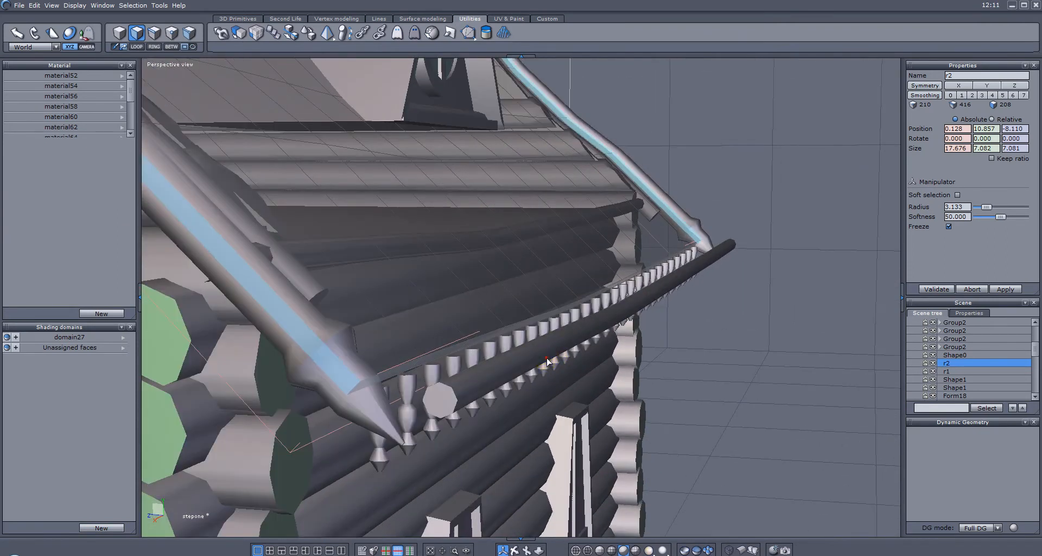
left_click(546, 359)
left_click(537, 359)
middle_click_drag(656, 356, 682, 355)
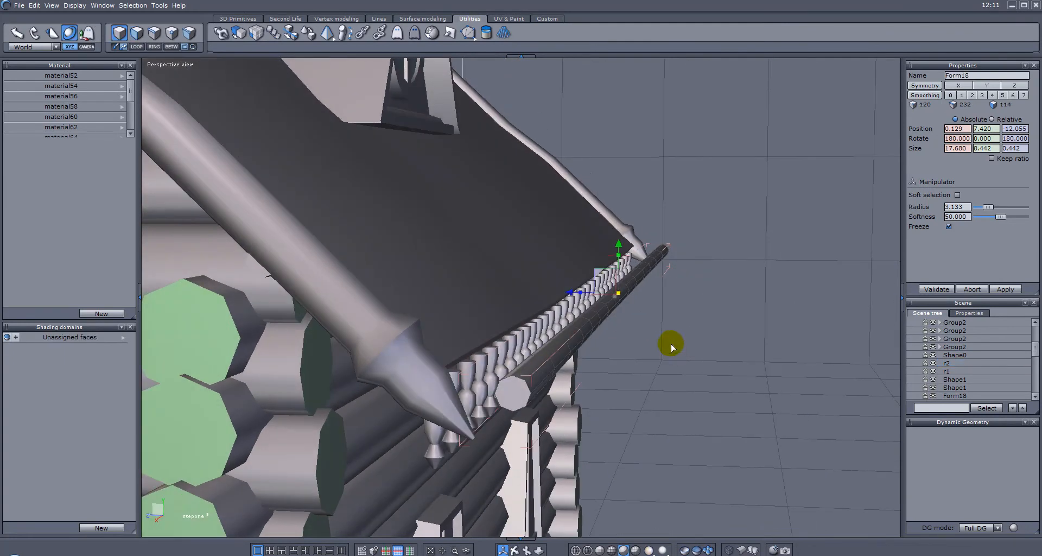
left_click_drag(578, 297, 528, 296)
- Move the eave beam on the r1 side outward from the roof edge and set up roof slope r1 for face selection
middle_click_drag(239, 281, 308, 373)
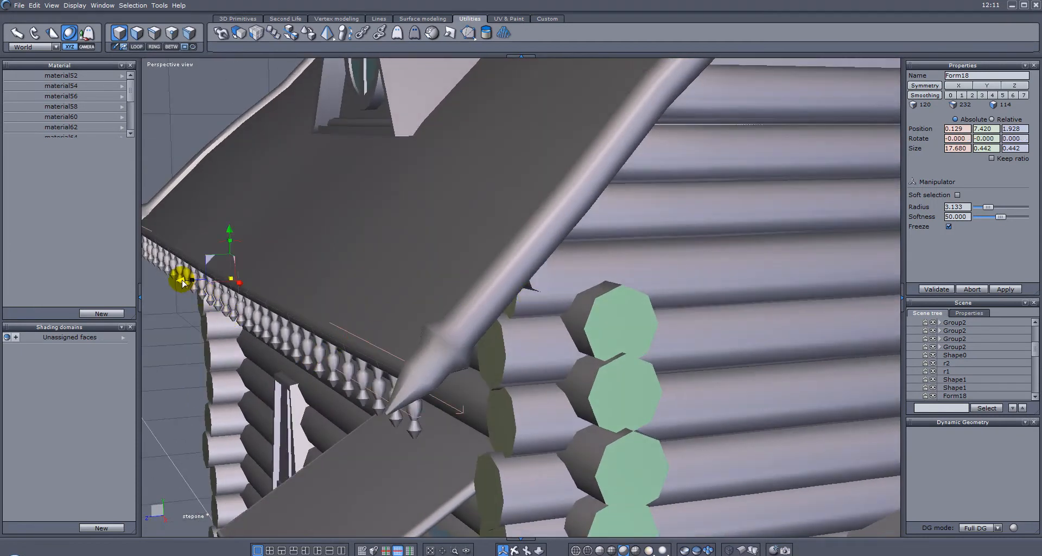
left_click_drag(182, 280, 134, 290)
left_click(424, 227)
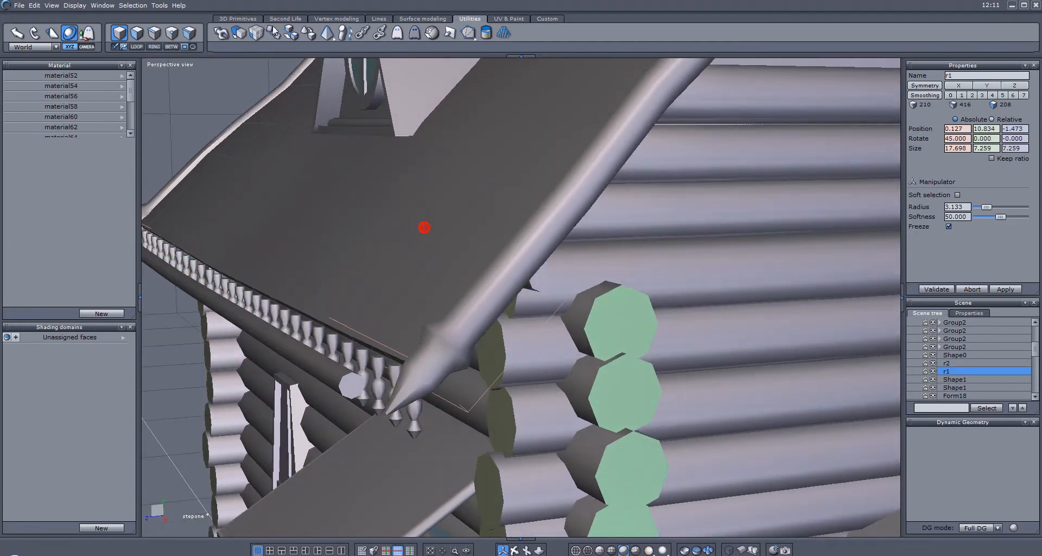
left_click(137, 33)
middle_click_drag(467, 376, 517, 376)
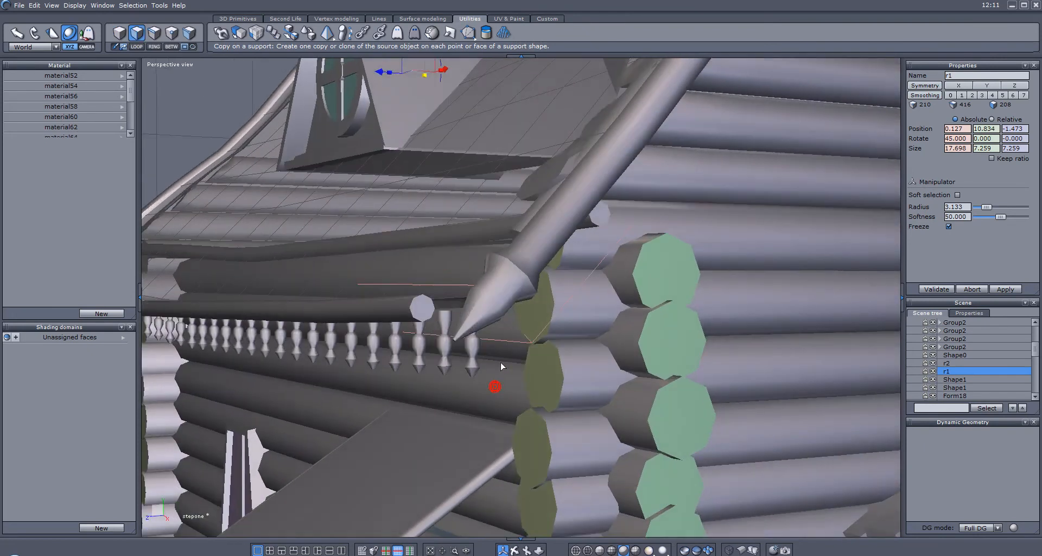
- Try loop-selecting the rim faces of roof slope r1 from near its eave corner
left_click(454, 306)
key("alt+l")
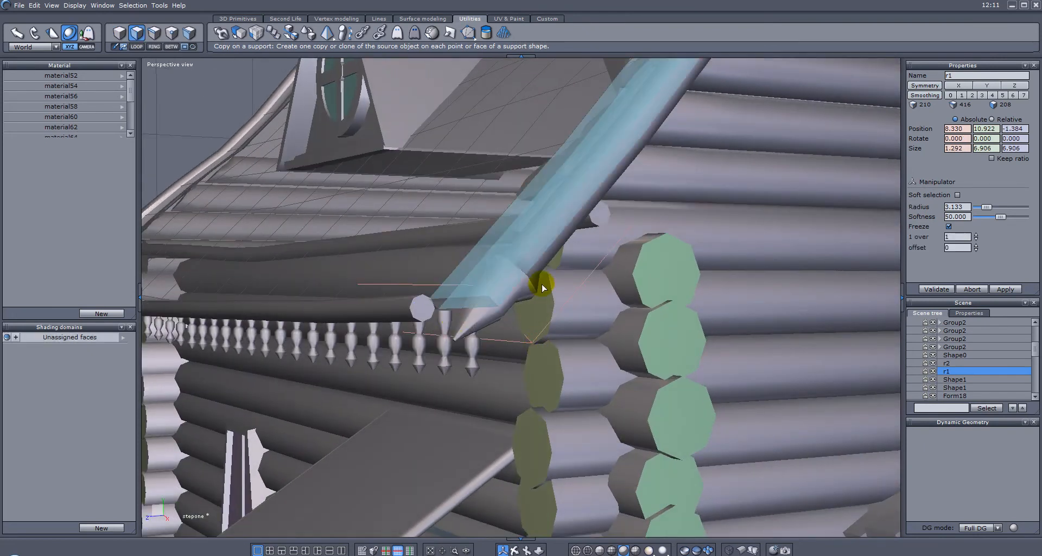
middle_click_drag(564, 275, 533, 372)
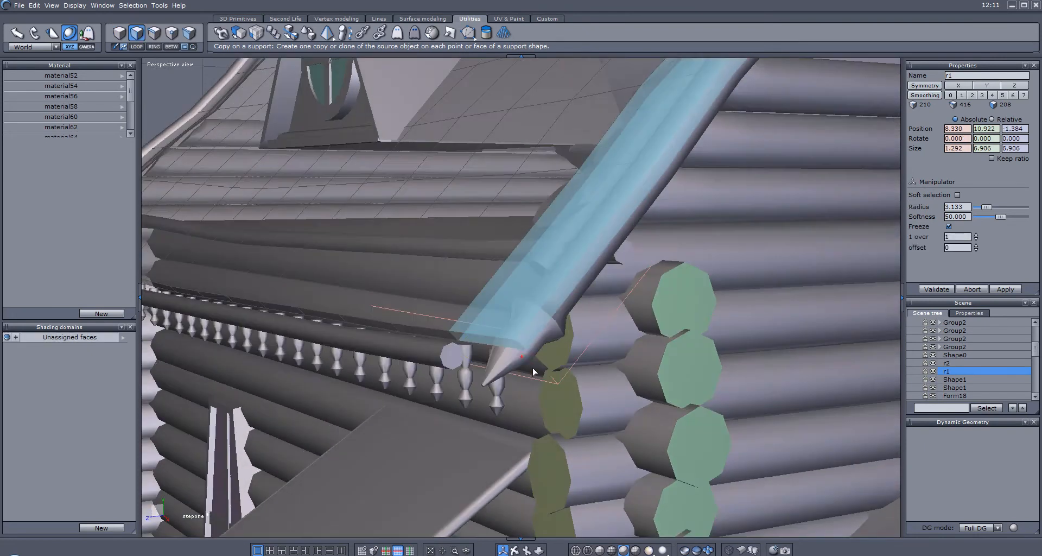
left_click(424, 333)
key("alt+l")
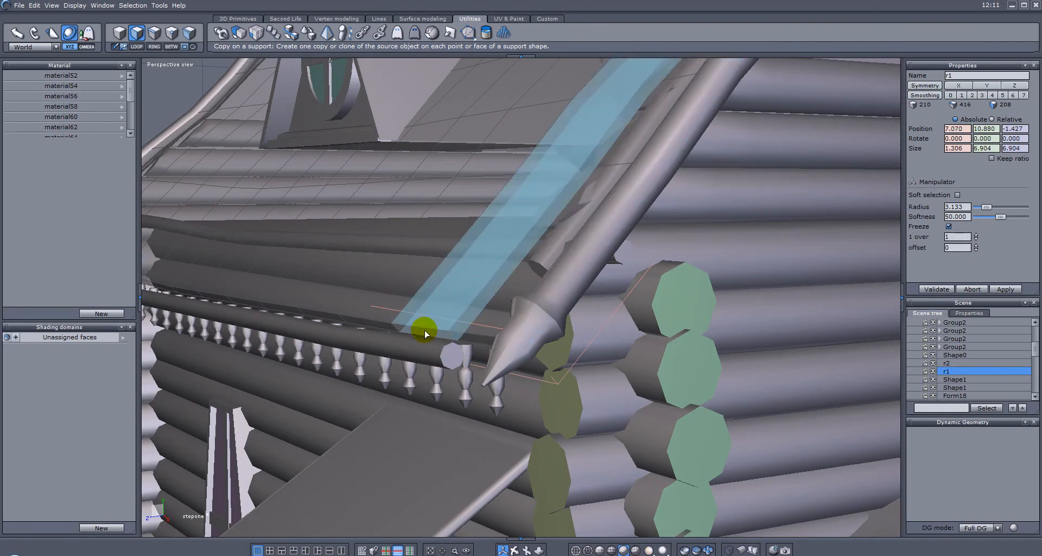
- Select the row of narrow edge faces along the full eave of roof slope r1
left_click(458, 337)
right_click_drag(409, 365, 641, 293)
left_click(545, 204, "shift")
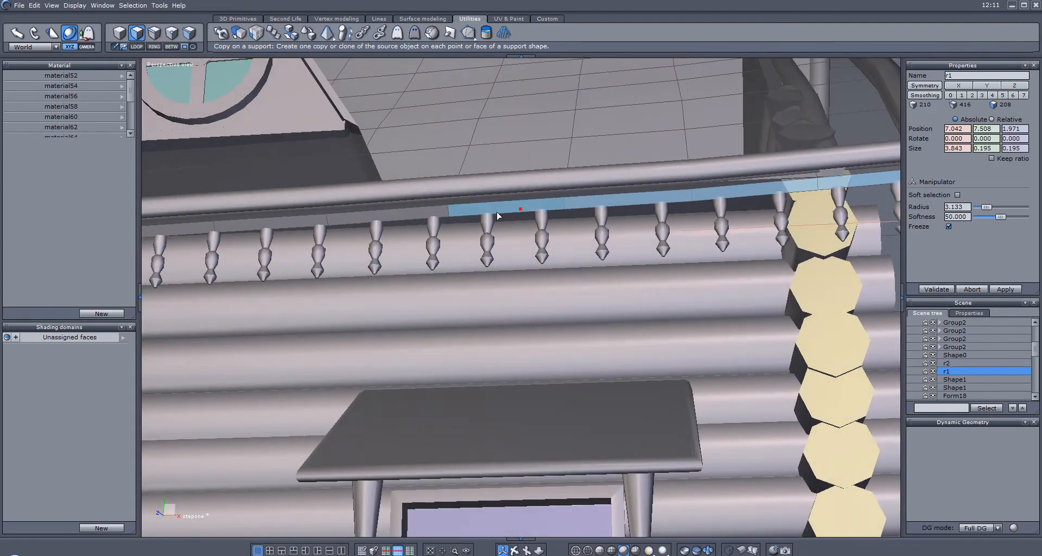
left_click(399, 216, "shift")
left_click(272, 230, "shift")
right_click_drag(261, 347, 606, 358)
right_click_drag(226, 219, 297, 280)
left_click(187, 245, "shift")
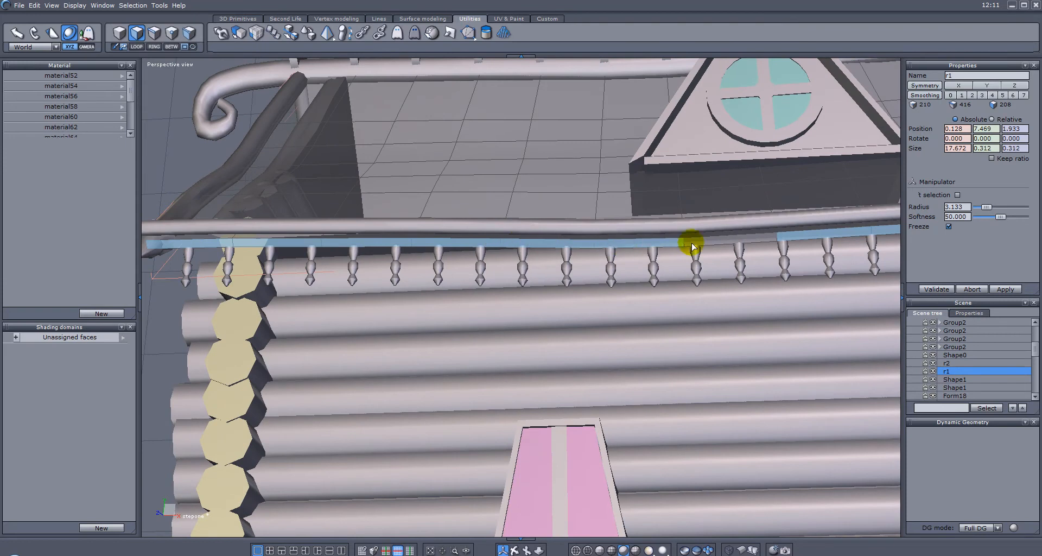
- Add the narrow faces along the first gable edge and part of the ridge of roof slope r1 to the selection
right_click_drag(342, 299, 361, 213)
left_click_drag(363, 418, 399, 444, "shift")
left_click_drag(330, 84, 685, 188, "shift")
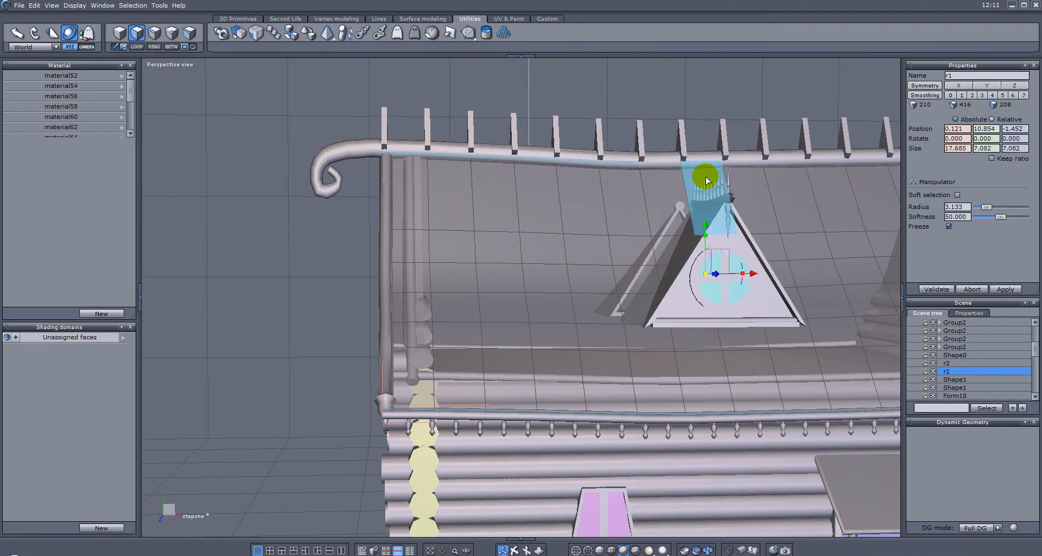
- Add the remaining ridge and far gable edge faces of r1, and create a new shading domain from the rim selection
right_click_drag(739, 225, 518, 242)
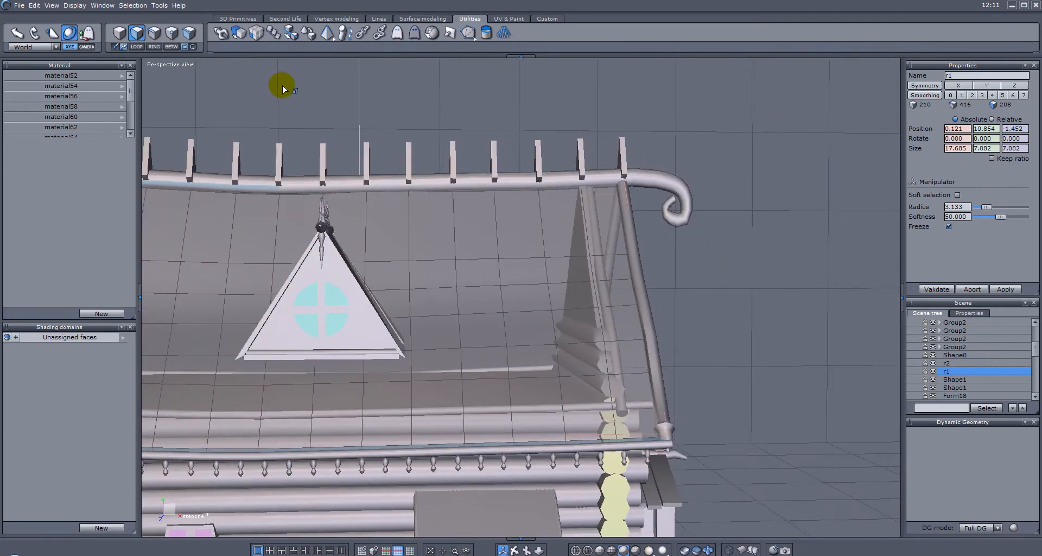
left_click_drag(640, 100, 244, 205)
left_click_drag(707, 101, 656, 488)
right_click_drag(825, 297, 732, 244)
left_click_drag(731, 104, 620, 479)
right_click_drag(698, 359, 257, 393)
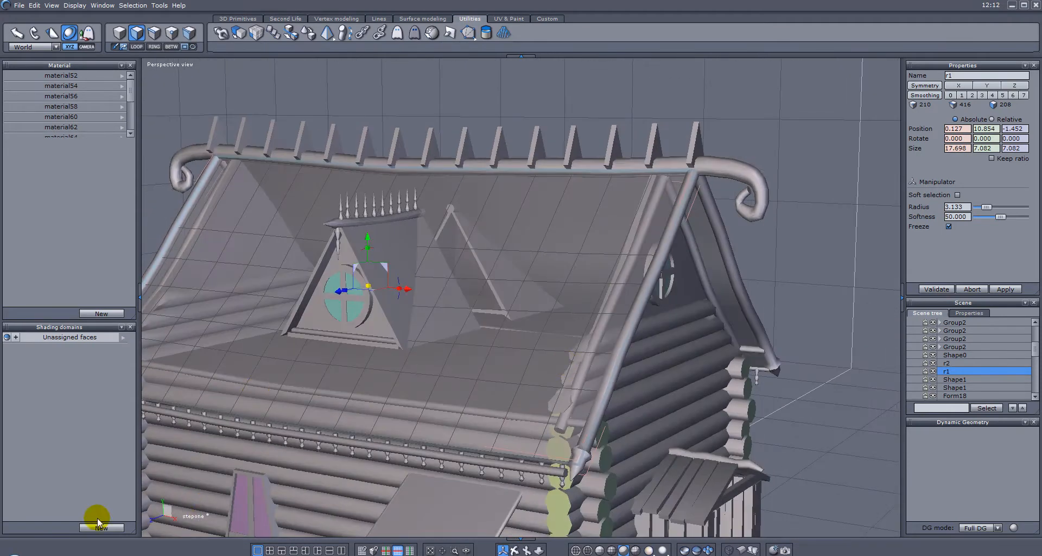
right_click_drag(440, 338, 428, 328)
middle_click_drag(428, 327, 532, 270)
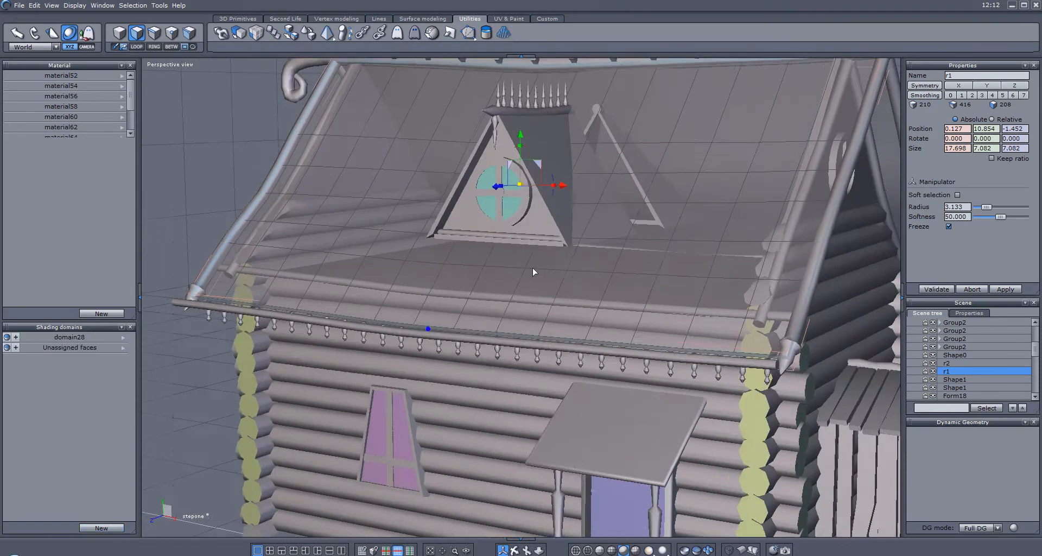
- Move the eave beam on the r1 side back toward the roof edge, to a Z position of about 1.973
right_click_drag(650, 298, 431, 304)
scroll(424, 304, "up", 3)
left_click(387, 358)
left_click_drag(320, 324, 354, 319)
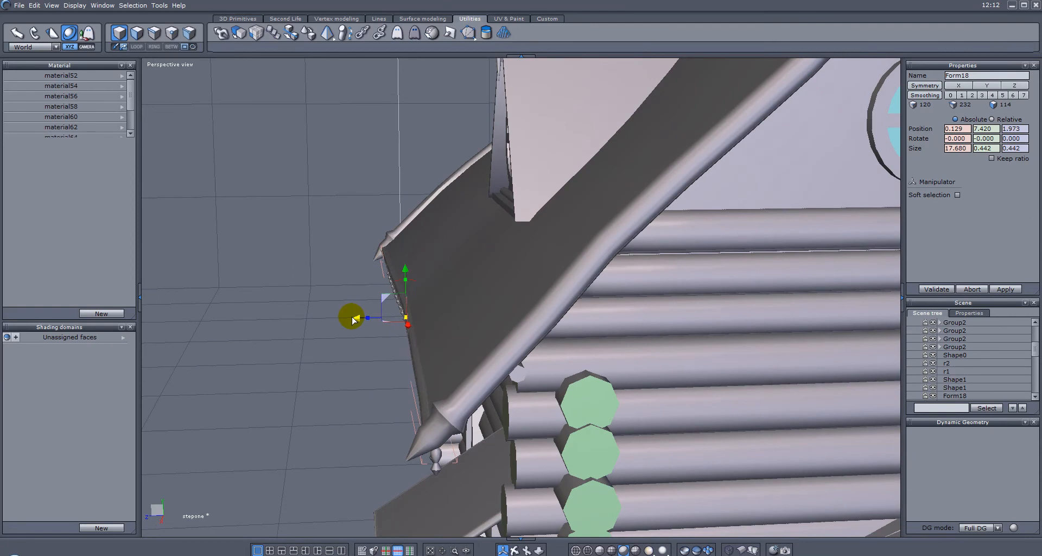
right_click_drag(352, 319, 465, 216)
- Select the first underside faces of the eave overhang on roof slope r1
left_click(451, 191)
right_click_drag(439, 265, 405, 191)
right_click_drag(459, 92, 272, 106)
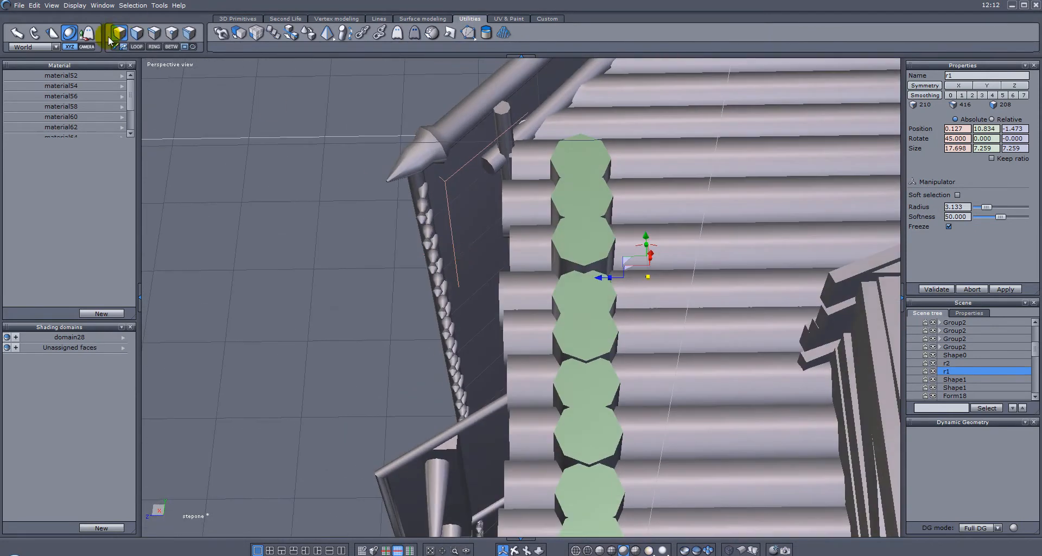
left_click(134, 35)
left_click_drag(458, 169, 497, 378)
- Extend the underside selection along the whole eave overhang of r1 and create a new shading domain from it
middle_click_drag(358, 459, 619, 267)
middle_click_drag(564, 446, 559, 363)
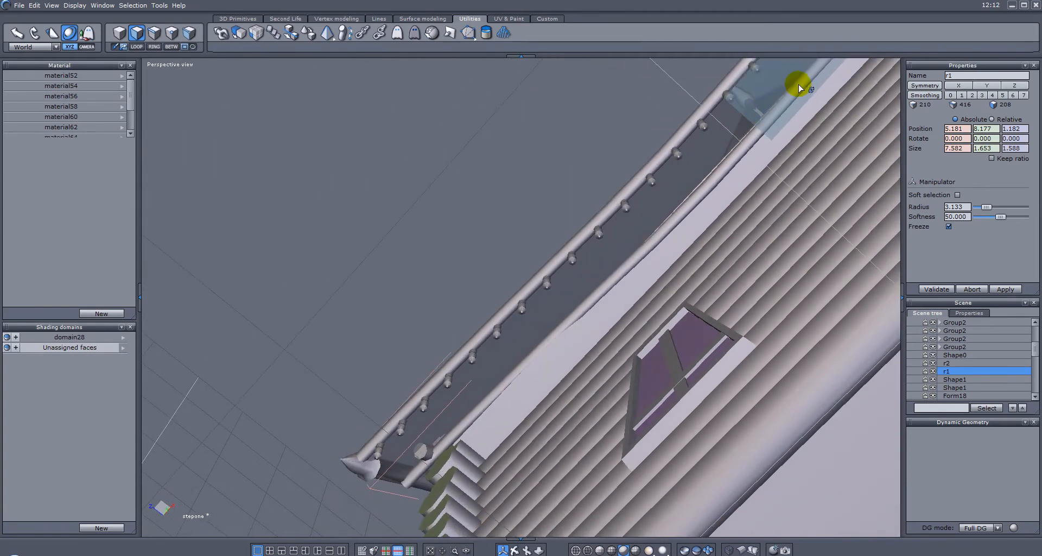
left_click_drag(767, 100, 645, 239)
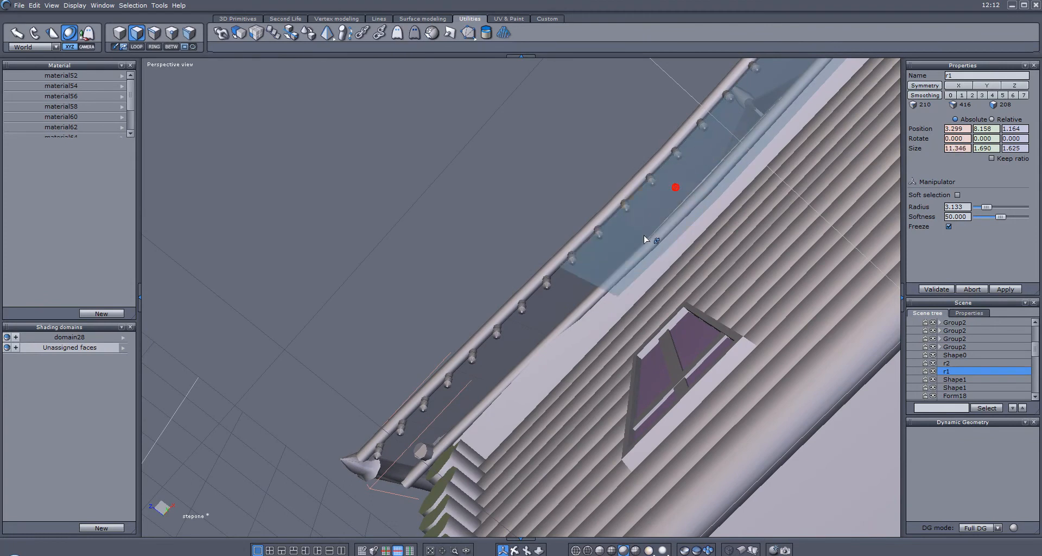
left_click_drag(602, 285, 422, 436)
middle_click_drag(421, 435, 654, 321)
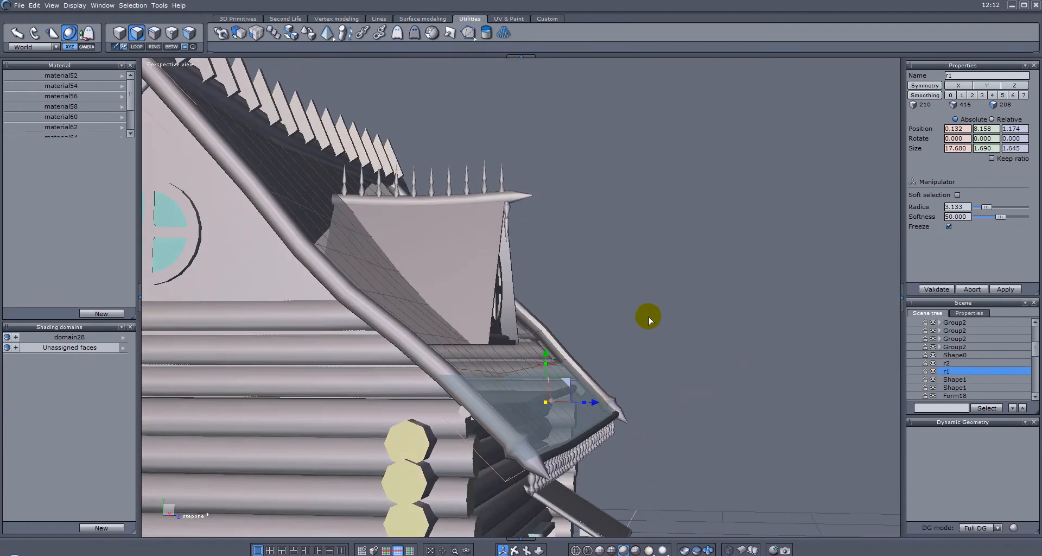
left_click(102, 528)
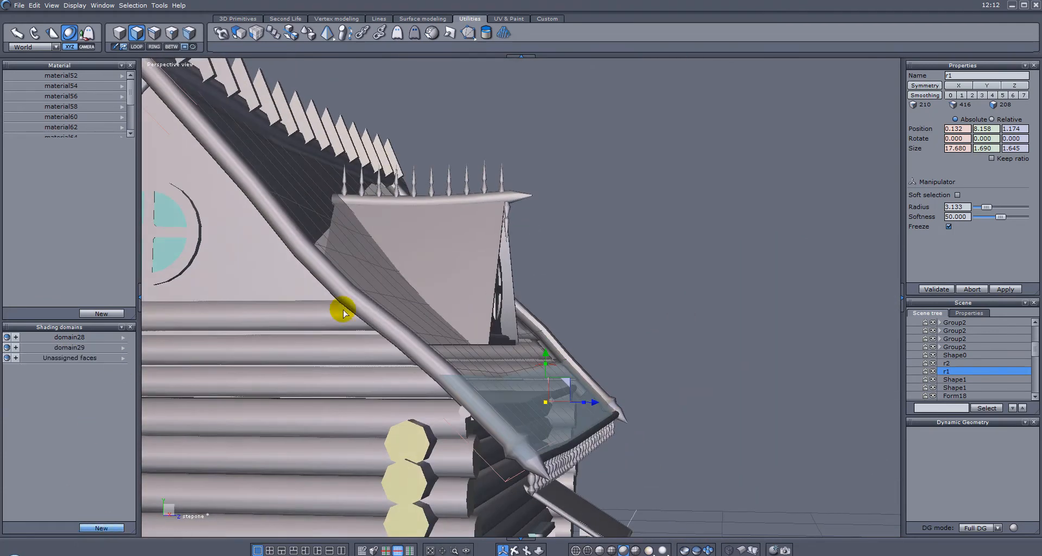
- Select all underside faces of the eave overhang on roof slope r2 and create a new shading domain from them
middle_click_drag(335, 270, 633, 313)
left_click(621, 262)
middle_click_drag(619, 263, 599, 377)
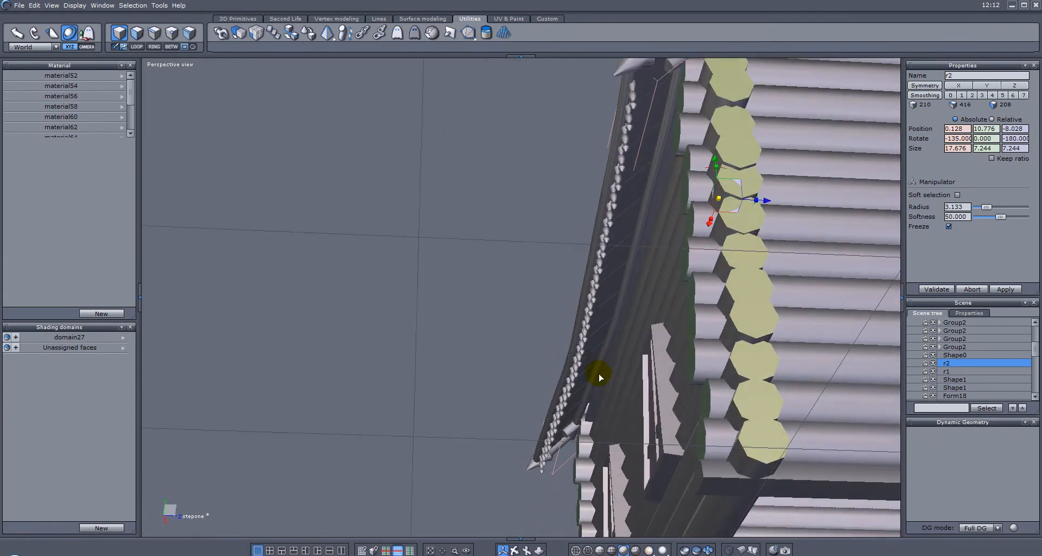
left_click(135, 34)
left_click(644, 88)
left_click_drag(652, 157, 616, 298)
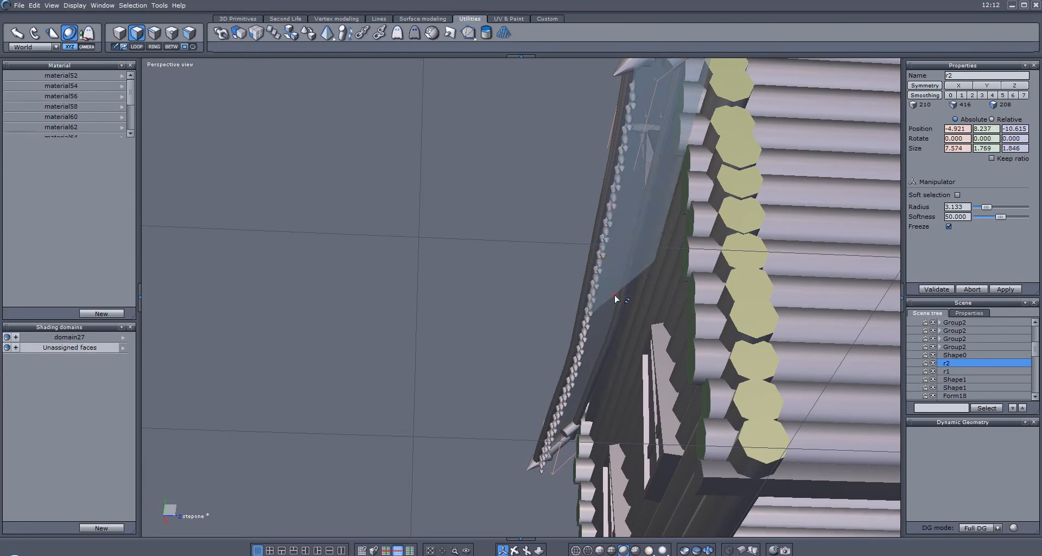
left_click_drag(601, 369, 595, 356)
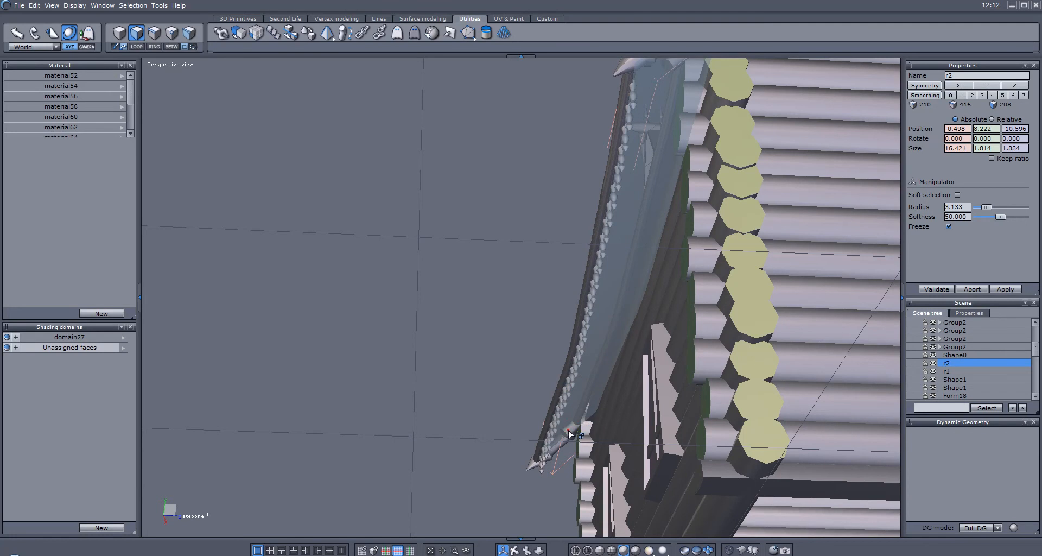
middle_click_drag(417, 285, 940, 323)
middle_click_drag(367, 300, 427, 288)
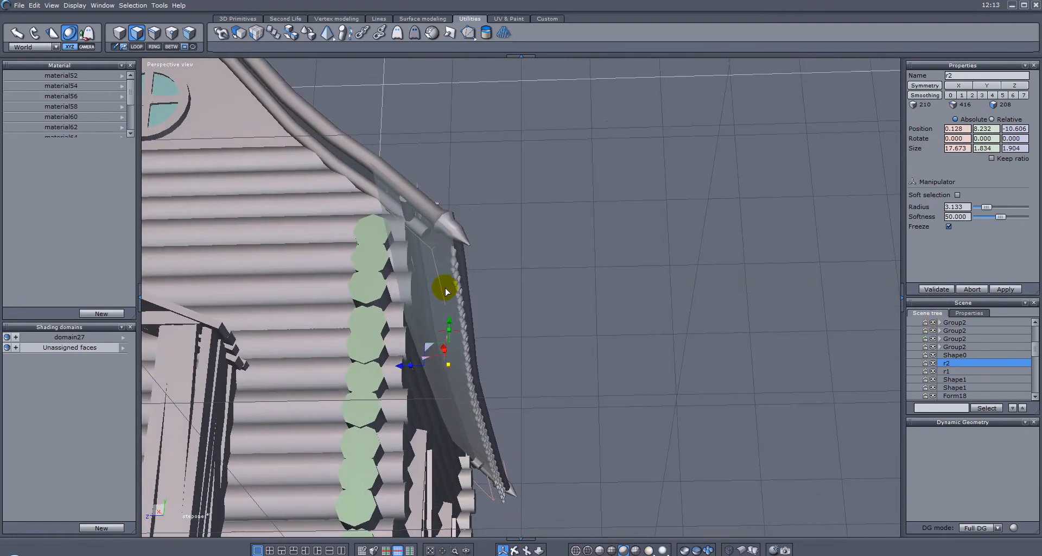
left_click(112, 529)
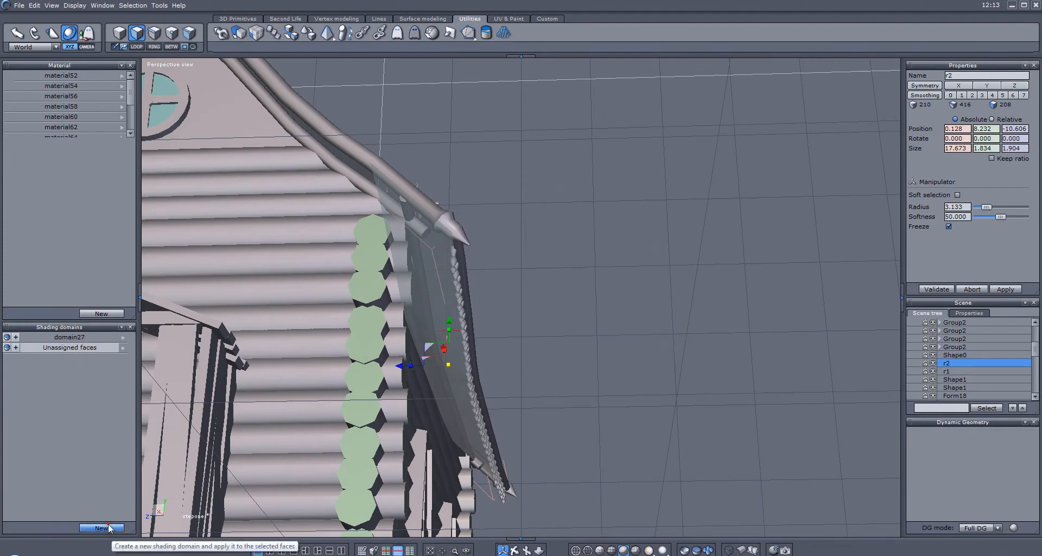
- Select the underside faces of r2's gable overhang on the porch end, from the ridge down to the eave domain
middle_click_drag(535, 260, 349, 268)
middle_click_drag(358, 372, 500, 117)
middle_click_drag(392, 96, 496, 190)
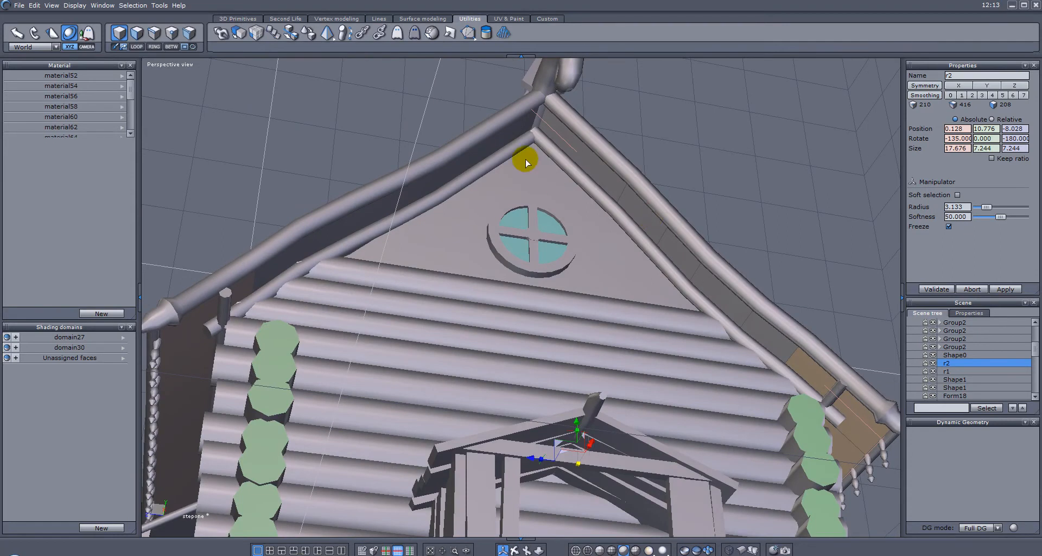
left_click(583, 160)
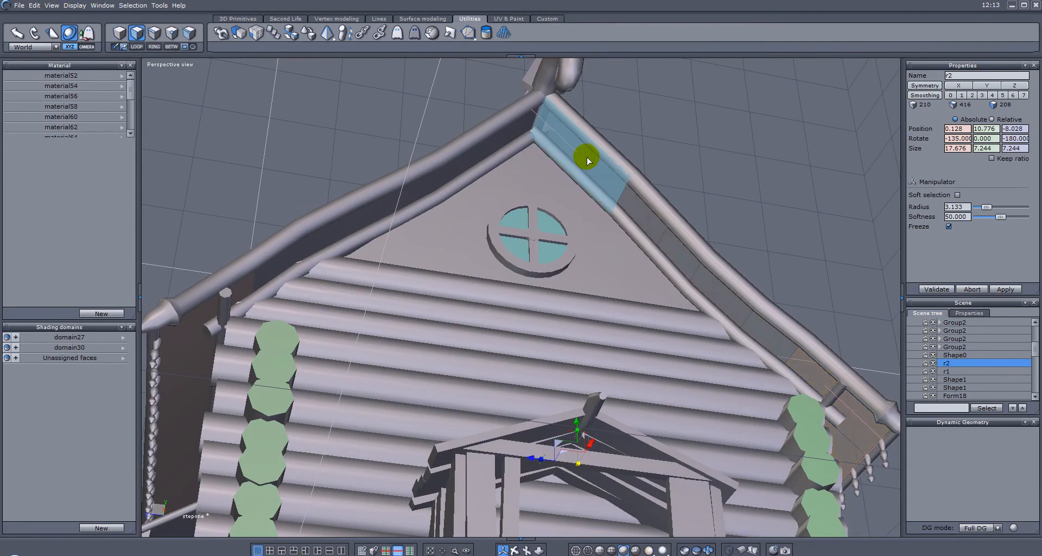
left_click(646, 212, "shift")
left_click(687, 253, "shift")
left_click(728, 300, "shift")
left_click(780, 347, "shift")
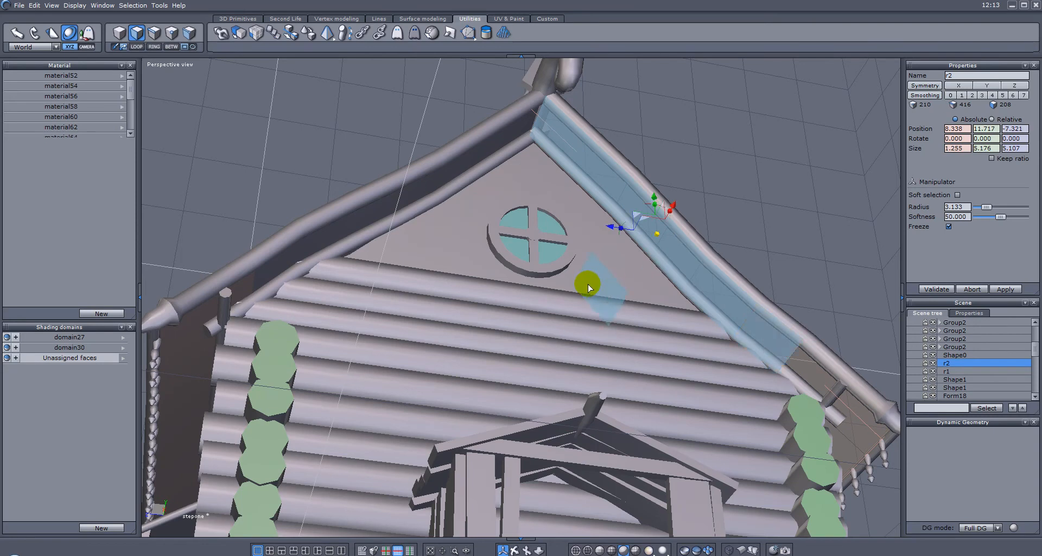
- Add the underside faces of r2's overhang at the opposite gable to the selection, from the eave domain up to the ridge
middle_click_drag(890, 325, 439, 376)
middle_click_drag(673, 375, 463, 313)
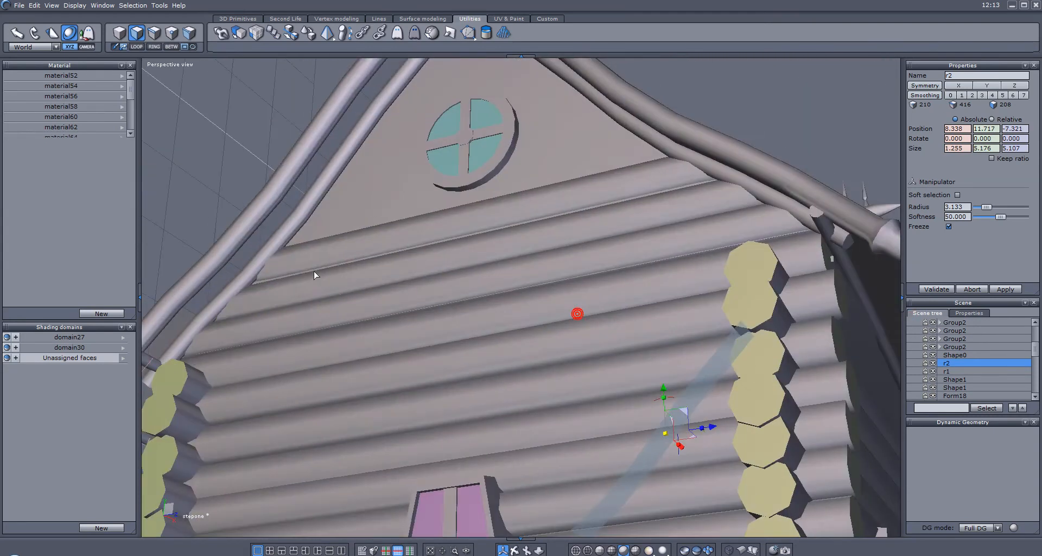
left_click(270, 267, "shift")
left_click(222, 289, "shift")
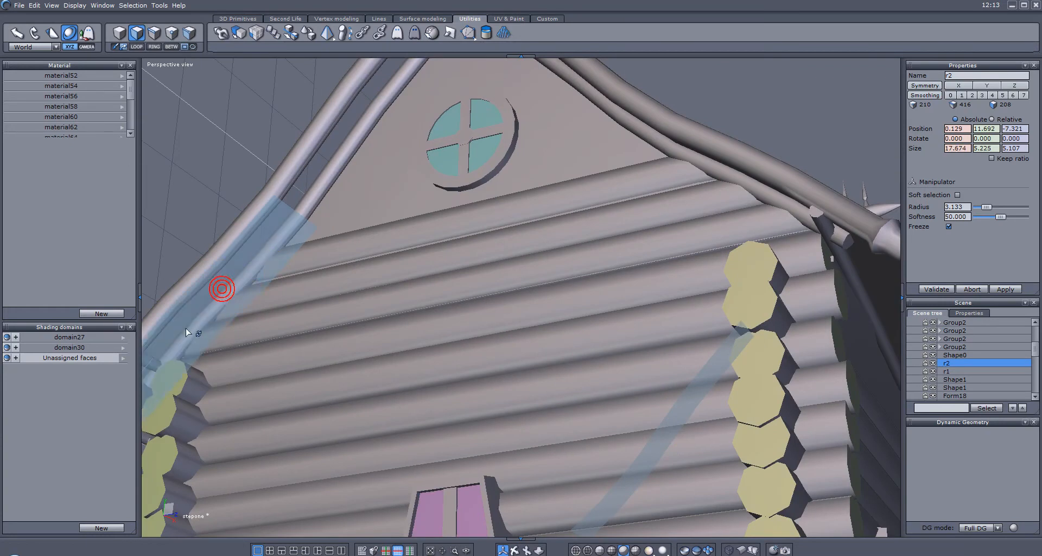
left_click(290, 191, "shift")
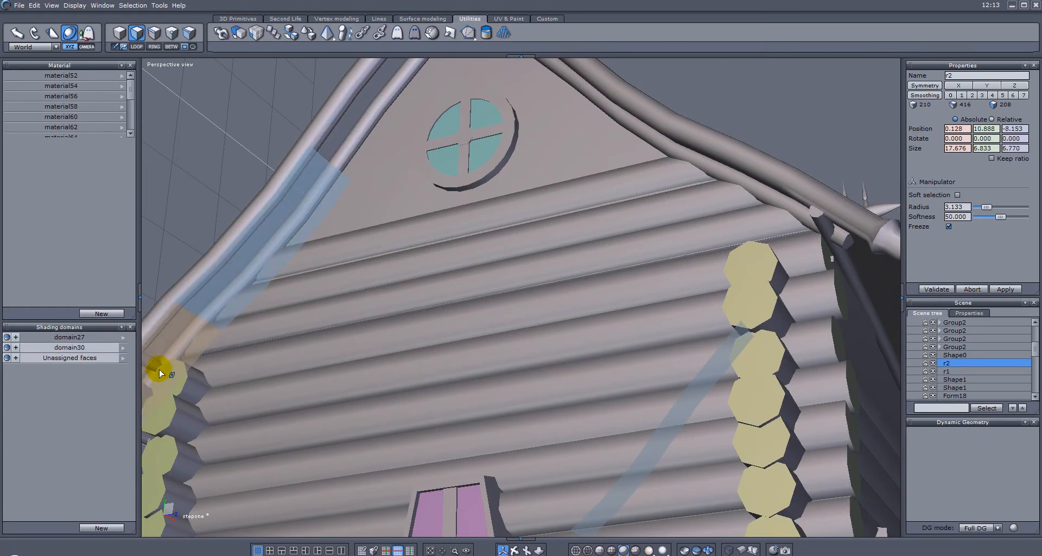
left_click(345, 153, "shift")
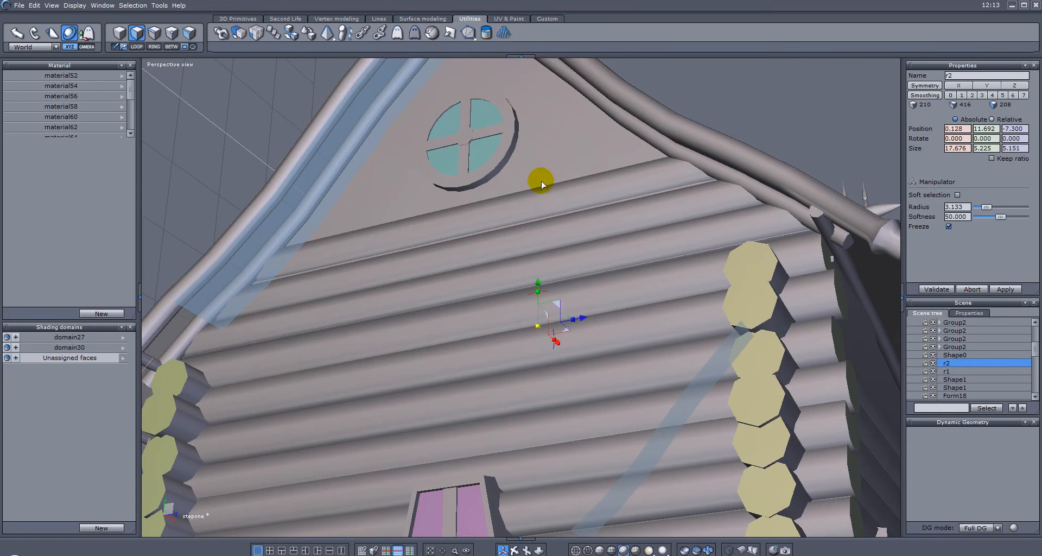
- Create a new shading domain from the selected gable overhang faces of roof slope r2 and clear the face selection
right_click_drag(541, 183, 537, 270)
left_click(109, 527)
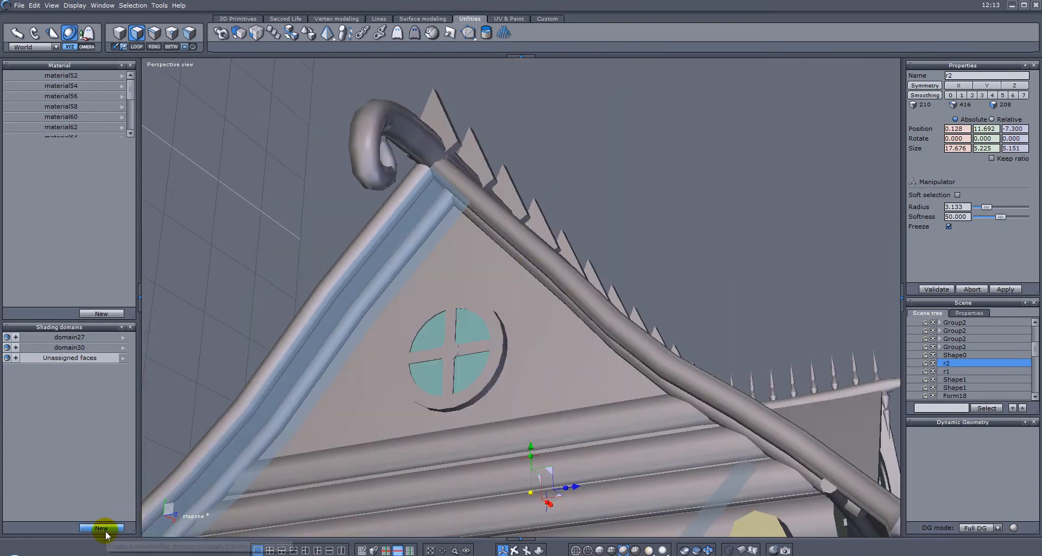
mouse_move(472, 366)
right_mouse_down()
mouse_move(545, 386)
mouse_move(613, 333)
mouse_move(617, 308)
mouse_move(679, 324)
right_mouse_up()
key("Escape")
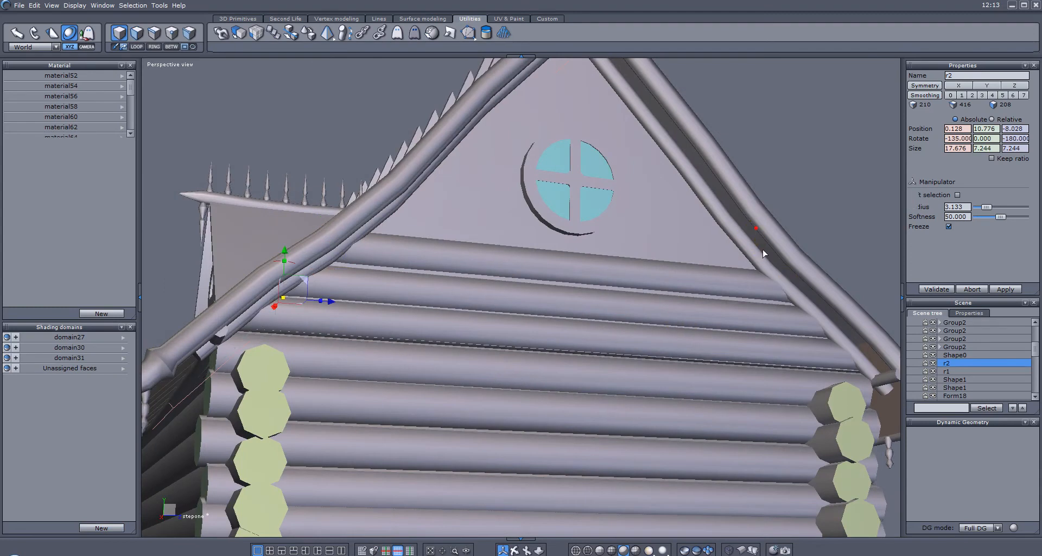
- Select the underside faces of roof slope r1's gable overhang at the end opposite the plank porch, from the eave domain up to the ridge
left_click(757, 232)
left_click(138, 33)
right_click_drag(704, 279, 708, 255)
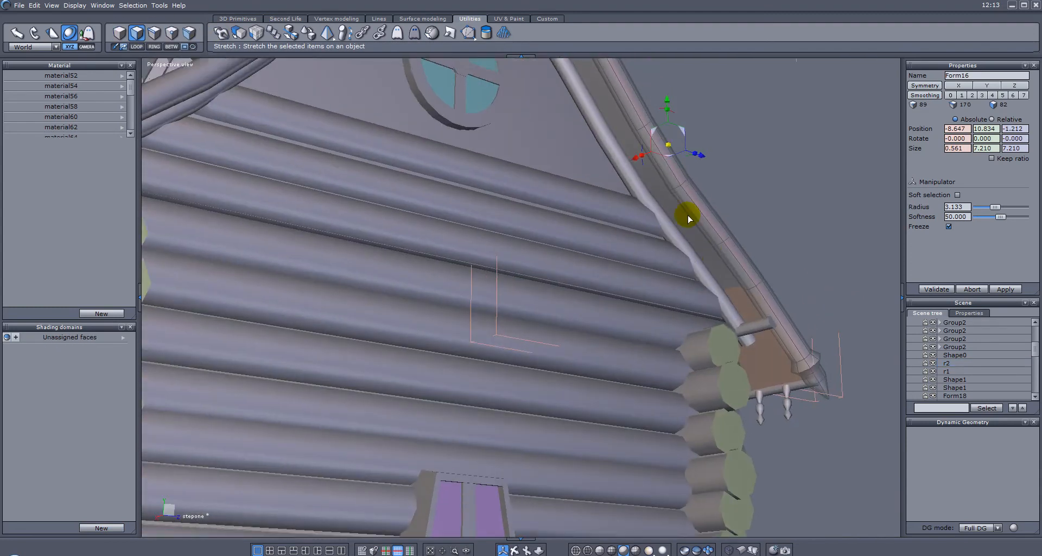
left_click(664, 200)
left_click(138, 32)
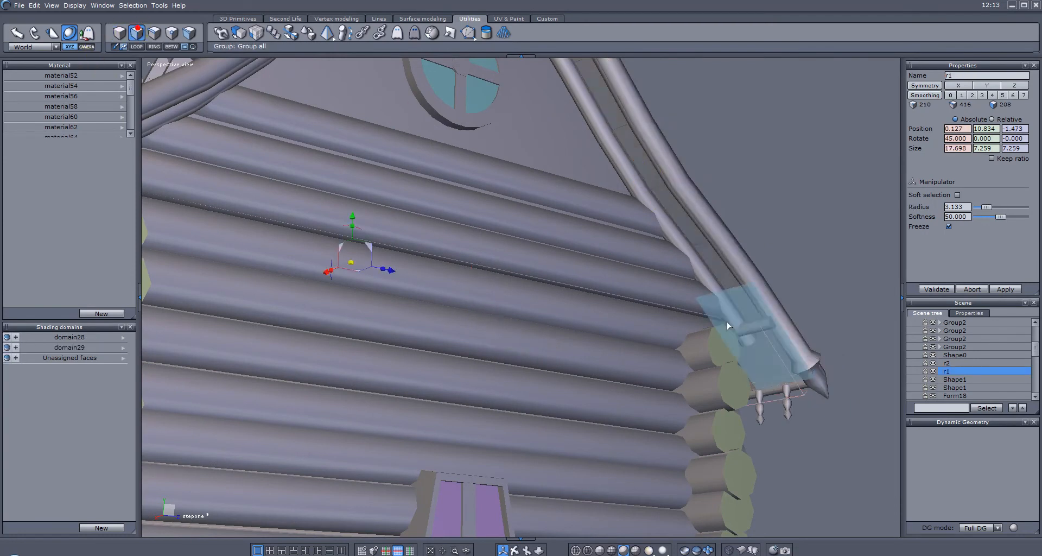
mouse_move(727, 277)
left_mouse_down()
mouse_move(583, 66)
mouse_move(566, 172)
left_mouse_up()
middle_click_drag(566, 172, 575, 259)
left_click(590, 256, "shift")
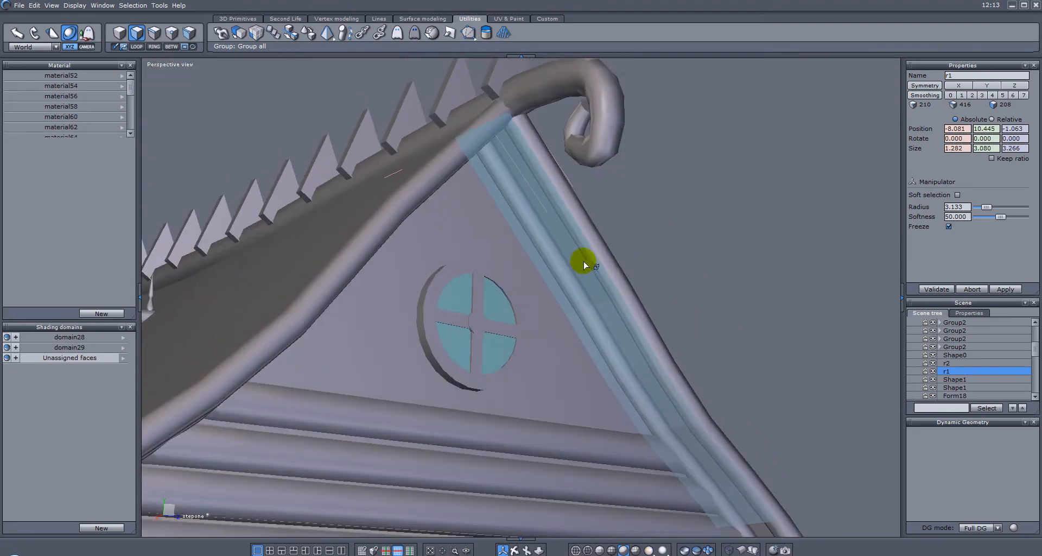
- Add r1's gable overhang underside faces at the plank porch end, create a new shading domain from the selection and clear it
left_click_drag(769, 256, 434, 304, "alt")
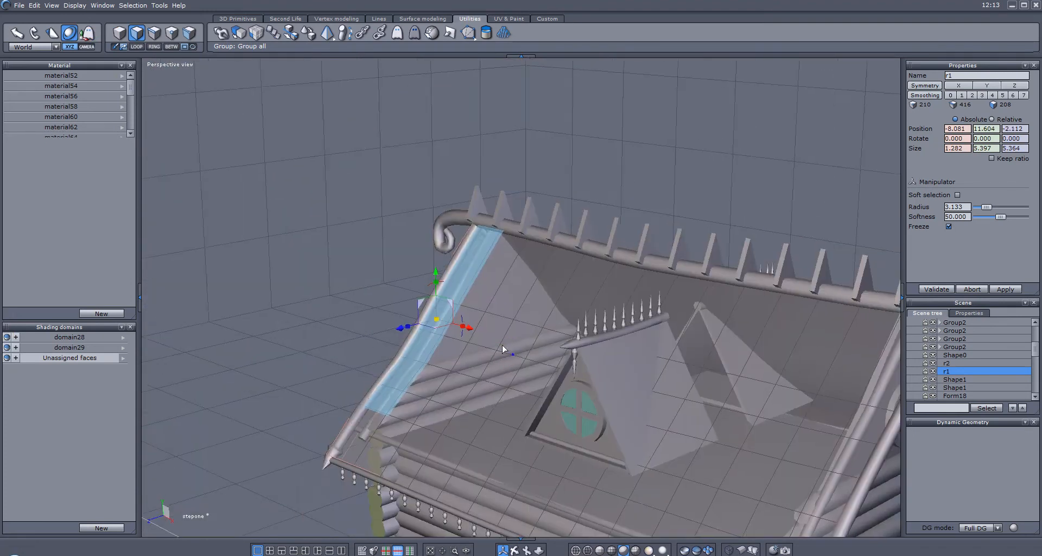
left_click_drag(512, 356, 404, 274, "alt")
left_click_drag(572, 277, 263, 157, "alt")
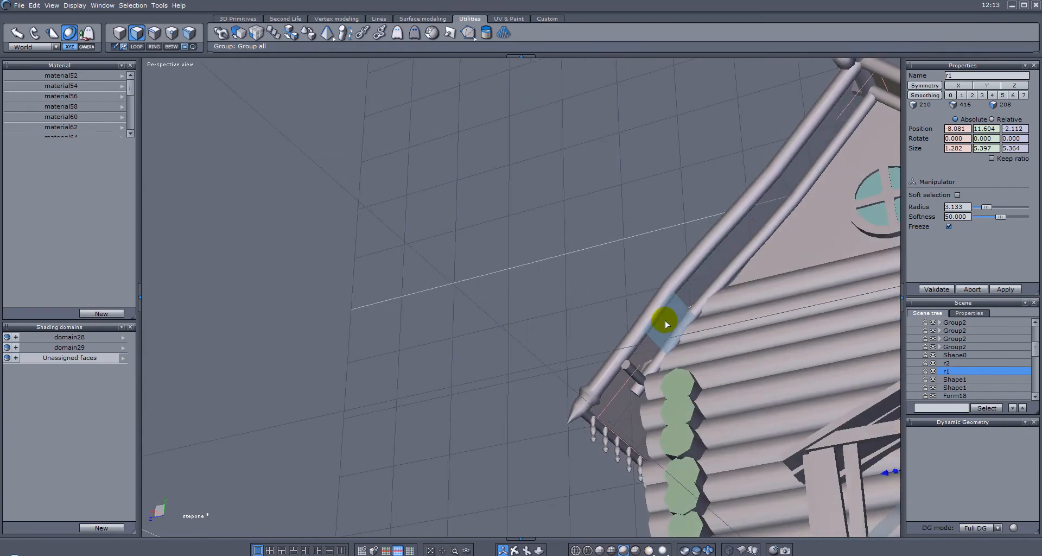
left_click_drag(671, 320, 780, 191)
left_click(813, 154, "shift")
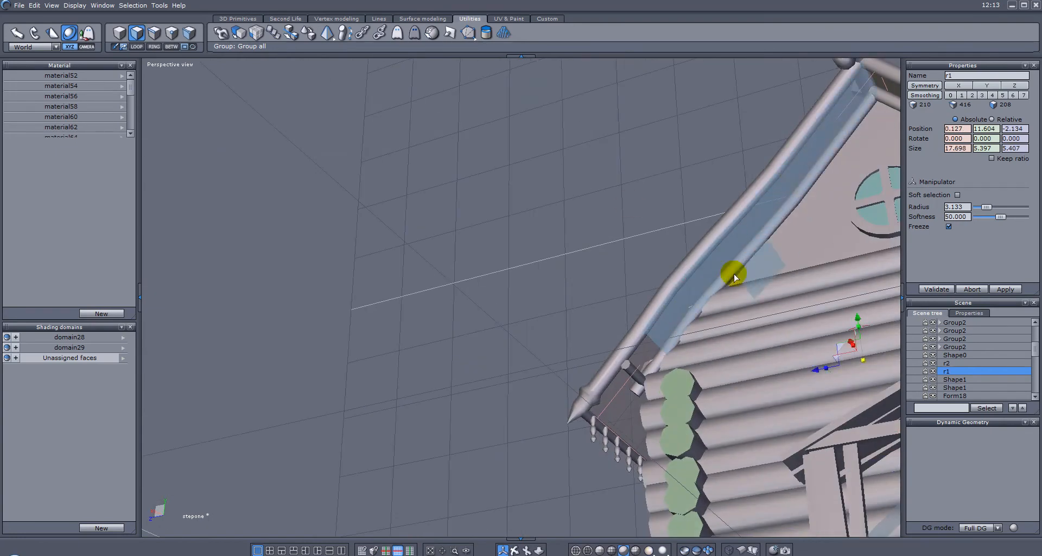
left_click(100, 527)
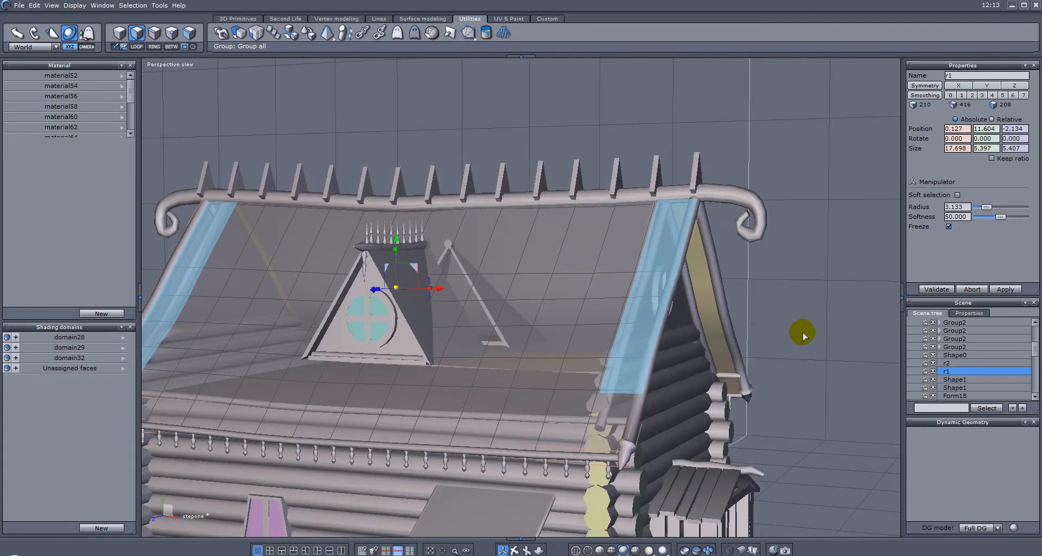
left_click(802, 335)
- Examine the roof slopes, gable overhangs and dormer from several sides of the house
right_click_drag(807, 352, 542, 236)
mouse_move(748, 279)
right_mouse_down()
mouse_move(565, 275)
mouse_move(510, 313)
mouse_move(709, 302)
mouse_move(735, 272)
mouse_move(846, 320)
right_mouse_up()
right_click_drag(473, 333, 473, 273)
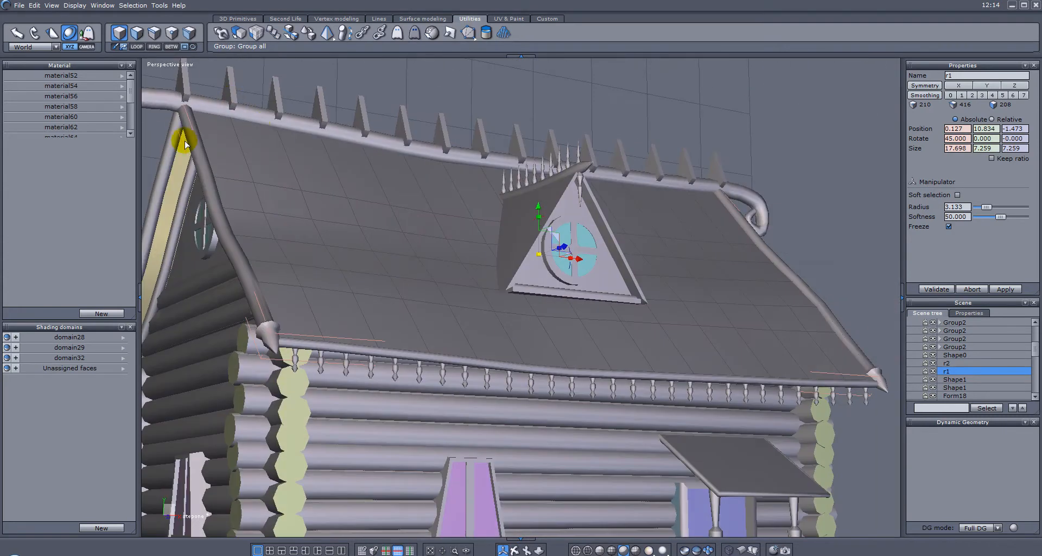
right_click_drag(403, 340, 379, 344)
right_click_drag(389, 291, 452, 243)
right_click_drag(424, 302, 487, 292)
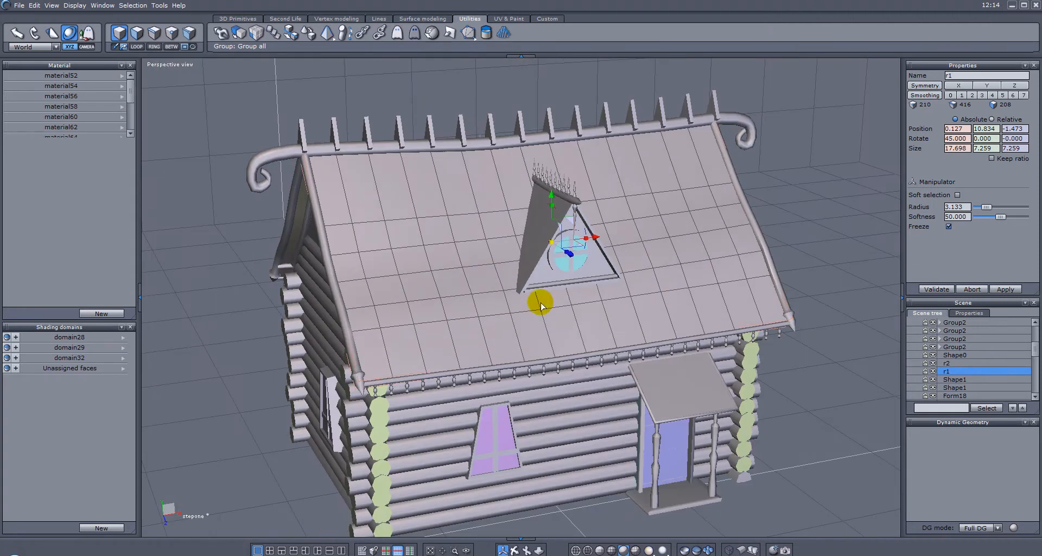
scroll(540, 302, "up", 3)
right_click_drag(337, 153, 576, 144)
right_click_drag(679, 164, 182, 208)
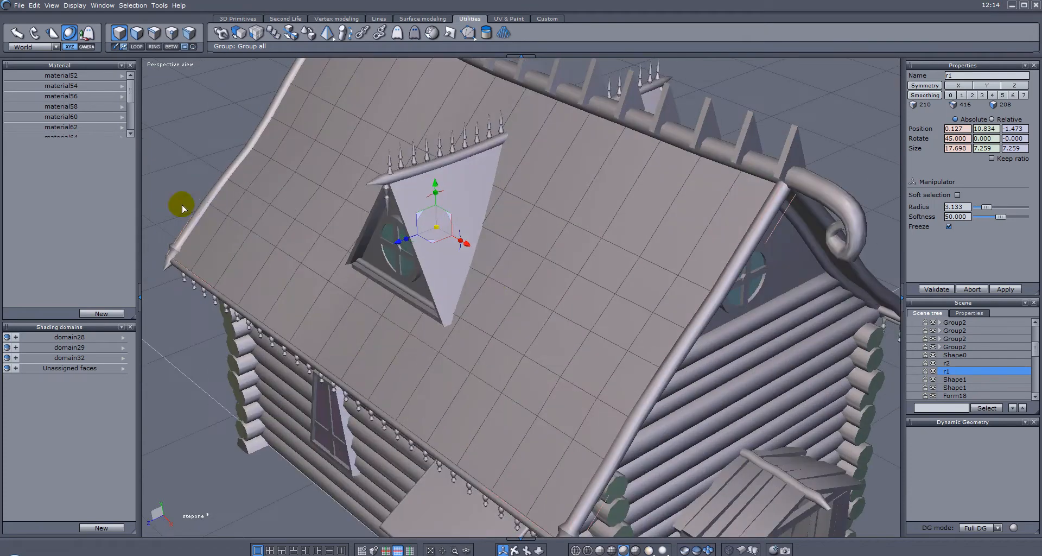
scroll(506, 281, "up", 3)
- Select slope r2 of the dormer above the columned porch and switch to face selection
left_click(418, 172)
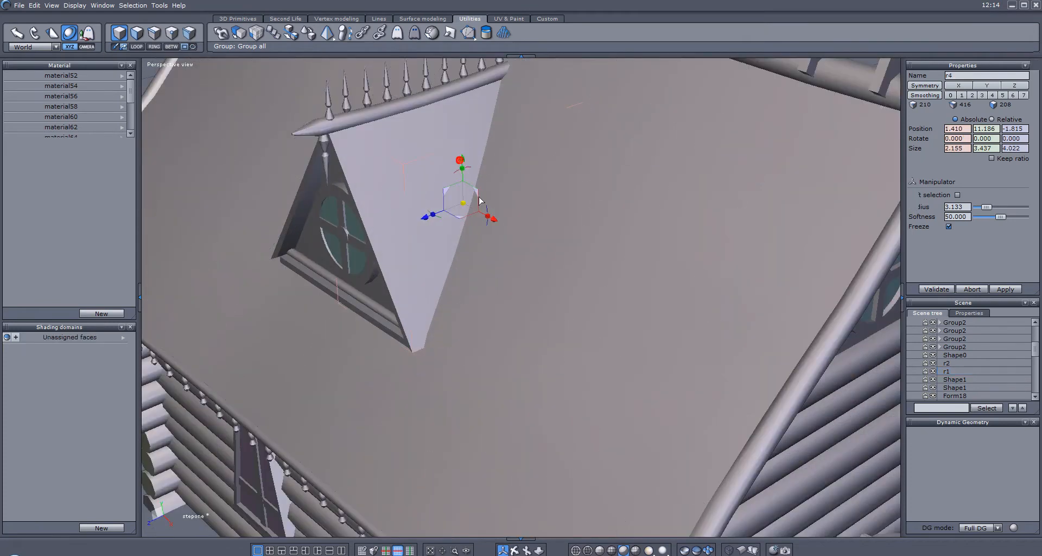
mouse_move(378, 245)
right_mouse_down()
mouse_move(521, 208)
mouse_move(557, 251)
right_mouse_up()
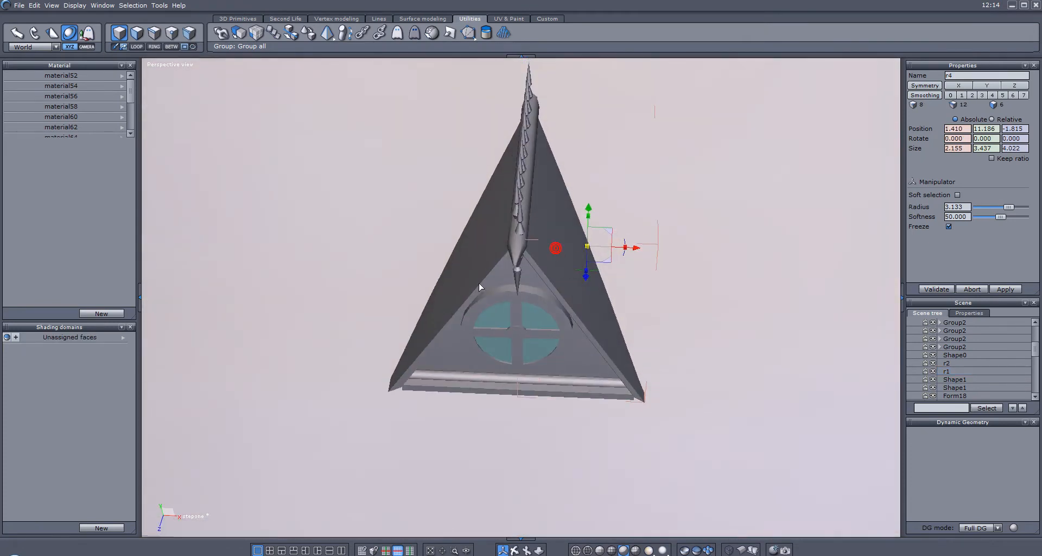
right_click_drag(521, 287, 667, 279)
left_click(667, 268)
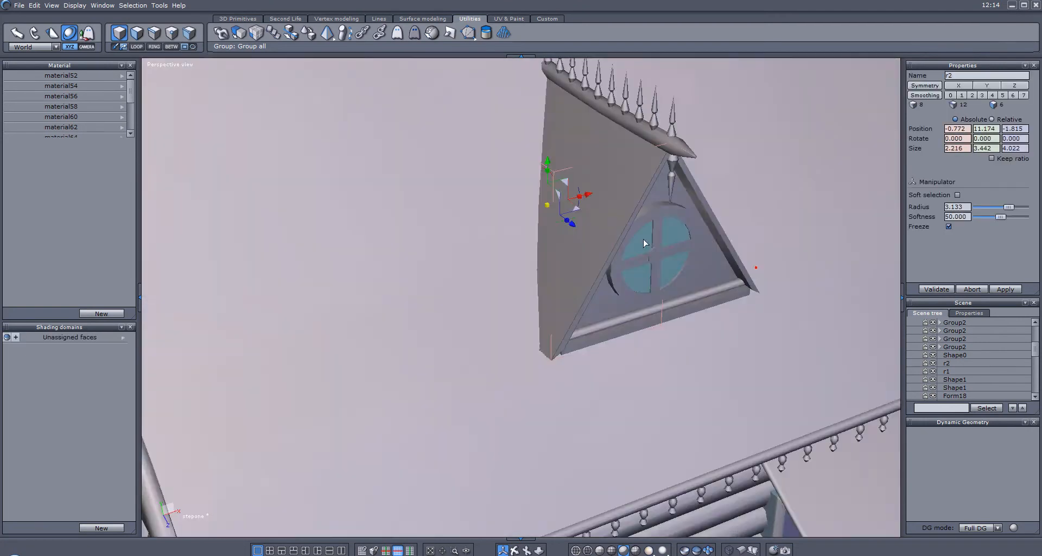
right_click_drag(642, 240, 611, 248)
left_click(145, 39)
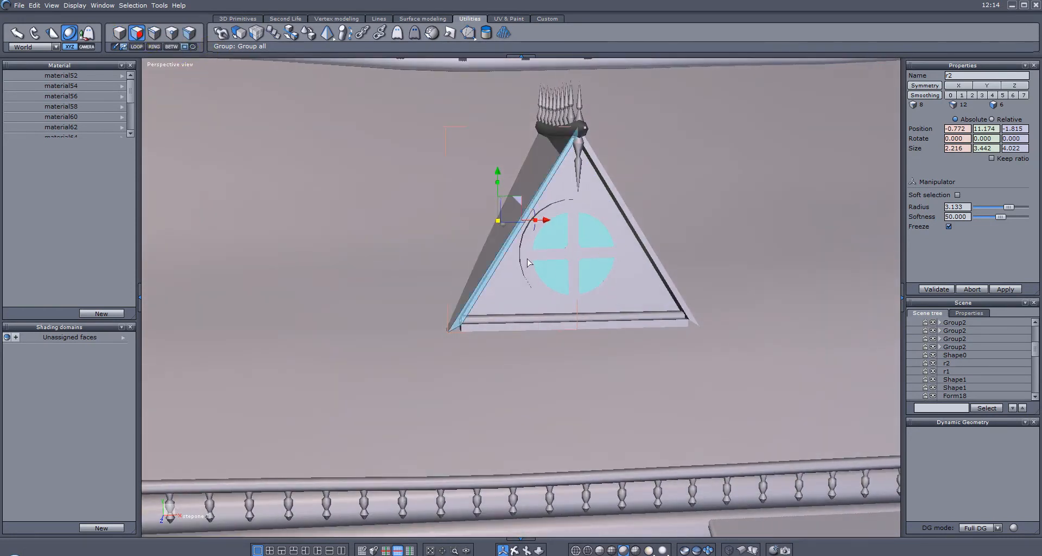
left_click_drag(530, 226, 524, 219)
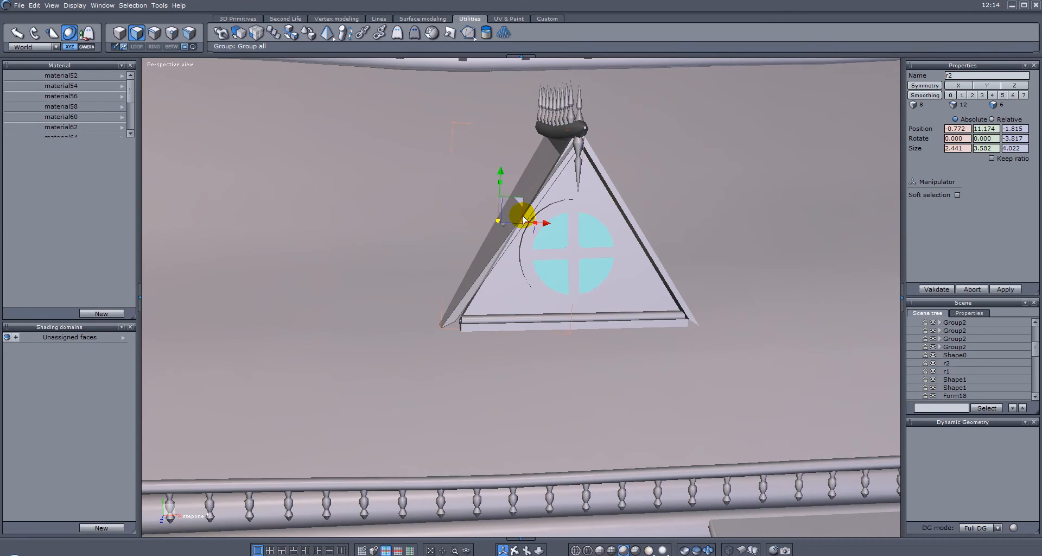
left_click(525, 216)
key("ctrl+z")
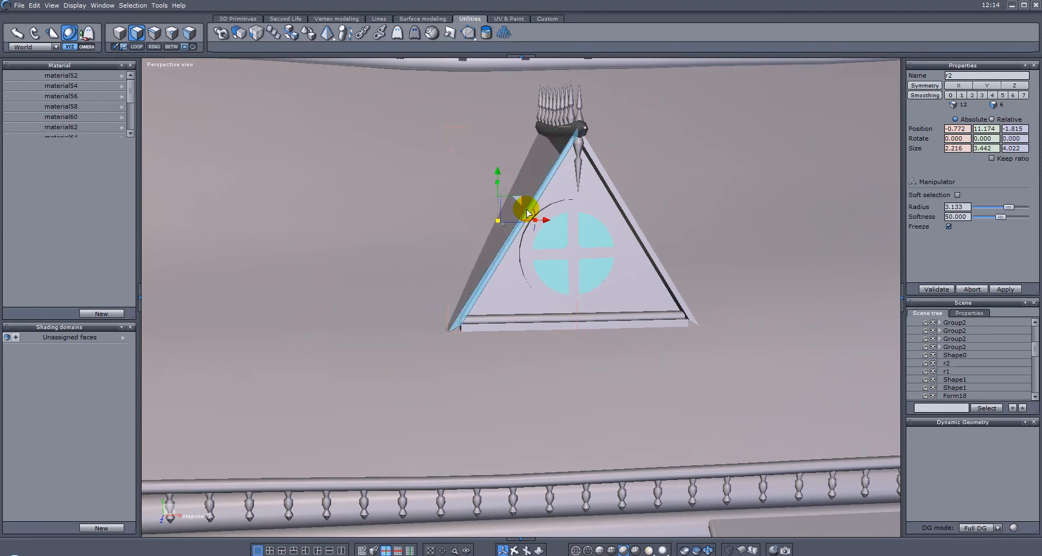
- Create a new shading domain from the front edge face of dormer slope r2 and leave face selection
left_click(530, 209)
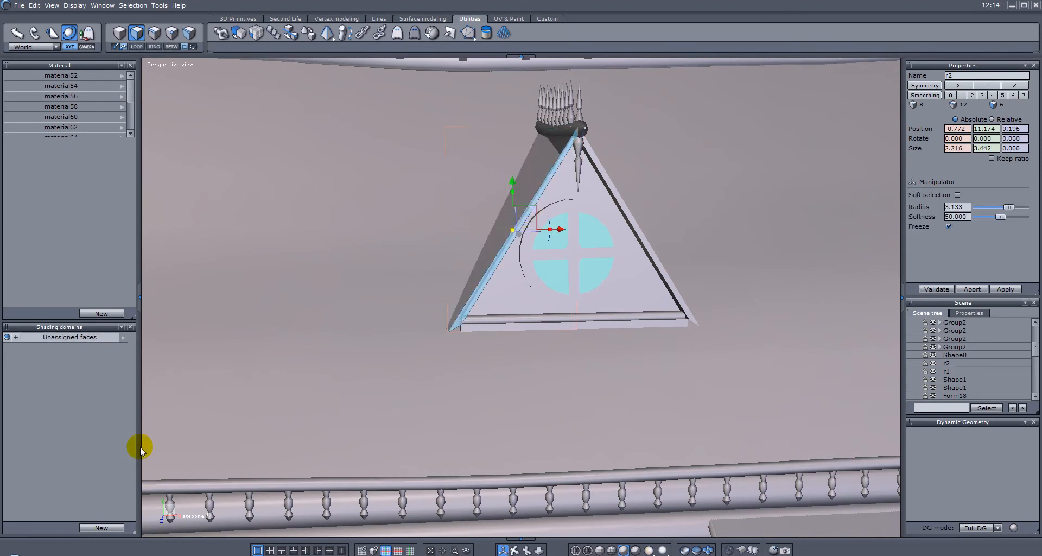
left_click(102, 527)
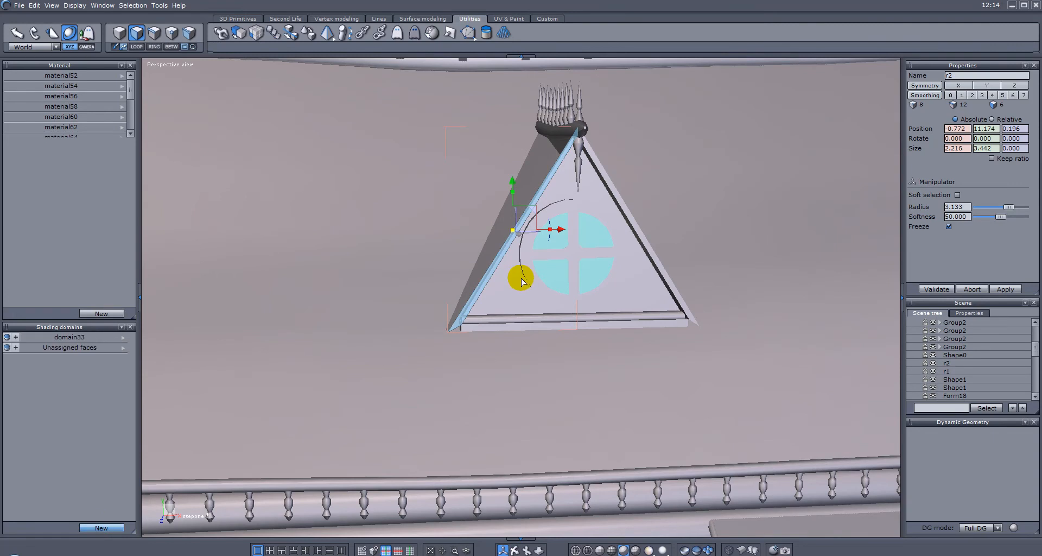
left_click(643, 237)
- Select the front edge face of the same dormer's other slope r4, create a new shading domain from it and clear the selection
right_click_drag(709, 255, 498, 243)
left_click(543, 259)
left_click(137, 32)
left_click(467, 210)
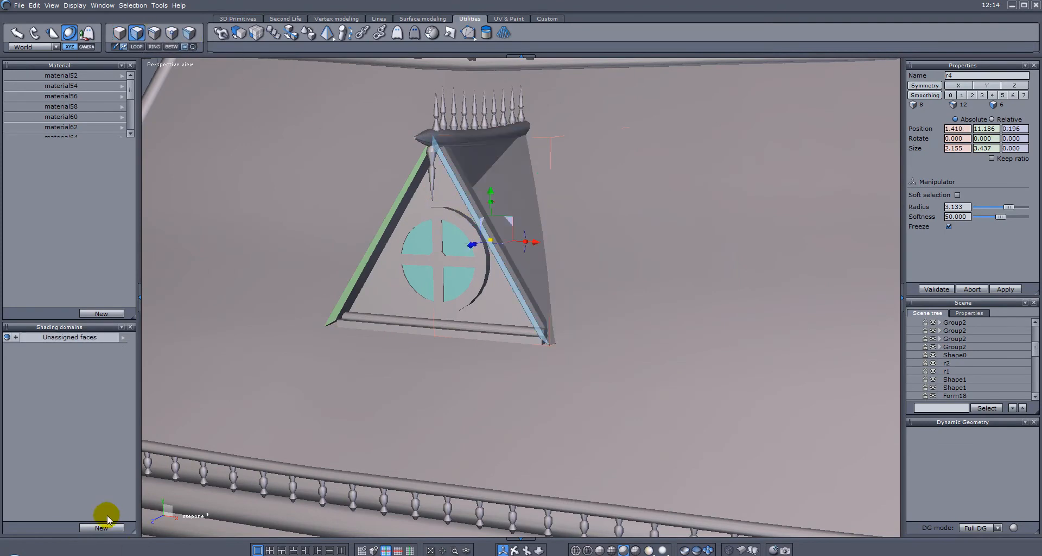
left_click(102, 527)
left_click(575, 239)
- Check the dormer's front roof edges and round window up close from several angles
right_click_drag(375, 255, 676, 248)
key("Escape")
scroll(564, 225, "up", 5)
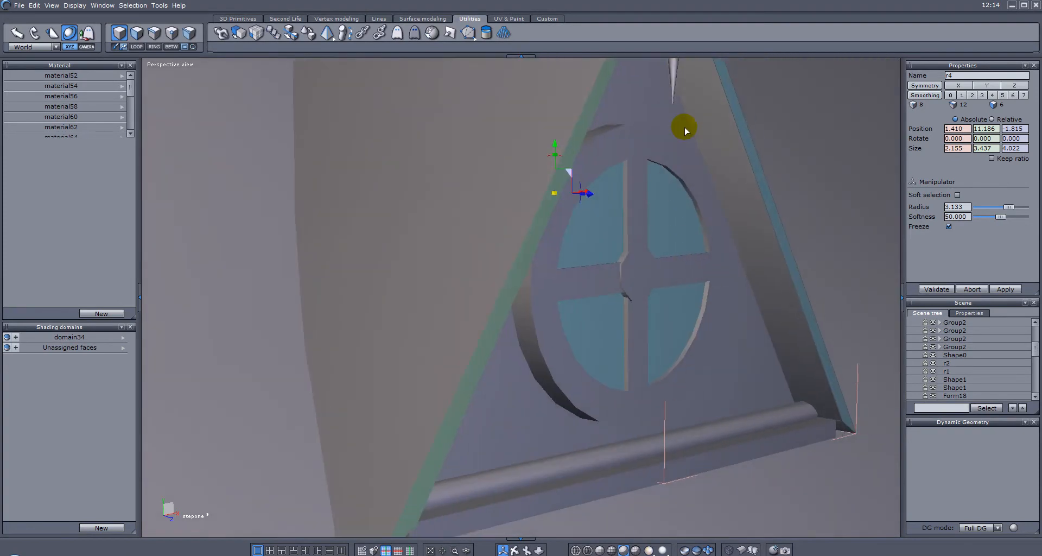
right_click_drag(722, 247, 640, 249)
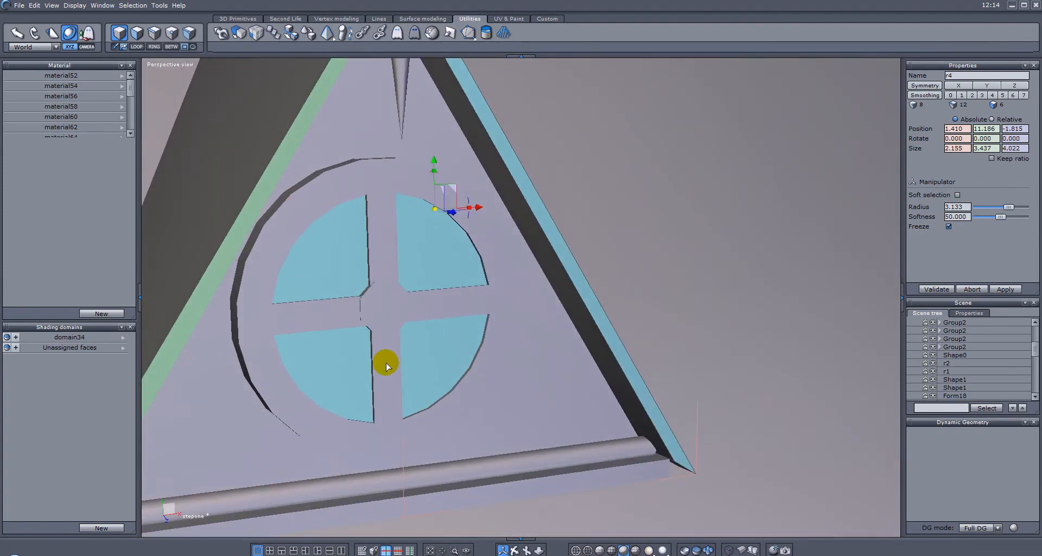
scroll(400, 282, "down", 5)
right_click_drag(388, 291, 662, 239)
right_click_drag(467, 320, 591, 214)
- On the opposite roof side's dormer, create a new shading domain from the front edge face of slope r4 and leave face selection
left_click(453, 215)
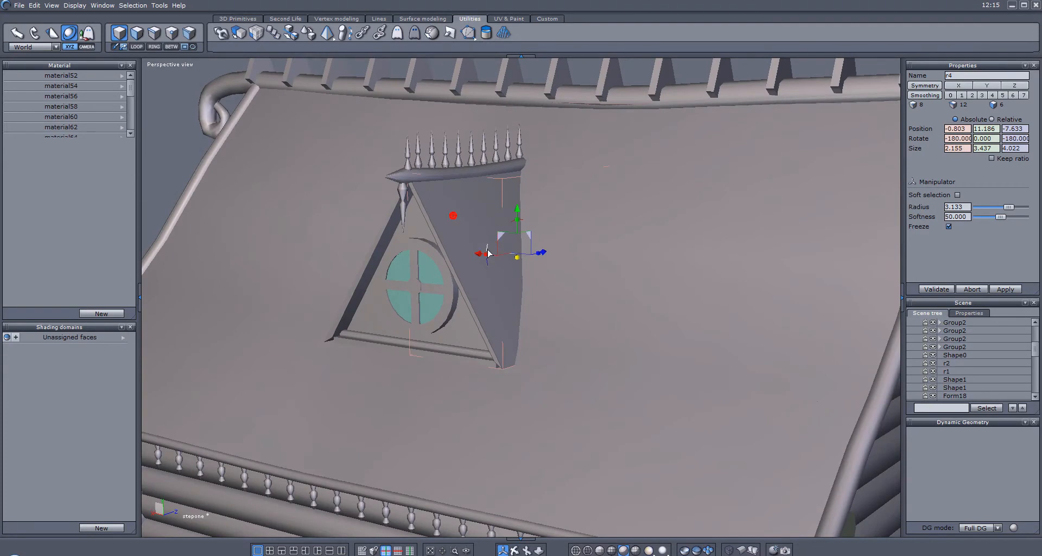
scroll(487, 248, "up", 3)
left_click(137, 32)
left_click(390, 209)
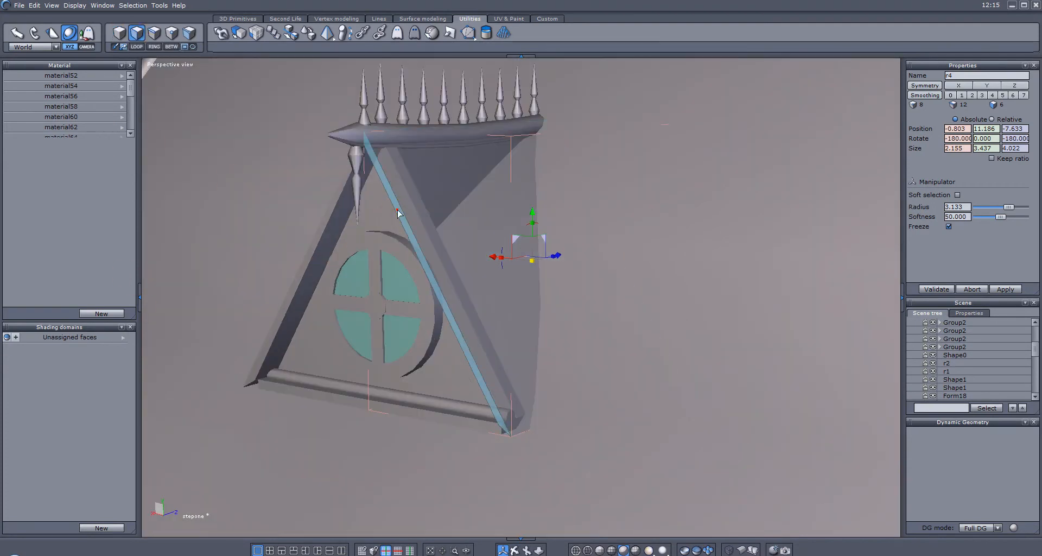
left_click(109, 528)
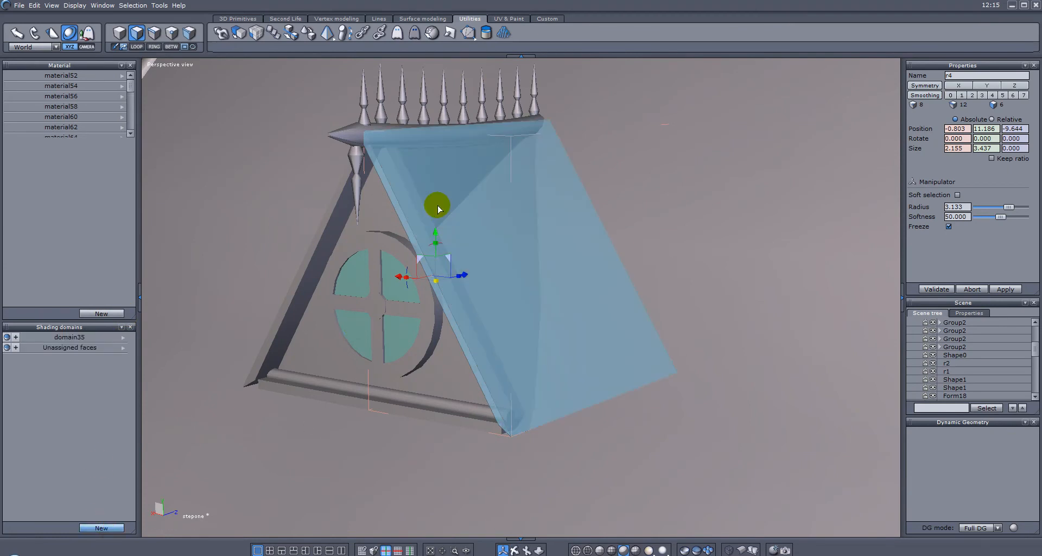
left_click(401, 142)
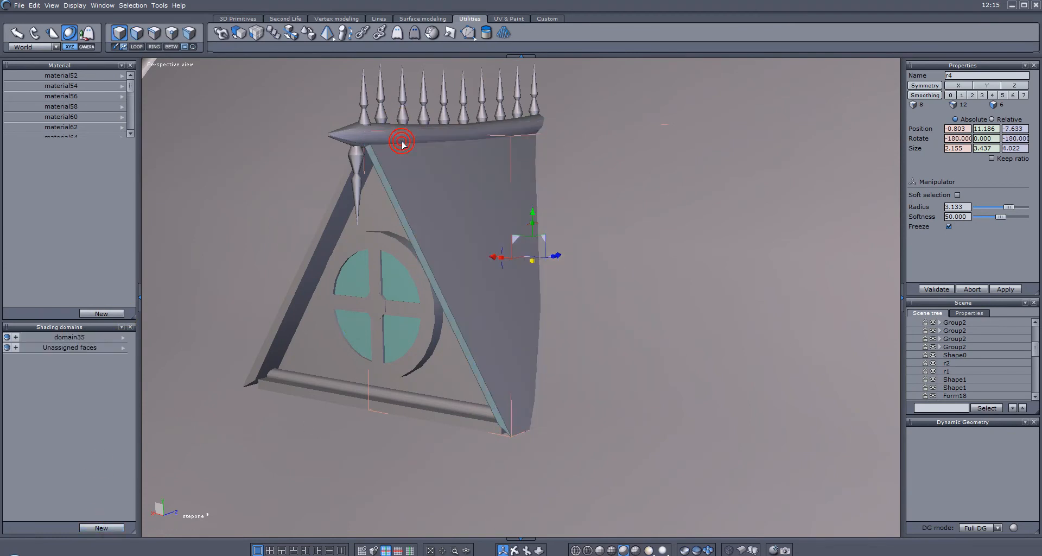
- Create a new shading domain from the front edge face of this dormer's other slope r2 and leave face selection
left_click(349, 200)
left_click(137, 34)
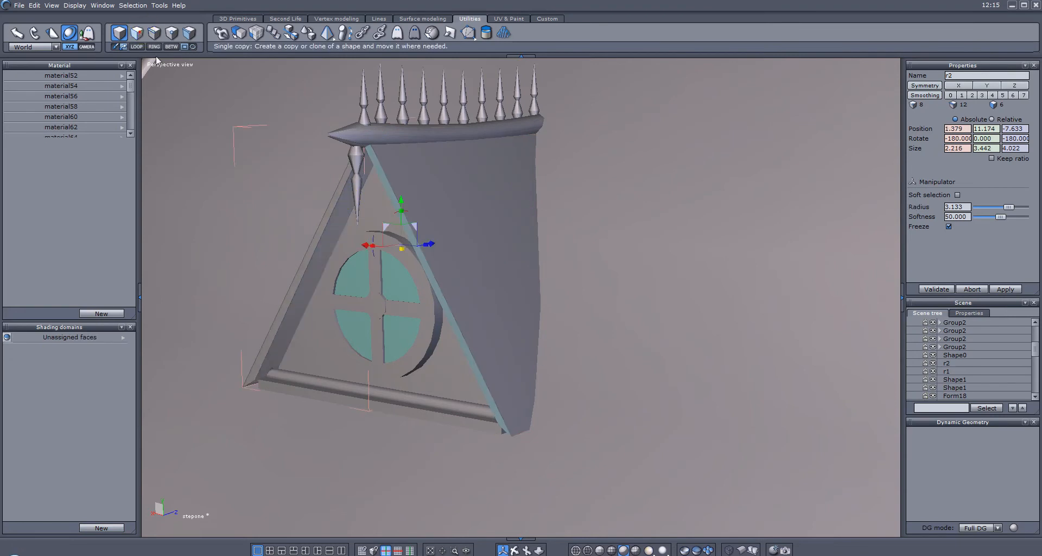
left_click(302, 268)
left_click(102, 526)
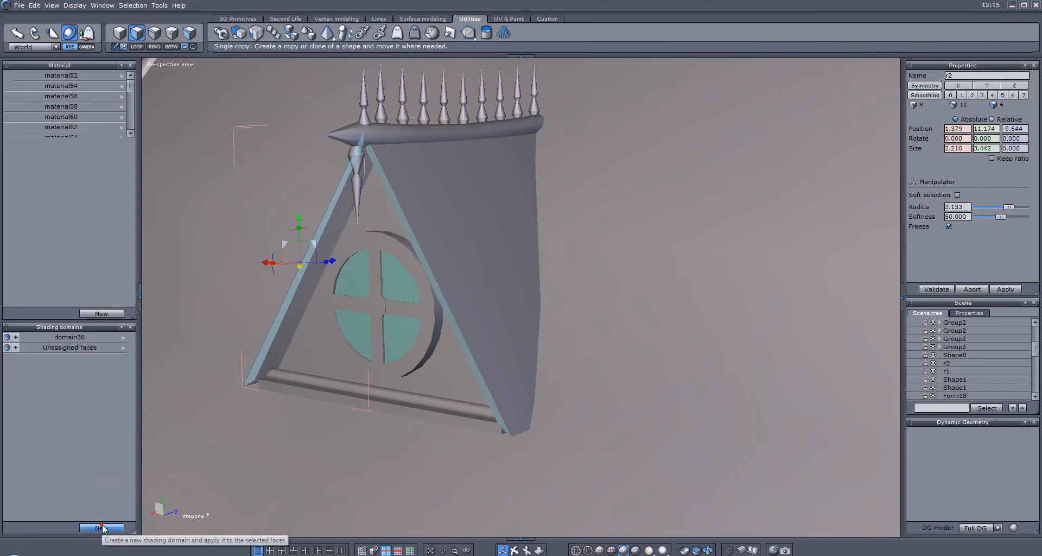
left_click(356, 158)
left_click(415, 180)
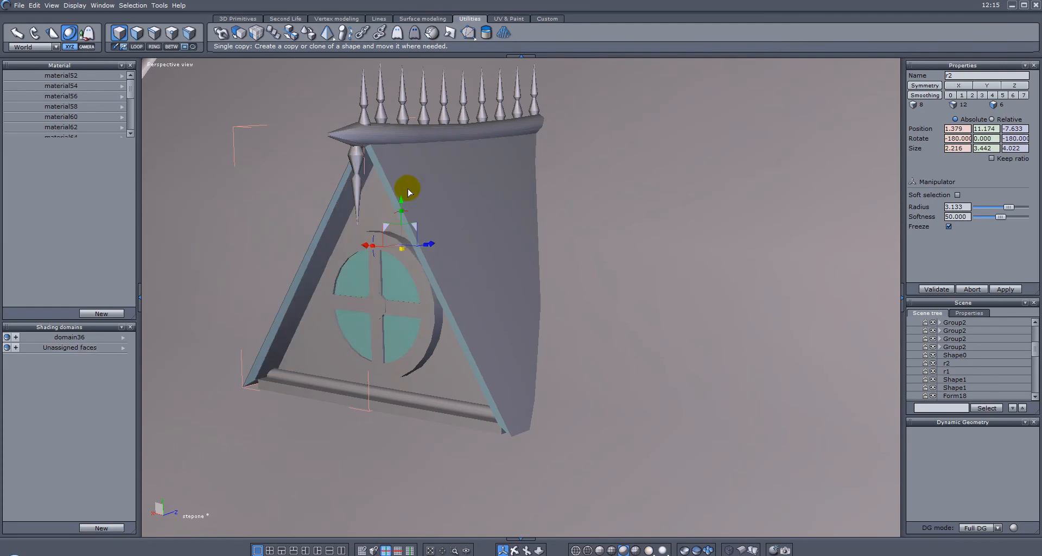
- Inspect the dormers, roof slopes and ridge log from several sides
middle_click_drag(263, 276, 515, 270)
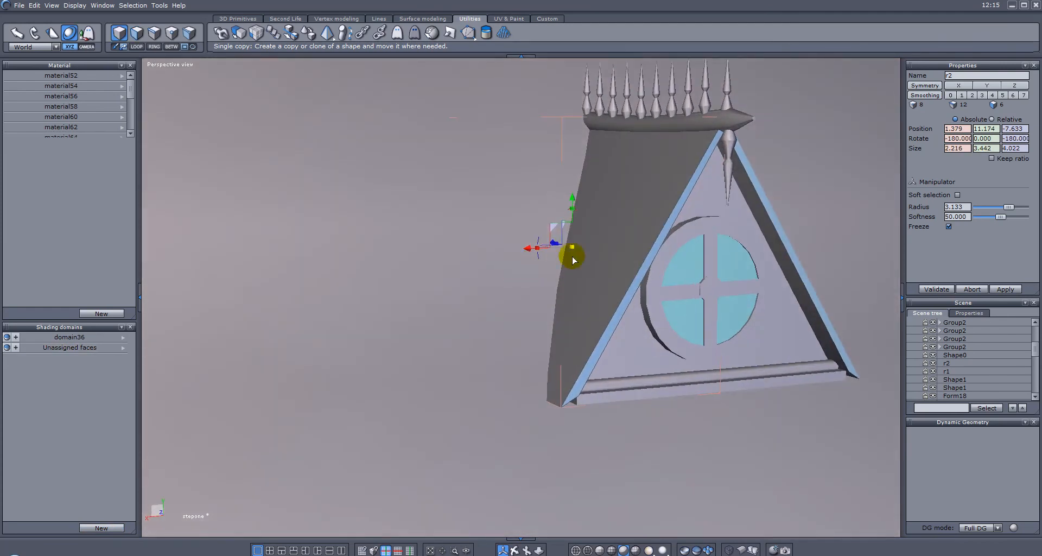
key("Escape")
scroll(621, 259, "down", 5)
middle_click_drag(685, 277, 623, 220)
middle_click_drag(457, 300, 471, 327)
middle_click_drag(513, 257, 600, 229)
middle_click_drag(535, 296, 604, 297)
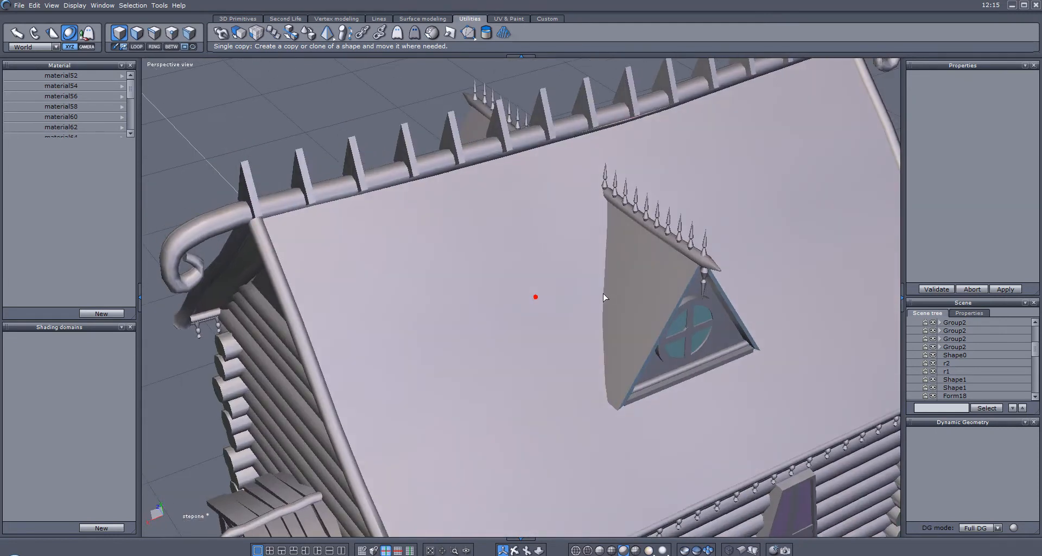
scroll(618, 288, "up", 3)
middle_click_drag(612, 256, 653, 246)
middle_click_drag(584, 231, 441, 216)
scroll(438, 213, "up", 3)
left_click(707, 182)
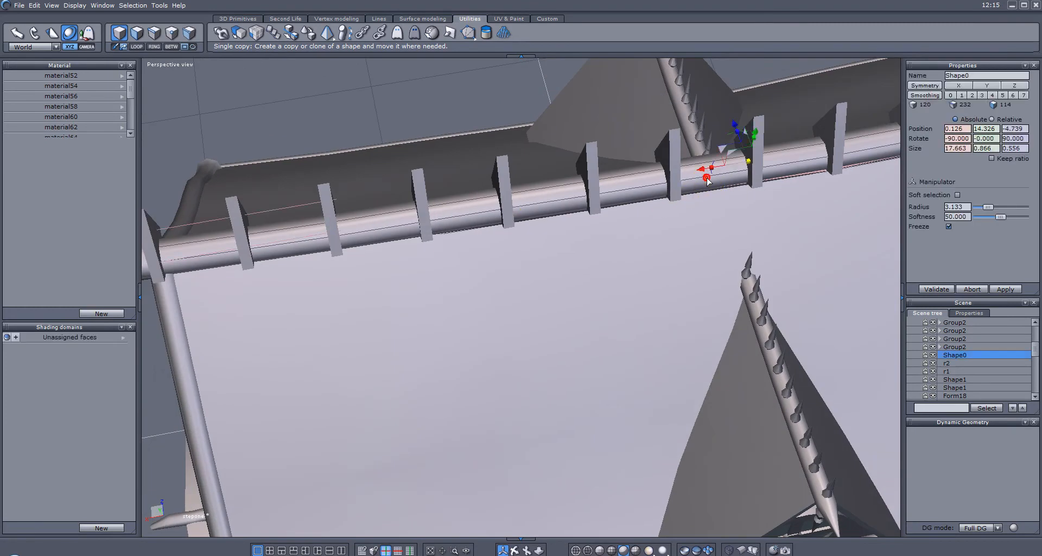
middle_click_drag(516, 283, 562, 287)
scroll(430, 268, "down", 5)
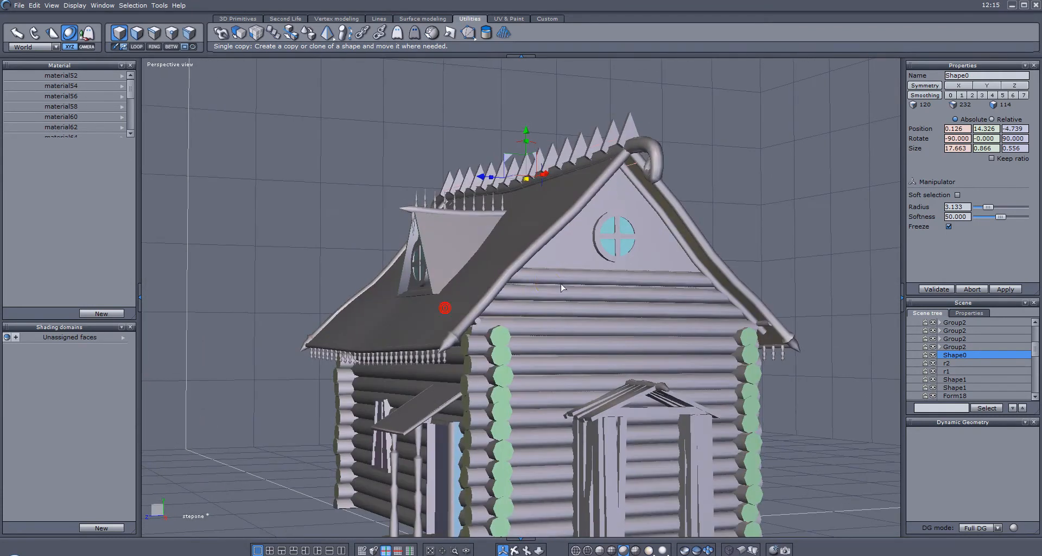
- Select a wall plank of the plank porch and examine the porch's boards up close
middle_click_drag(546, 446, 528, 355)
left_click(529, 356)
scroll(589, 382, "up", 5)
left_click_drag(526, 330, 613, 301, "alt")
right_click_drag(613, 301, 495, 358, "alt")
left_click_drag(495, 358, 573, 378, "alt")
right_click_drag(573, 377, 540, 353, "alt")
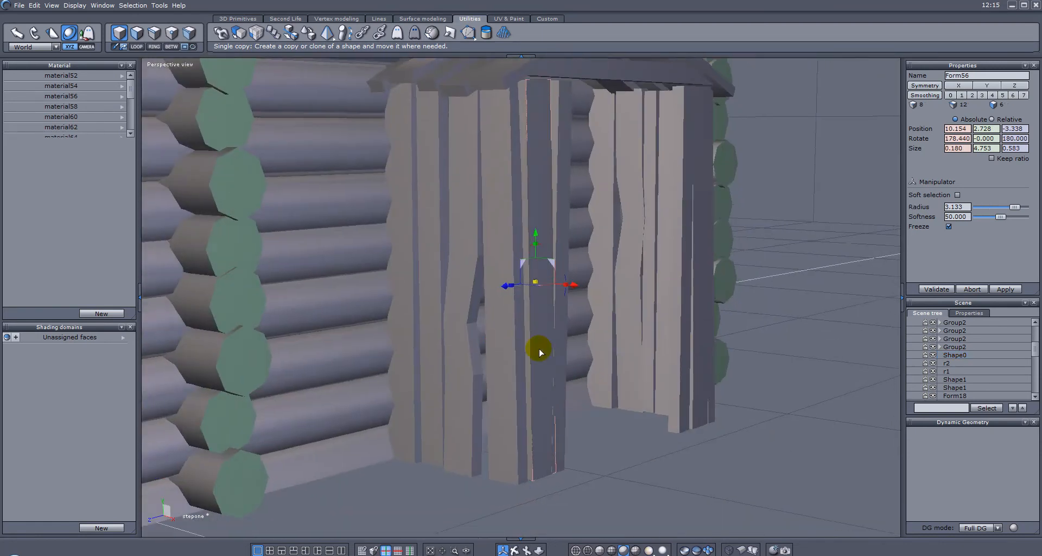
- Pick individual wall planks of the plank porch and check their object names
scroll(541, 352, "down", 4)
left_click_drag(533, 306, 540, 312, "alt")
left_click(491, 268)
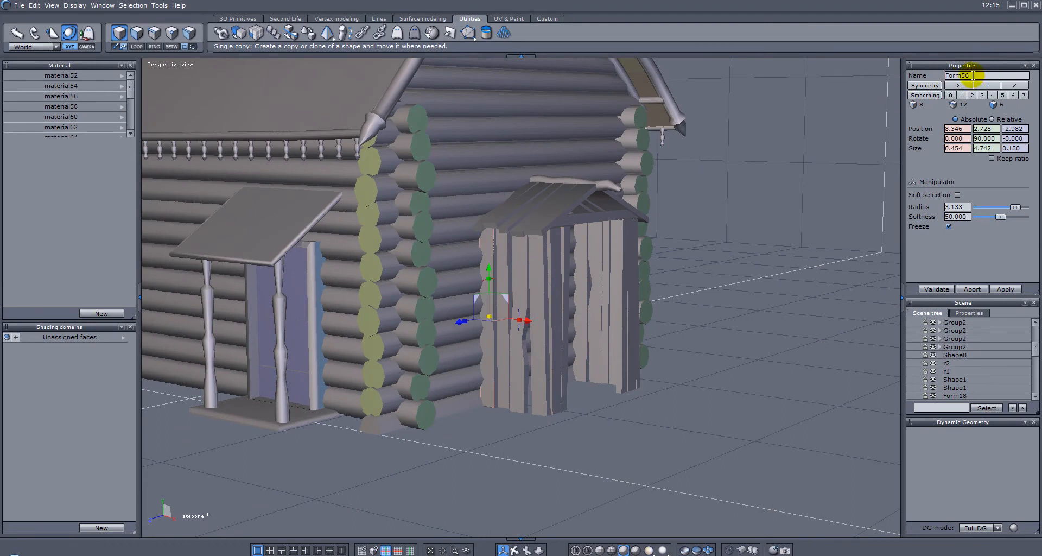
left_click(504, 273)
left_click(985, 75)
left_click(500, 308)
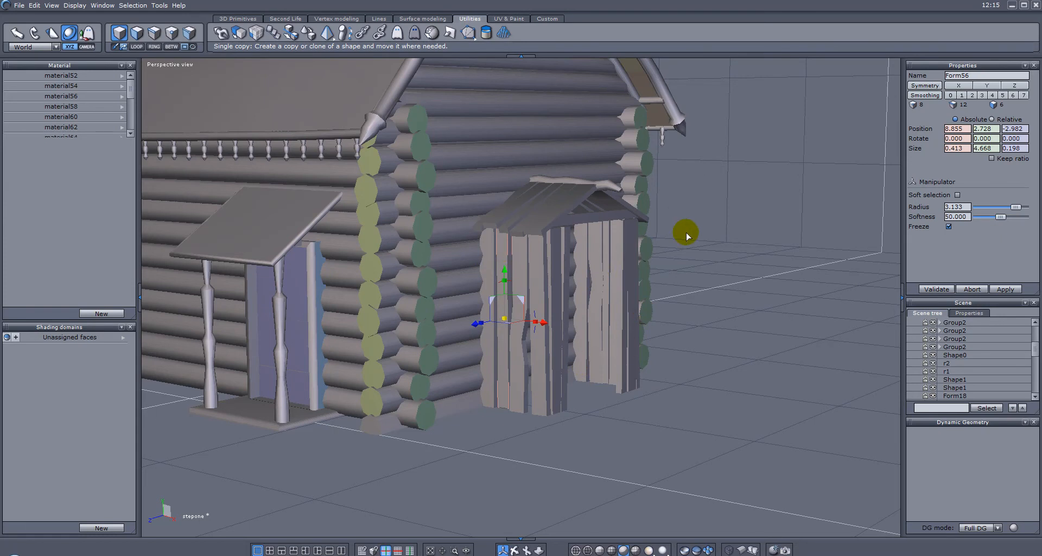
- Create a new shading domain from the outer face of the porch side plank against the log wall
middle_click_drag(685, 237, 606, 304)
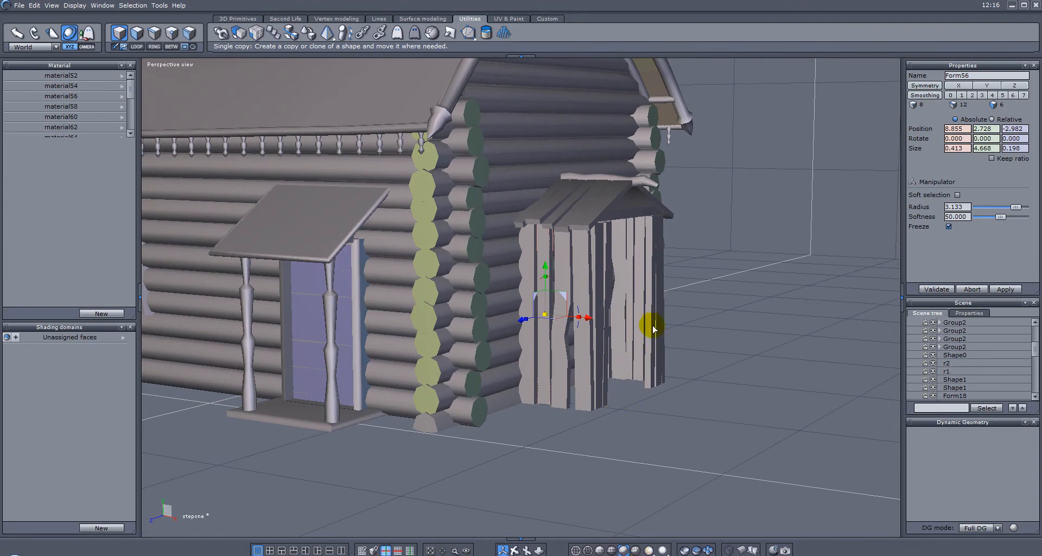
left_click(528, 251)
scroll(667, 315, "up", 3)
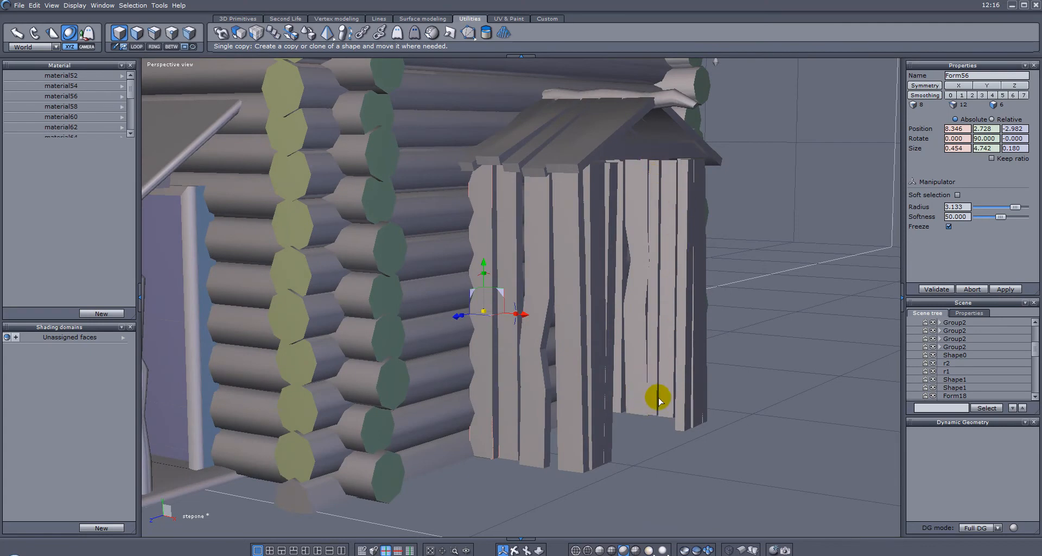
scroll(656, 396, "down", 2)
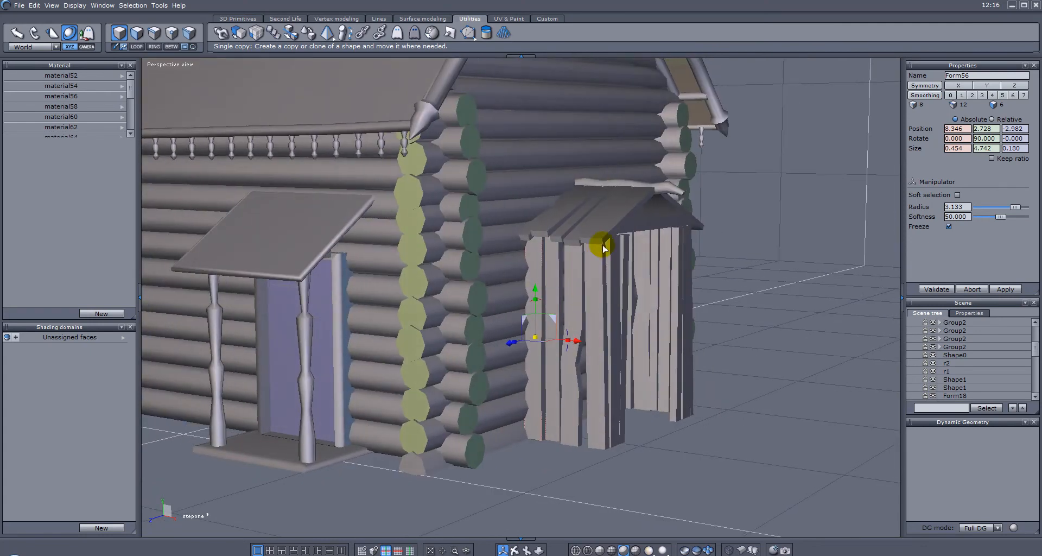
left_click(137, 32)
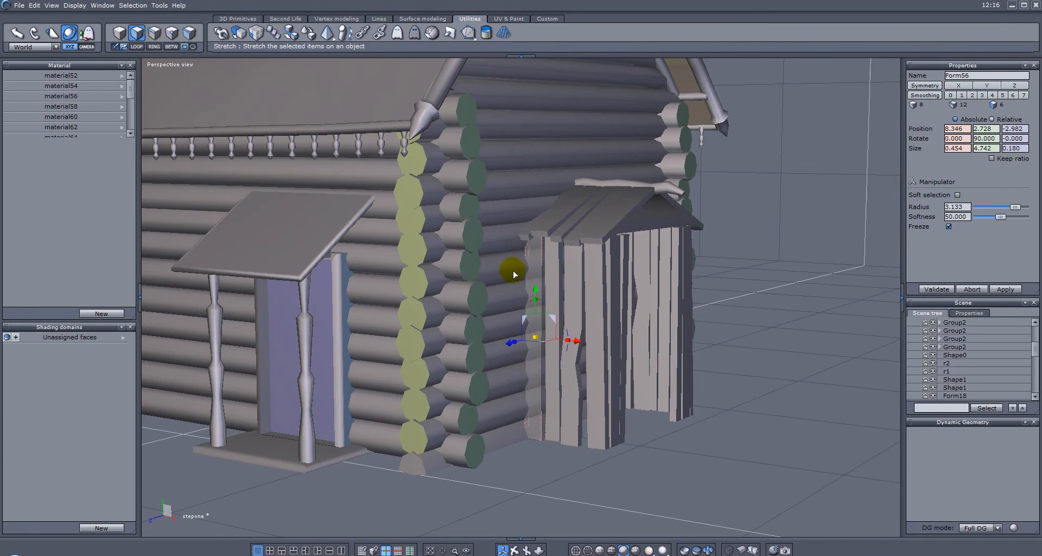
left_click(534, 269)
left_click(103, 527)
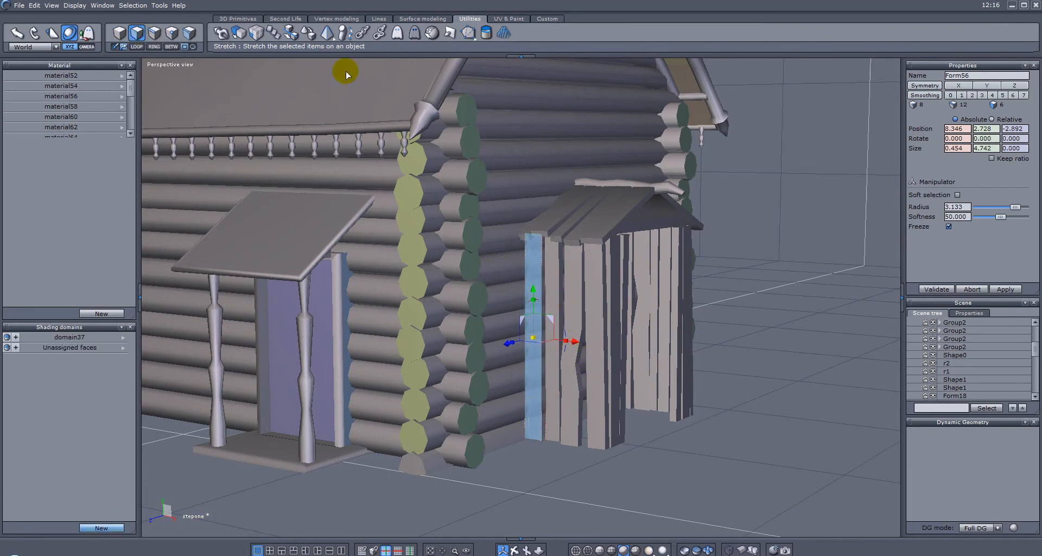
left_click(540, 285)
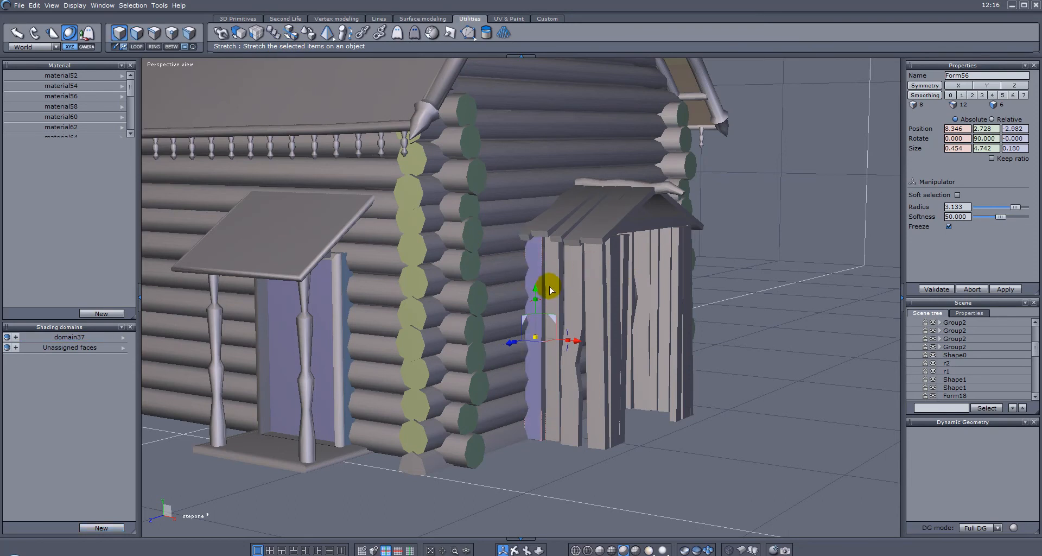
- Put the outer face of the second side plank from the log wall into its own new shading domain
left_click(557, 288)
left_click(136, 33)
left_click(551, 275)
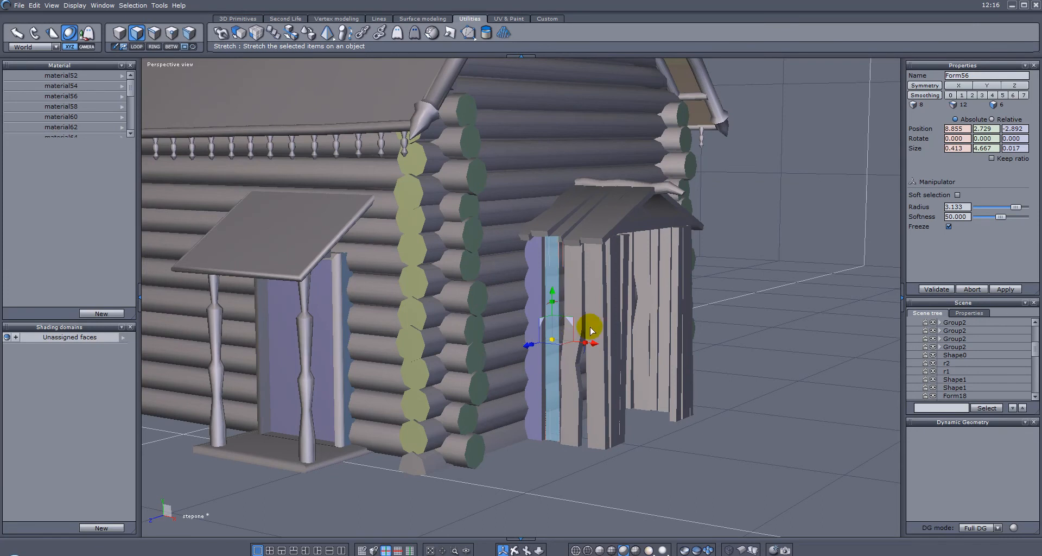
left_click(102, 527)
left_click(552, 273)
- Select all outer faces of the crooked third plank on this porch side and create a new shading domain from them
left_click(580, 268)
left_click(577, 273)
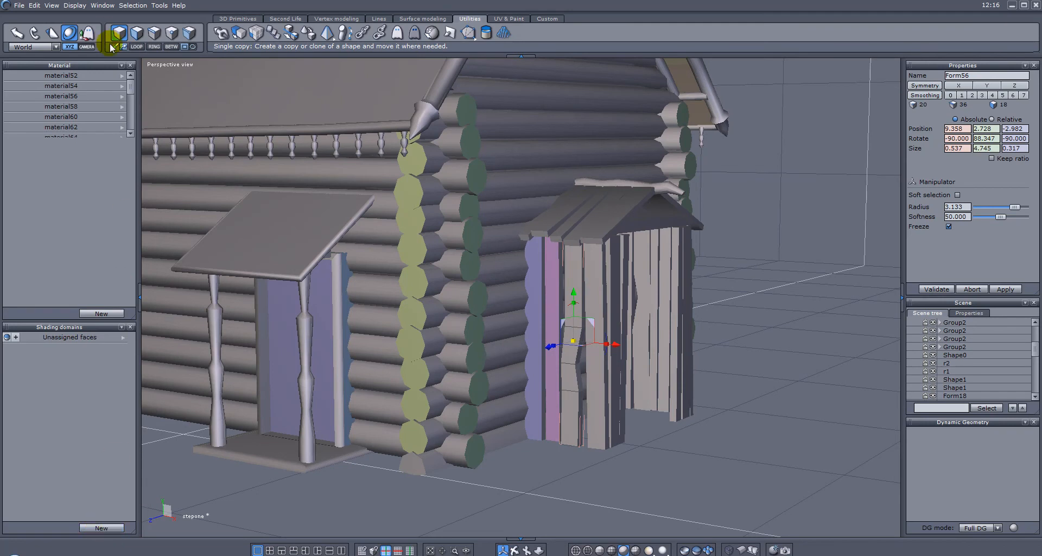
left_click(139, 37)
left_click(572, 277)
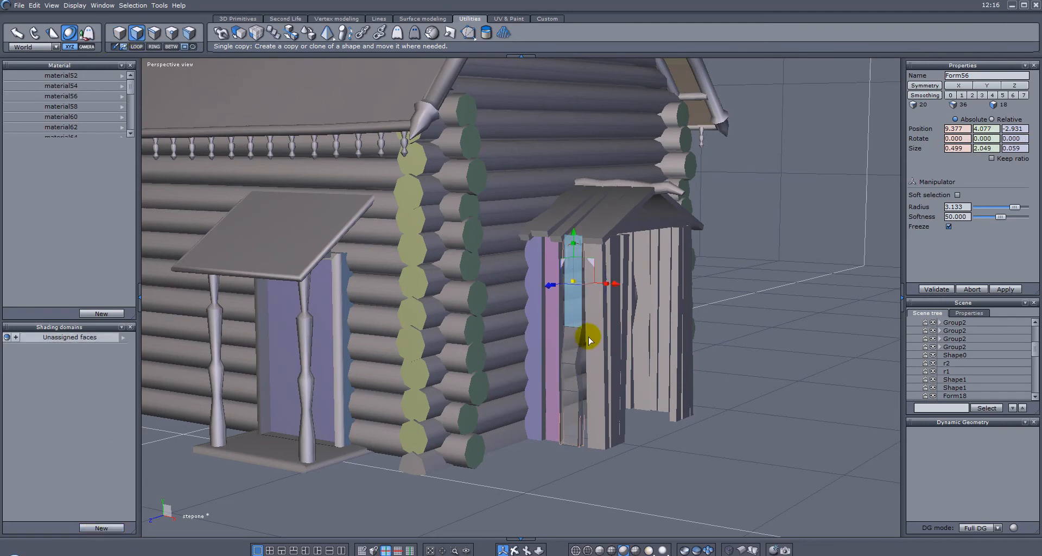
left_click(571, 407, "shift")
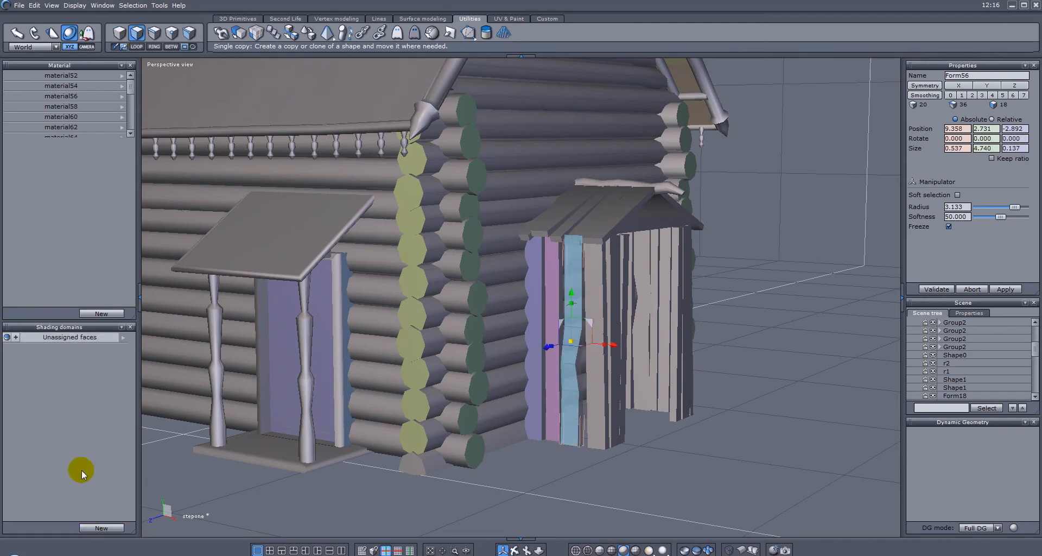
left_click(101, 526)
left_click(484, 310)
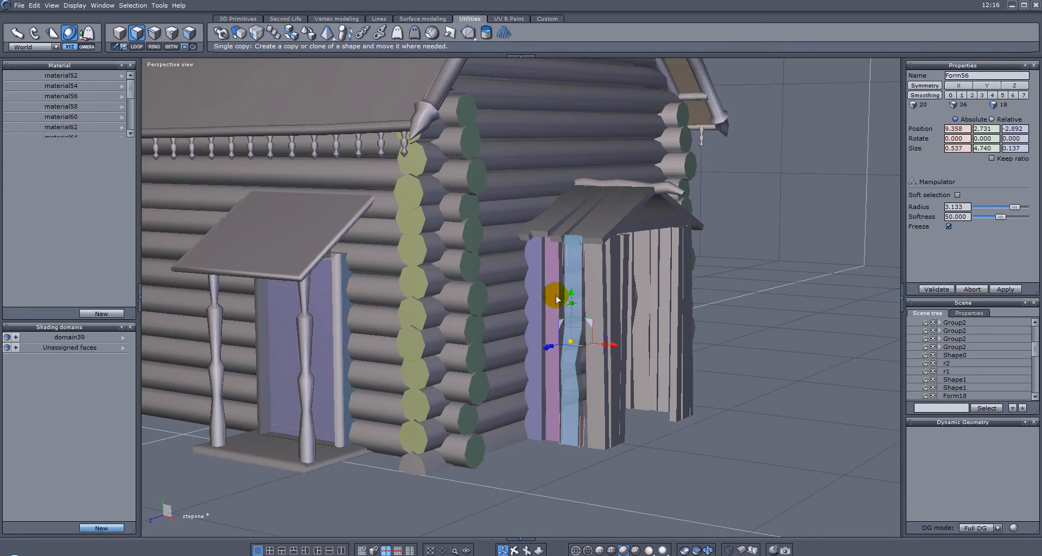
left_click(597, 287)
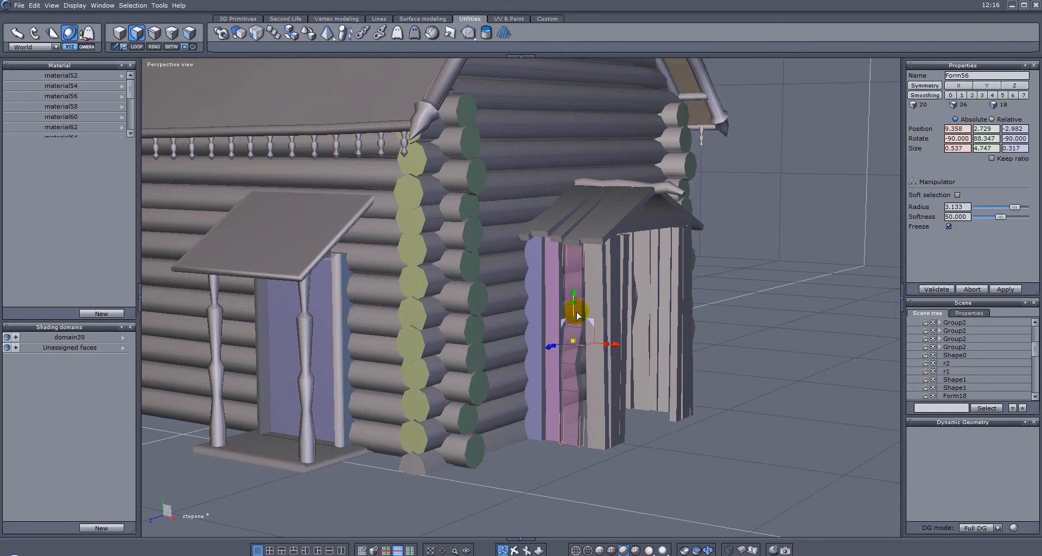
- Create a new shading domain from the outer face of the fourth side plank, at the porch's front corner
double_click(558, 326)
left_click(142, 35)
left_click(596, 265)
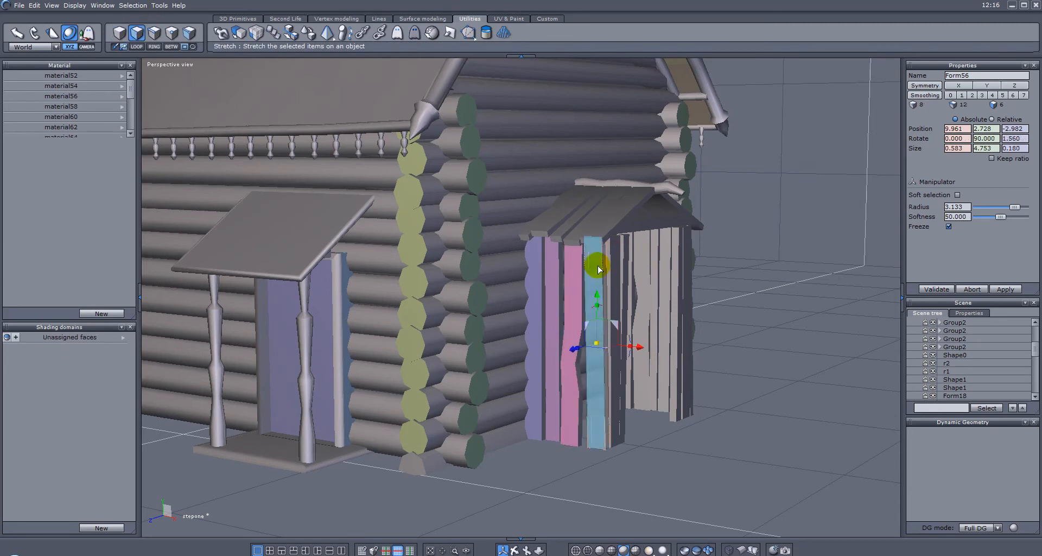
left_click(99, 527)
double_click(625, 301)
- Assign a new shading domain to the front face of the wide slanted plank beside the porch opening, on the same side
middle_click_drag(653, 362, 560, 363)
scroll(425, 350, "up", 4)
mouse_move(424, 350)
middle_mouse_down()
mouse_move(358, 347)
mouse_move(463, 337)
mouse_move(376, 213)
middle_mouse_up()
scroll(478, 335, "up", 3)
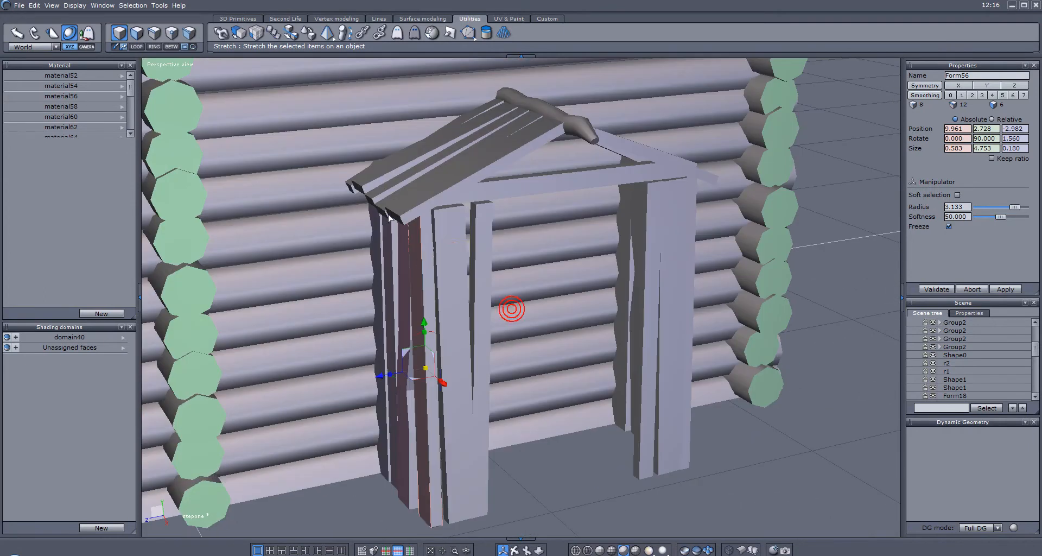
middle_click_drag(575, 366, 511, 348)
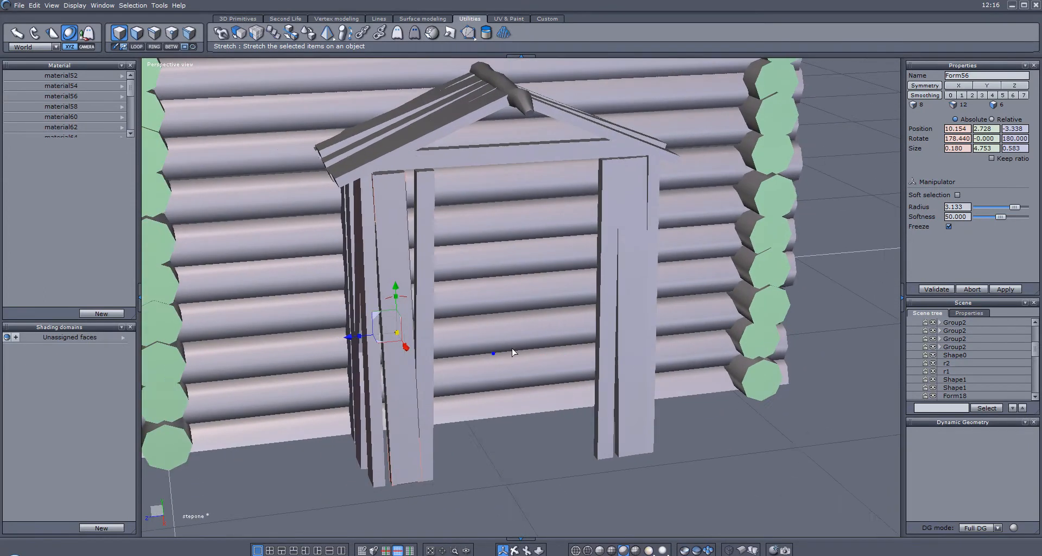
left_click(120, 33)
left_click(137, 34)
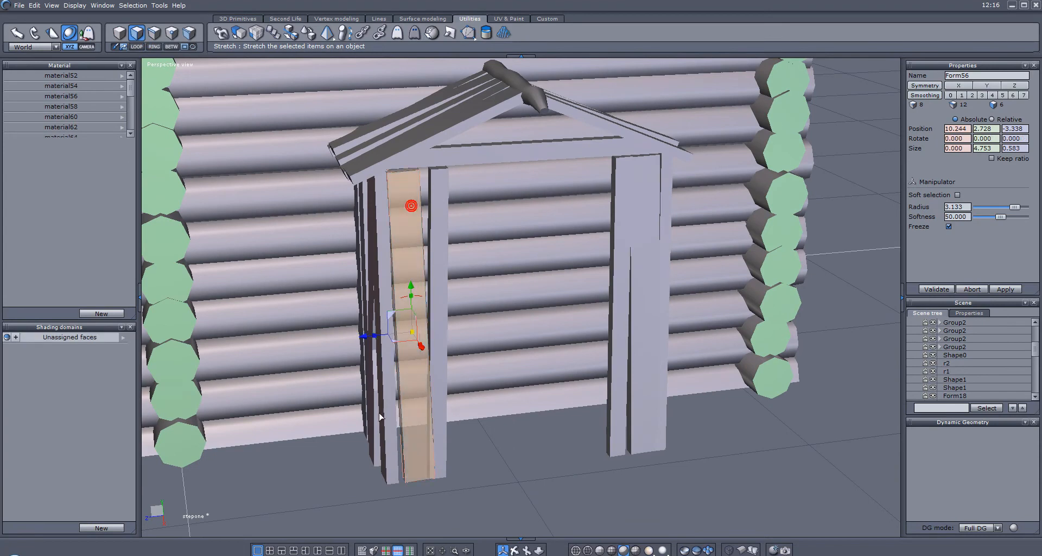
left_click(100, 526)
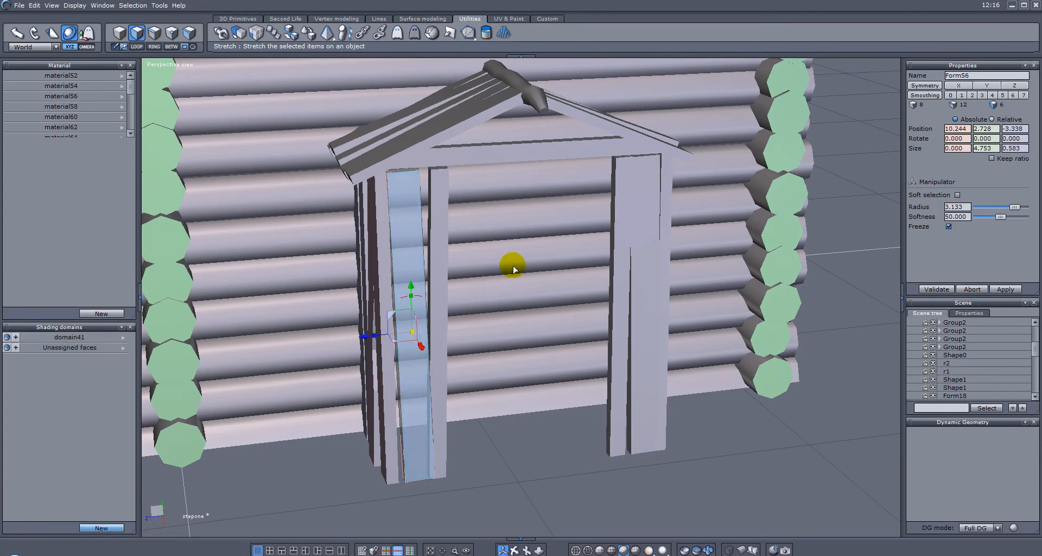
left_click(413, 232)
- Create a new shading domain from the front face of the narrow plank on the opposite side of the porch opening
middle_click_drag(544, 287, 461, 278)
left_click(253, 227)
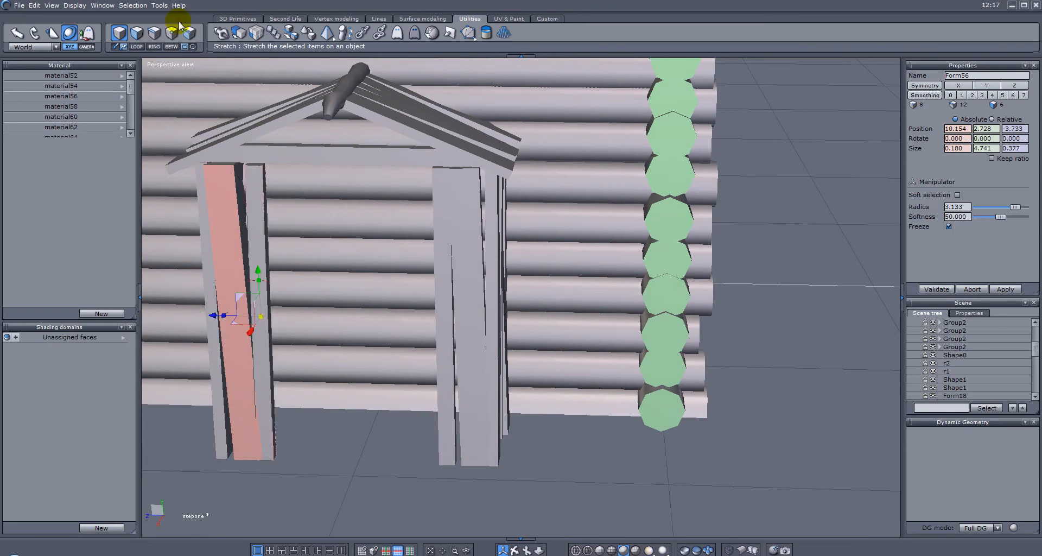
left_click(461, 227)
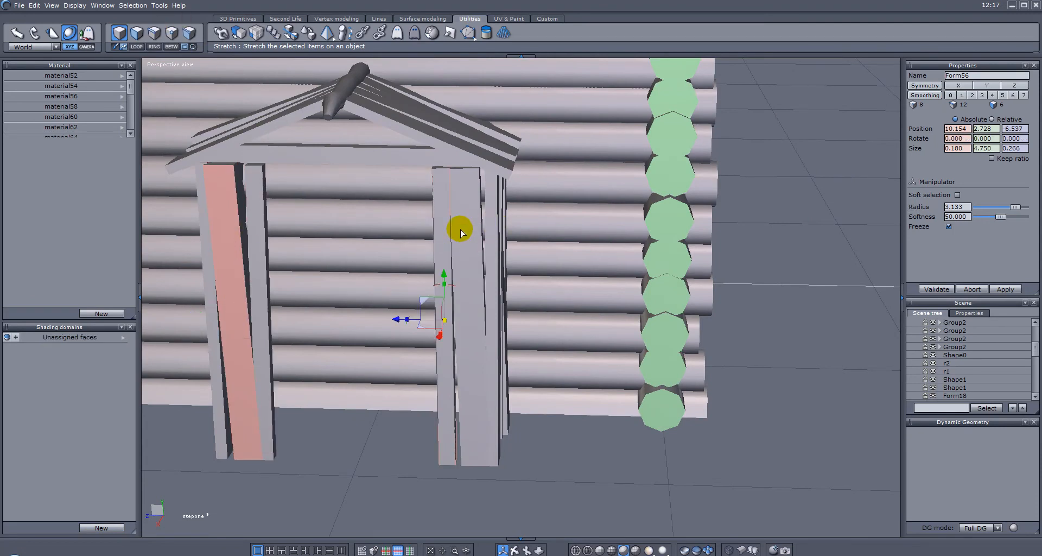
left_click(138, 33)
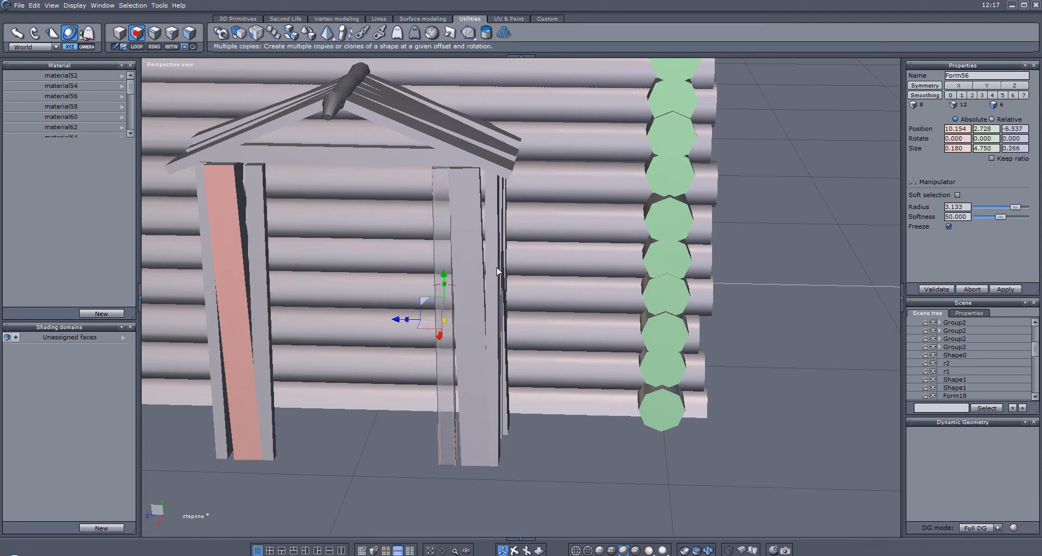
left_click(432, 258)
right_click_drag(423, 305, 337, 302)
left_click(98, 529)
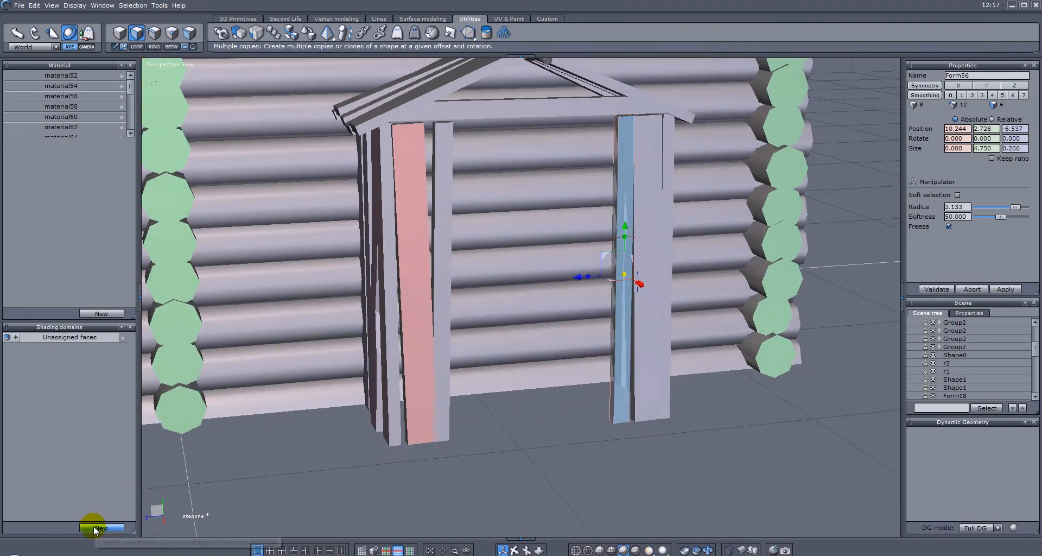
left_click(632, 202)
- Give the front face of the wide plank next to that narrow one its own new shading domain
left_click(682, 234)
left_click(653, 214)
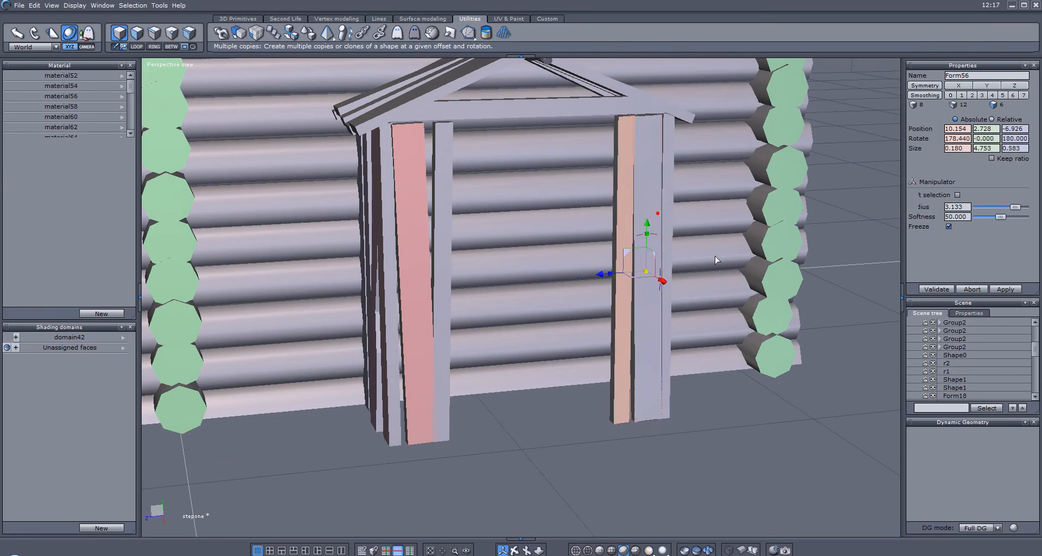
left_click(142, 38)
middle_click_drag(564, 190, 504, 188)
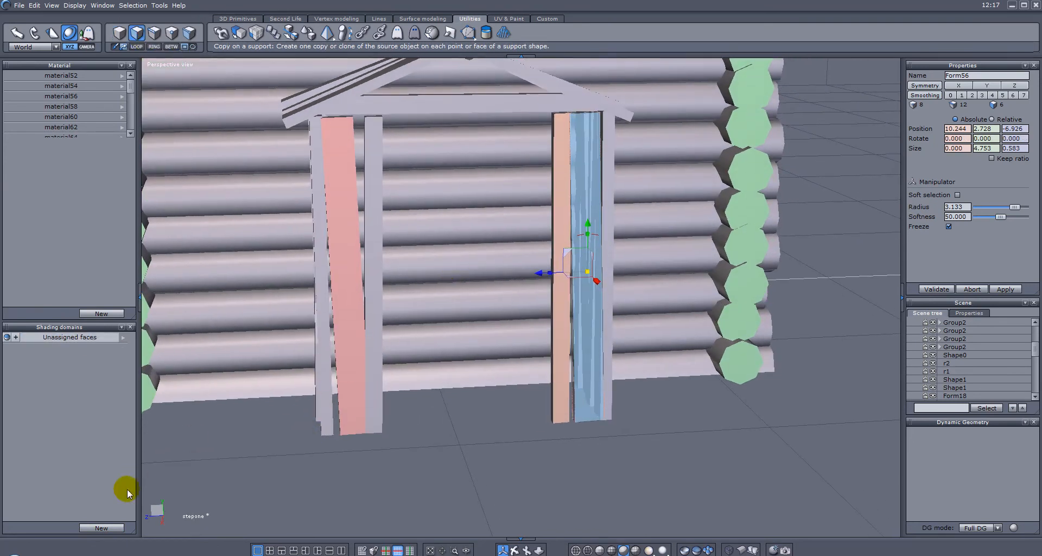
left_click(113, 527)
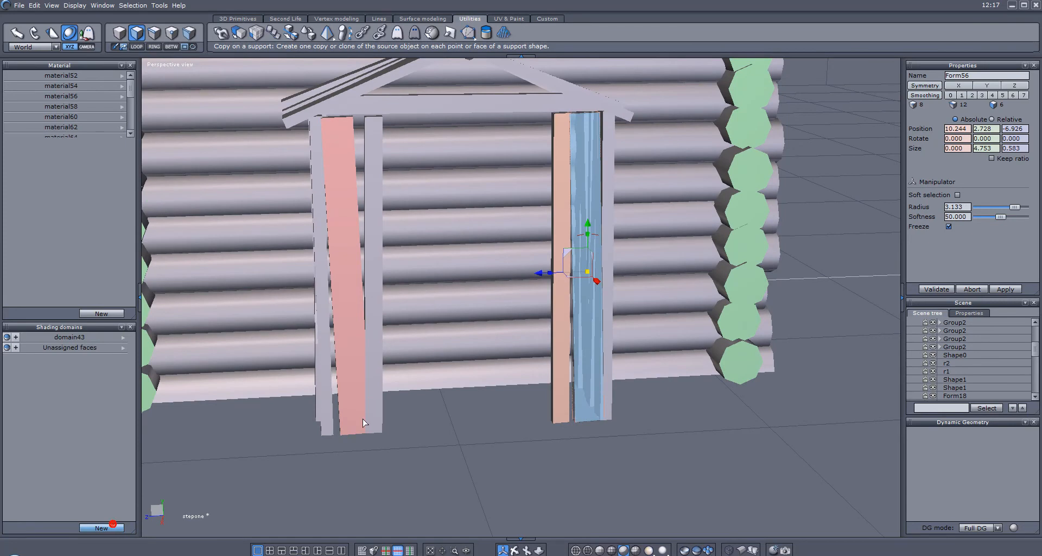
left_click(586, 165)
- Create a new shading domain from the outer face of the front corner plank on the porch's other side wall
left_click(663, 186)
right_click_drag(649, 259, 342, 187)
middle_click_drag(342, 187, 422, 187)
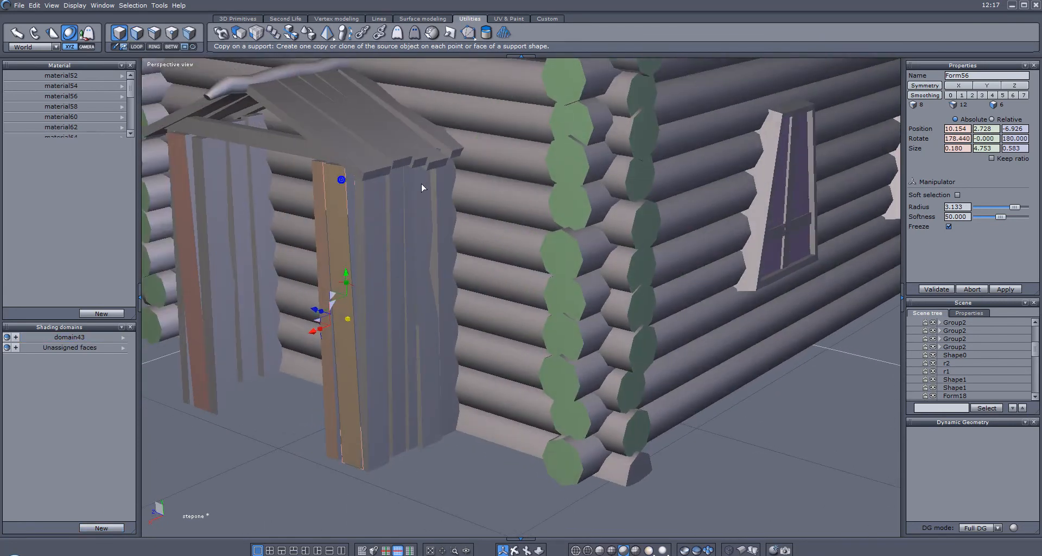
left_click(137, 33)
left_click(373, 214)
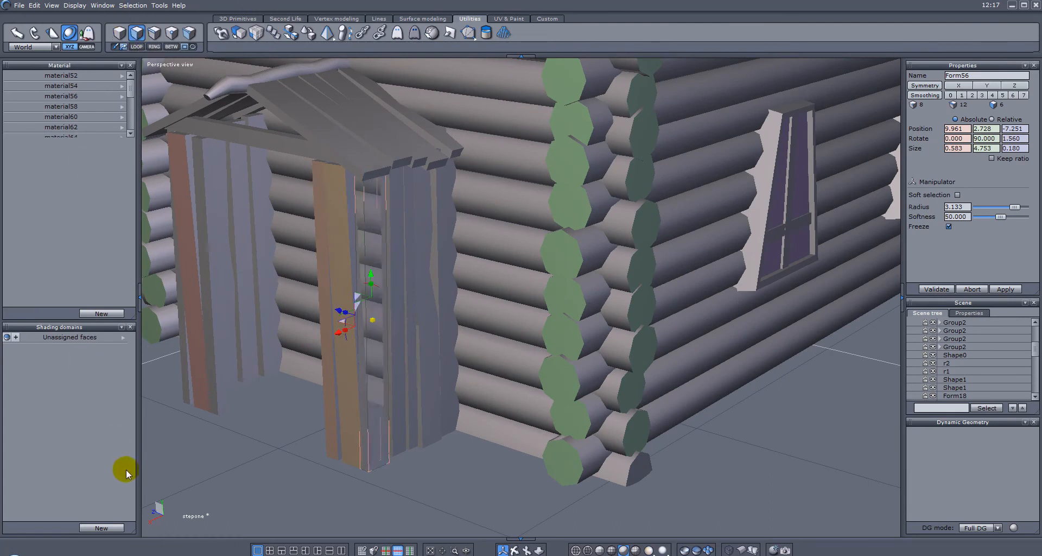
left_click(103, 528)
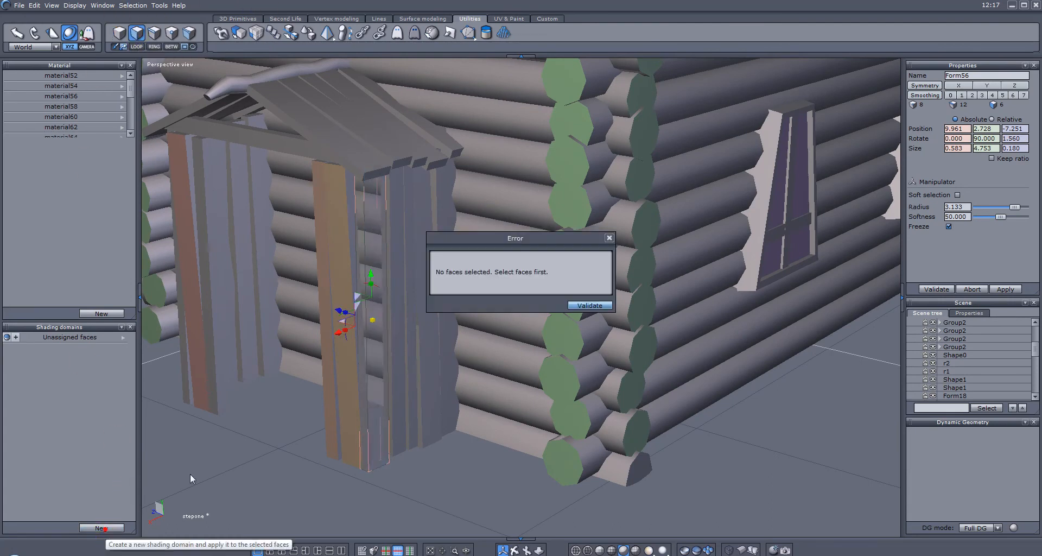
left_click(590, 305)
left_click(379, 260)
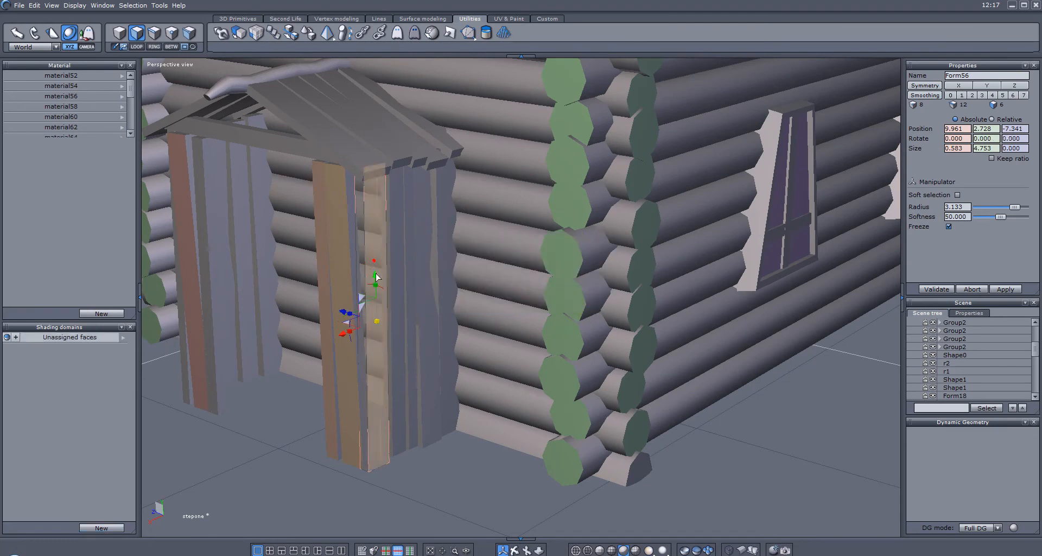
left_click(101, 528)
middle_click_drag(344, 412, 271, 244)
double_click(249, 219)
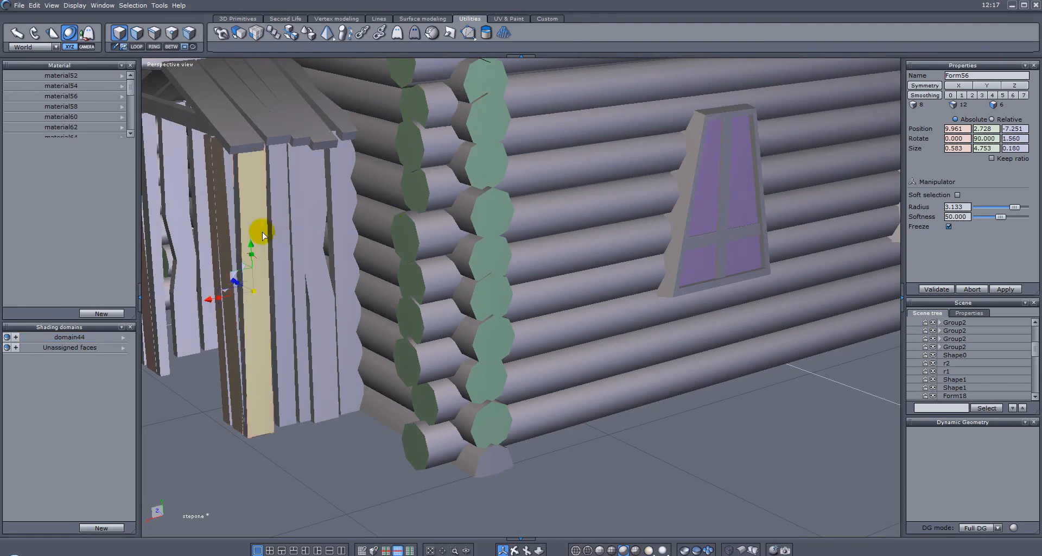
- Put the outer face of the plank next to that corner plank into a new shading domain
left_click(278, 227)
left_click(147, 34)
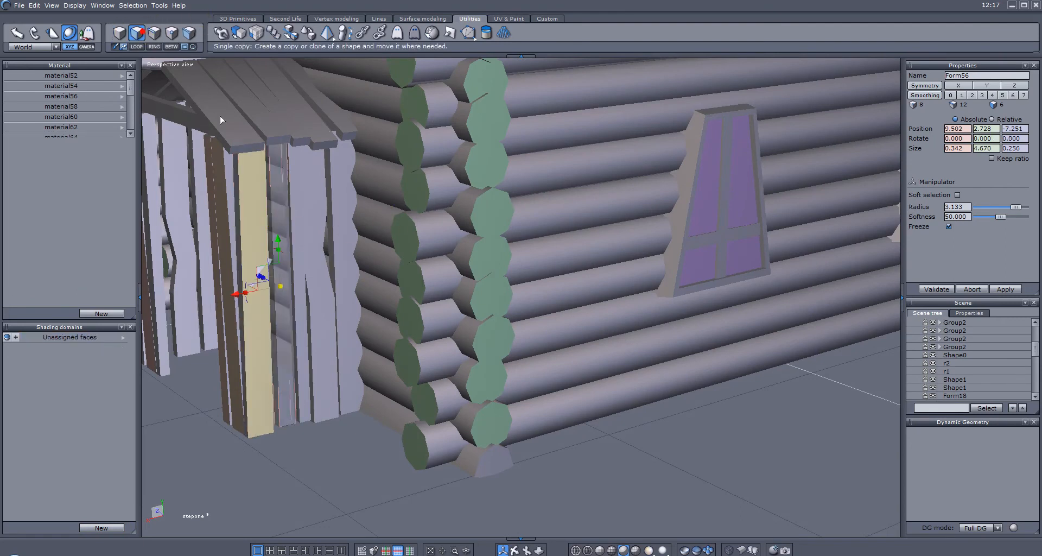
left_click(265, 177)
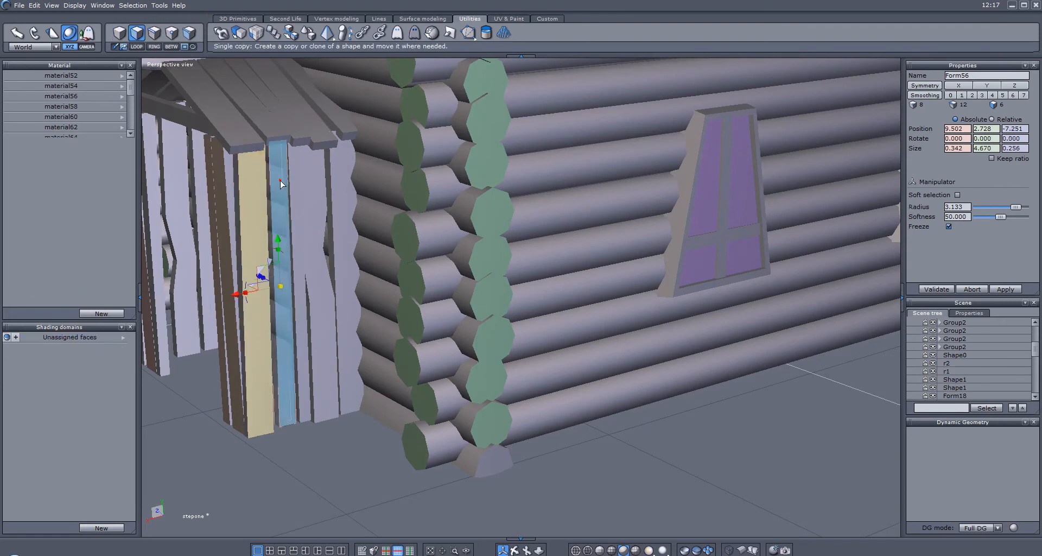
left_click(101, 527)
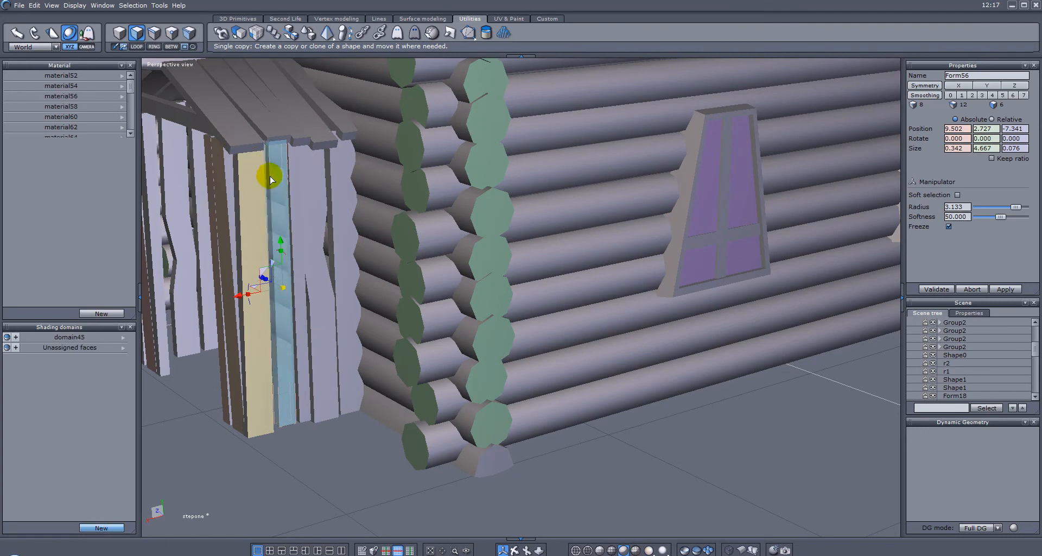
double_click(282, 189)
- Select the four outer faces of the crooked plank near the log wall on this side and create a new shading domain
left_click(314, 231)
left_click(135, 33)
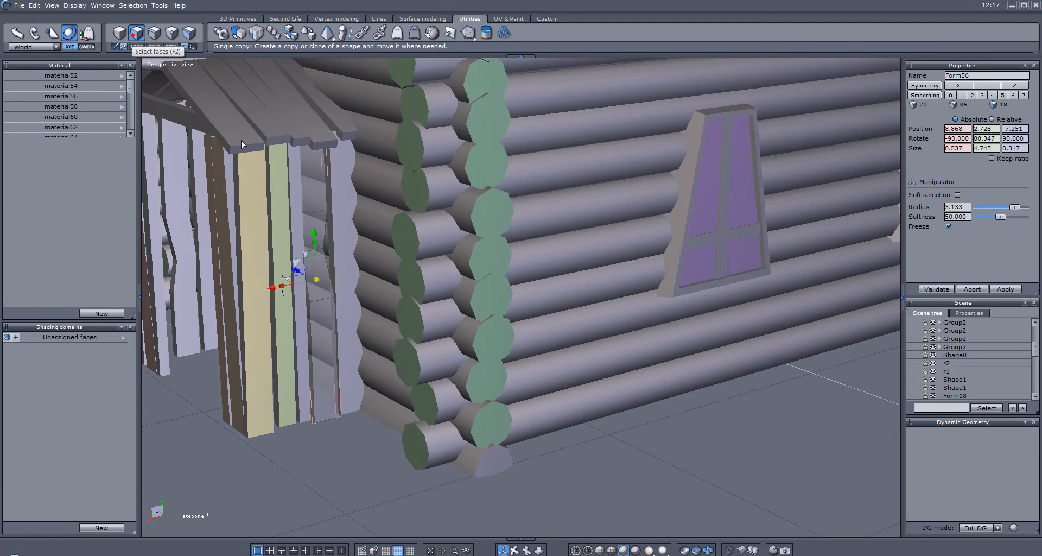
left_click(317, 186, "shift")
left_click(316, 218, "shift")
left_click(318, 277, "shift")
left_click(321, 344, "shift")
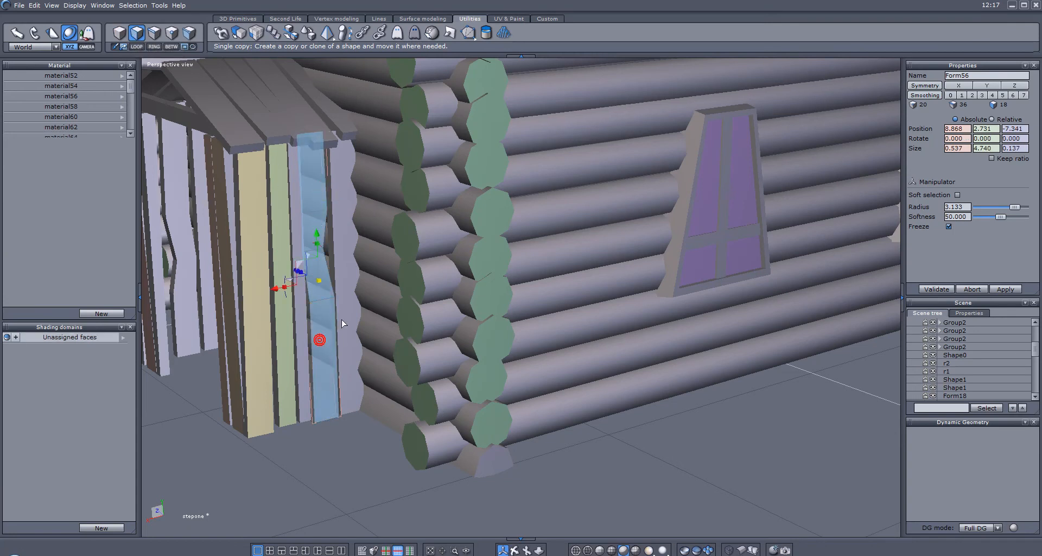
left_click(114, 527)
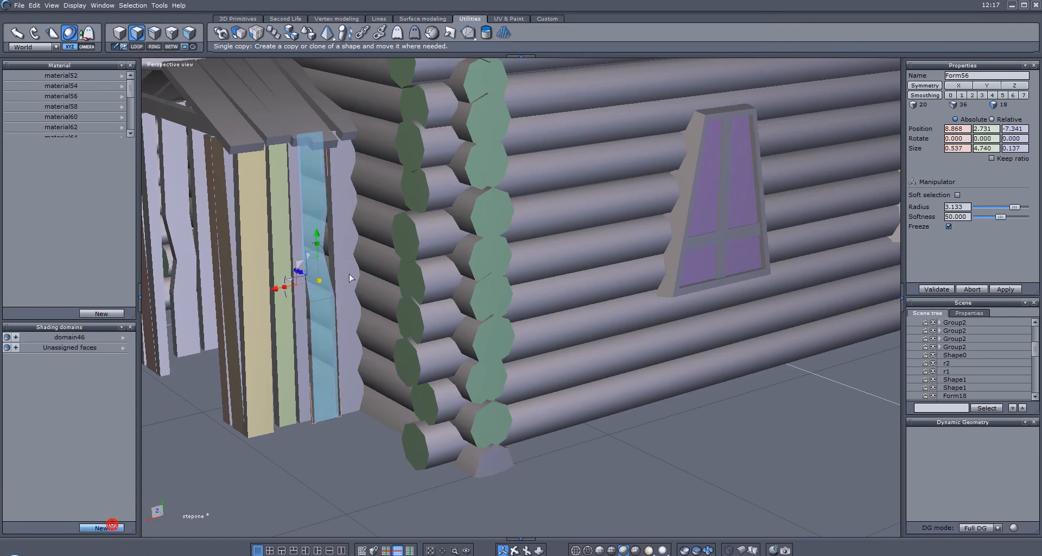
- Put the outer face of the last plank against the log wall into a new shading domain
double_click(321, 205)
left_click(348, 207)
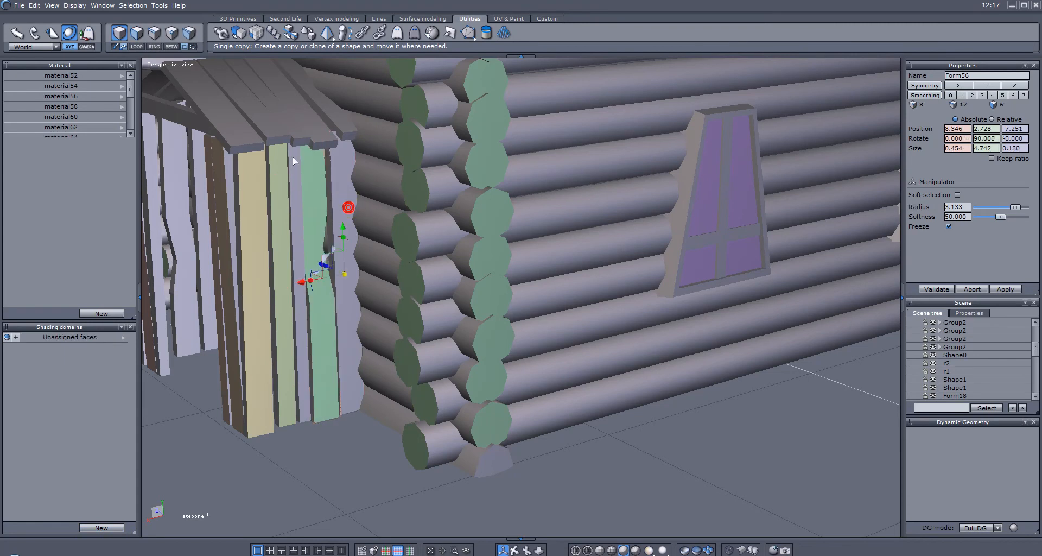
left_click(145, 33)
left_click(357, 255)
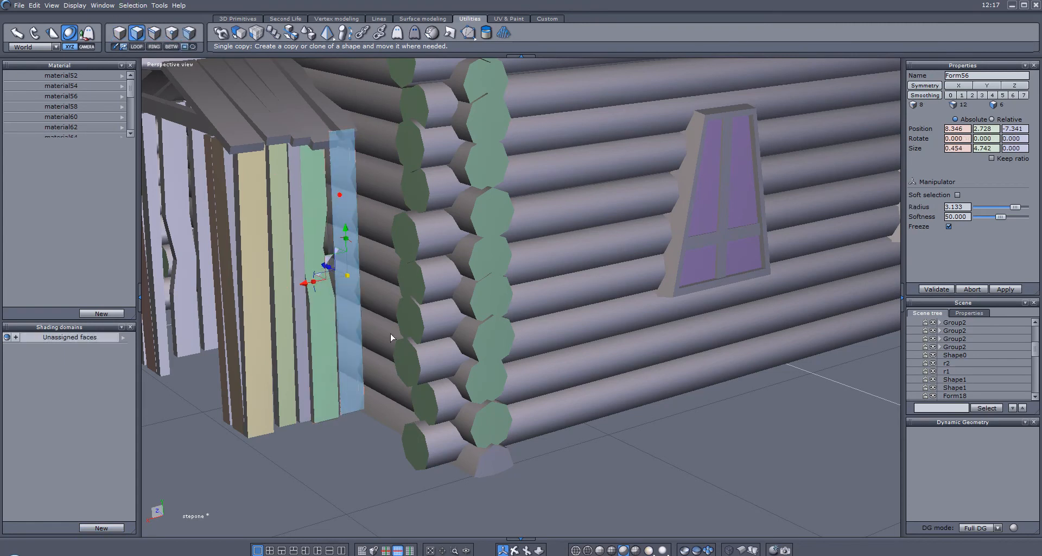
left_click(110, 527)
left_click(353, 223)
key("Escape")
- Select all the wall planks on both sides of the plank porch and group them
right_click_drag(234, 223, 519, 264)
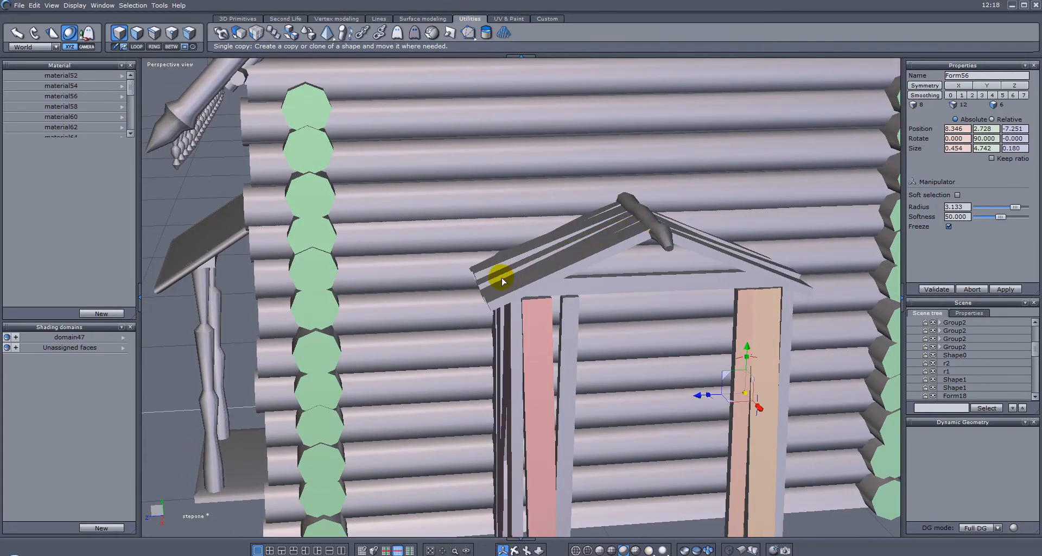
right_click_drag(664, 247, 470, 195)
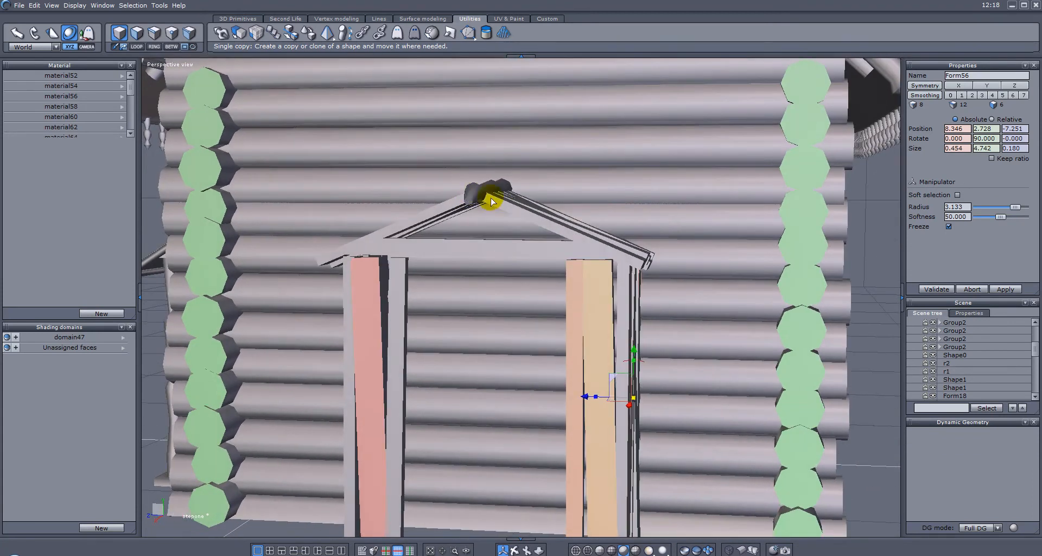
right_click_drag(612, 251, 493, 246)
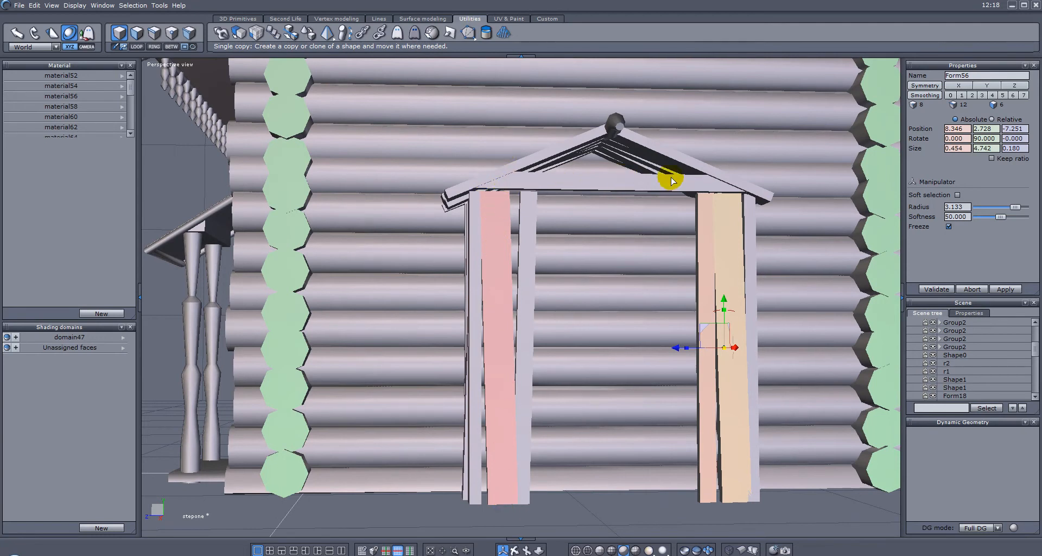
left_click(582, 186)
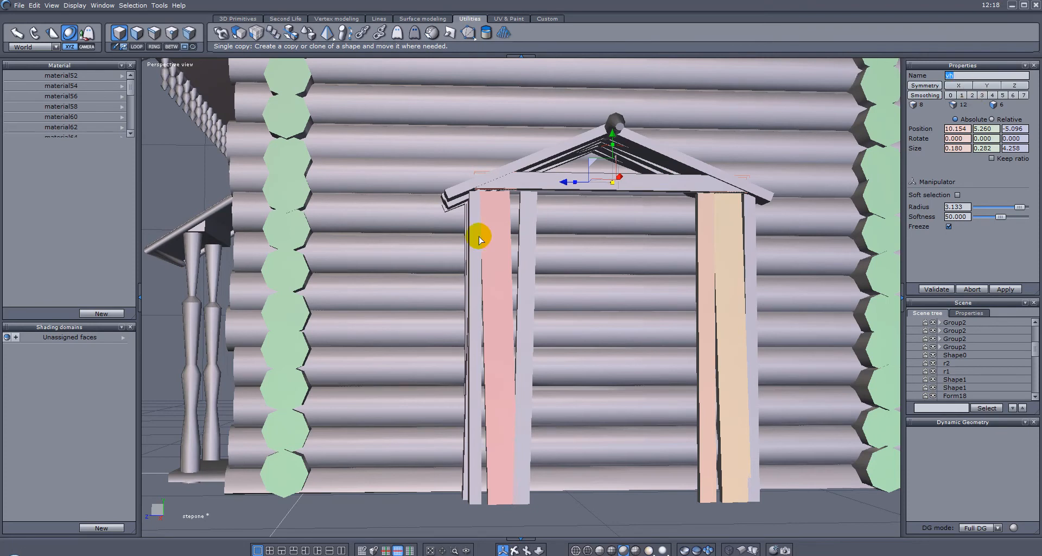
right_click_drag(467, 341, 568, 366)
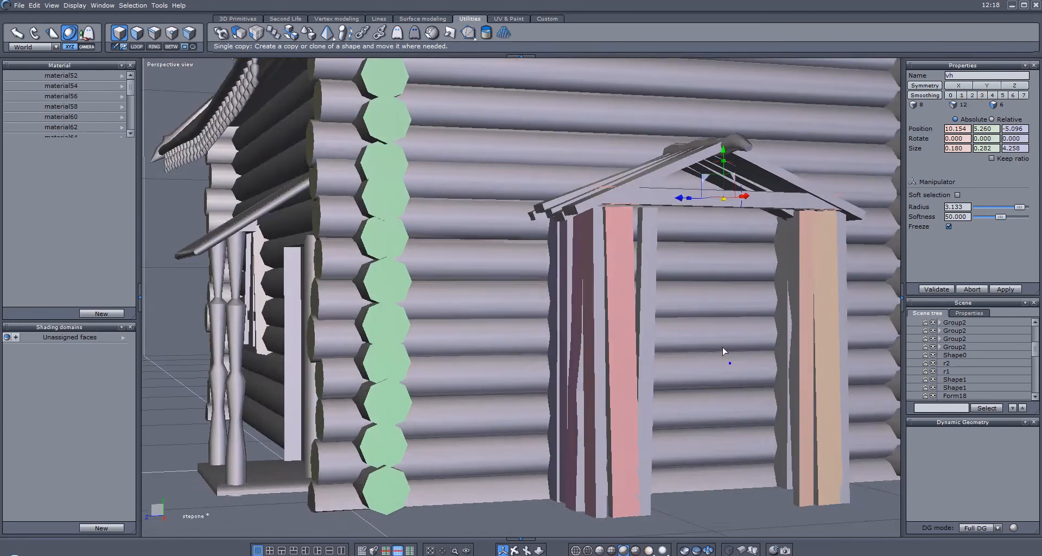
right_click_drag(728, 362, 758, 347)
left_click_drag(547, 186, 616, 218)
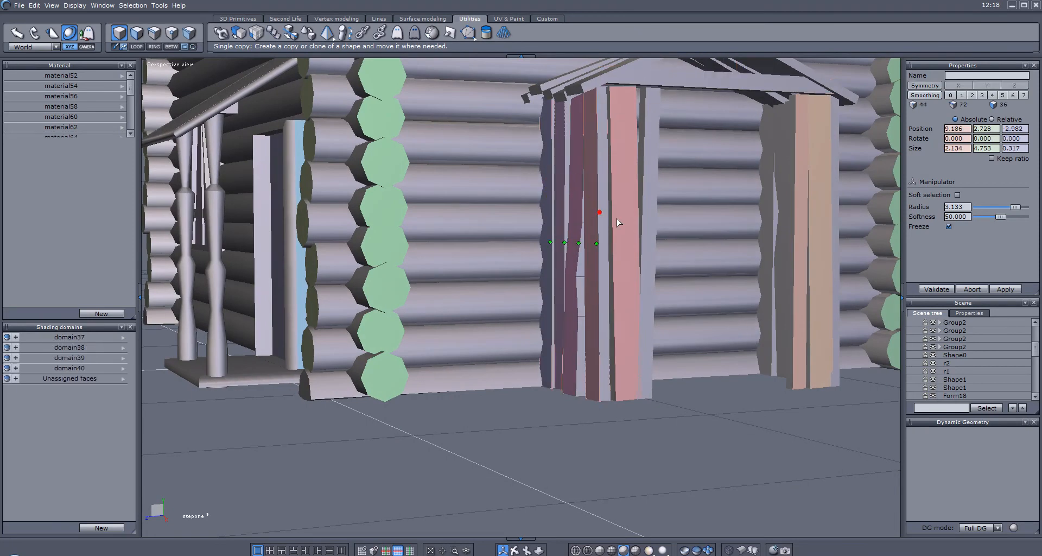
mouse_move(769, 262)
left_mouse_down()
mouse_move(798, 263)
mouse_move(799, 272)
left_mouse_up()
left_click(836, 276)
right_click_drag(835, 277, 482, 302)
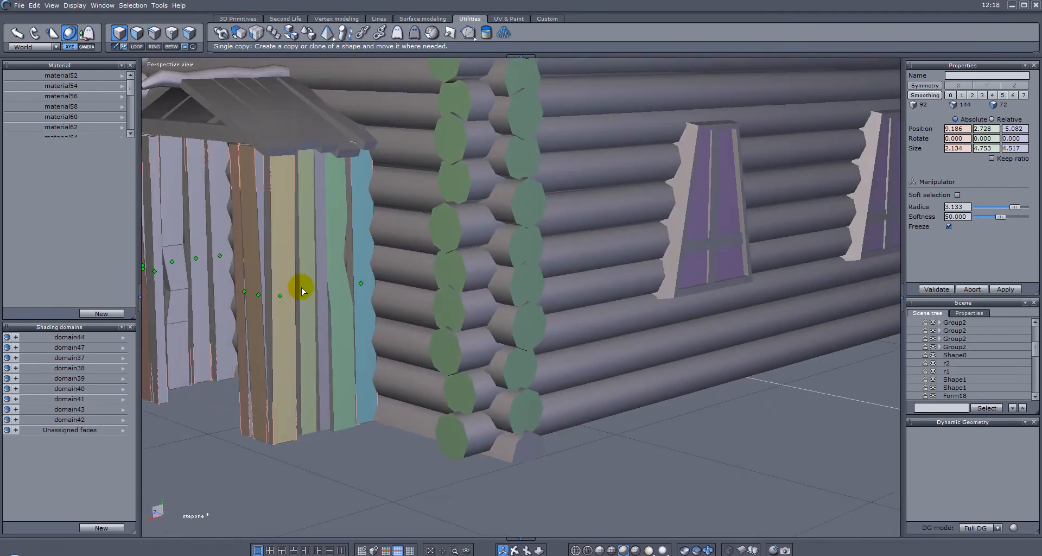
left_click_drag(325, 292, 341, 294)
left_click(326, 303)
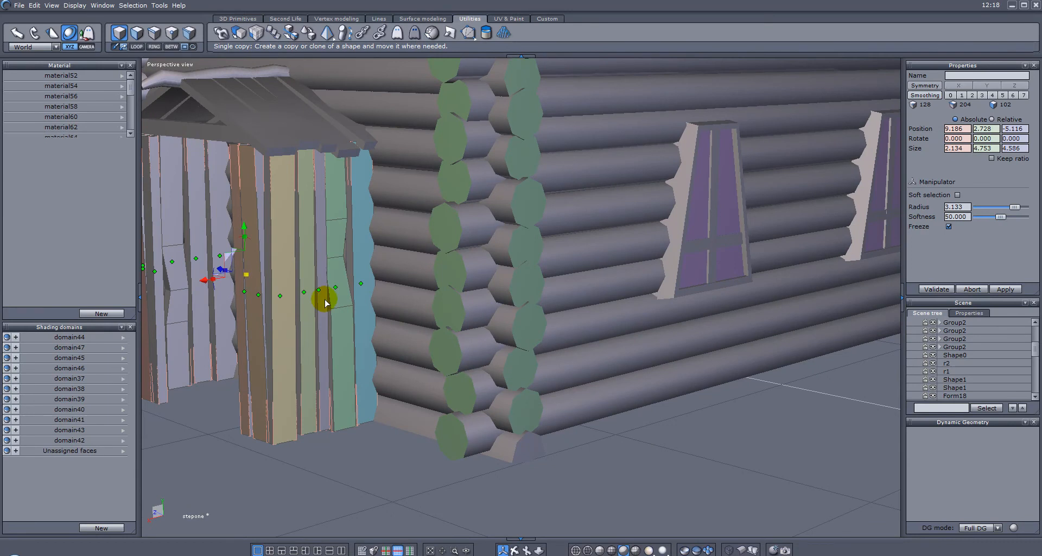
key("ctrl+g")
- Create a new shading domain from the front faces of the two foremost sloping boards of the plank porch's roof
right_click_drag(179, 295, 500, 283)
right_click_drag(860, 326, 542, 309)
left_click(542, 309)
left_click(583, 360)
right_click_drag(584, 360, 555, 313)
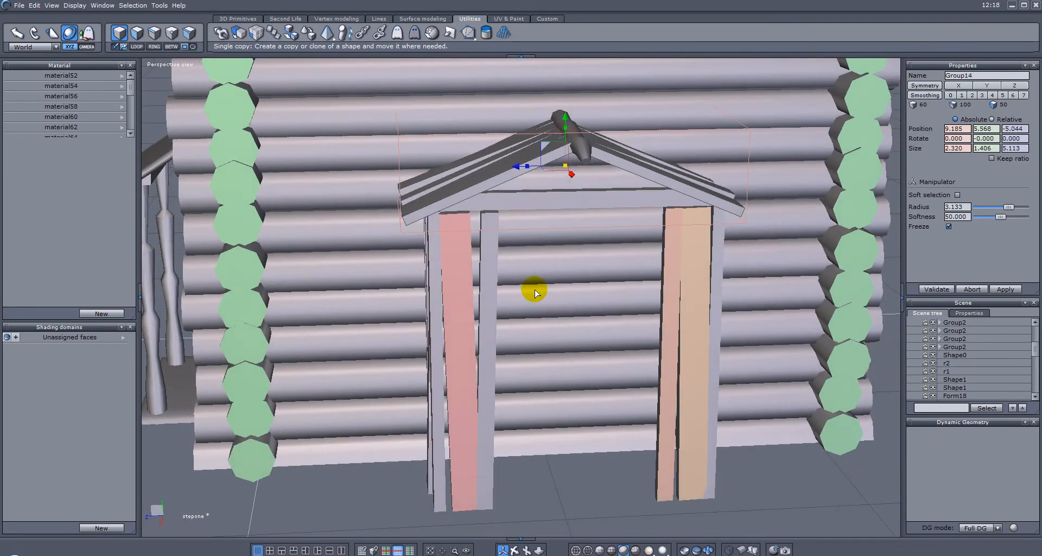
left_click(136, 32)
left_click(481, 175)
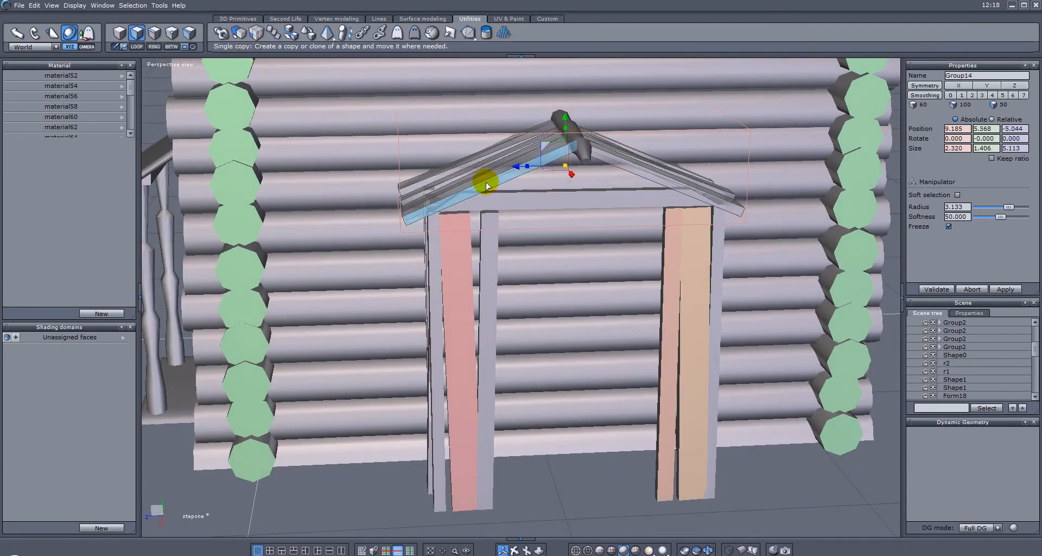
left_click(616, 164, "shift")
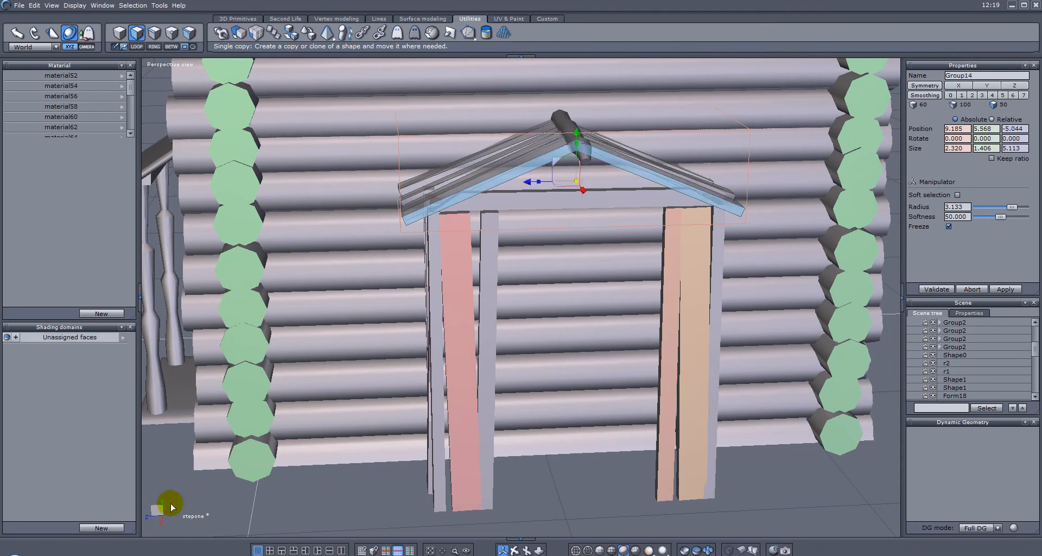
left_click(101, 527)
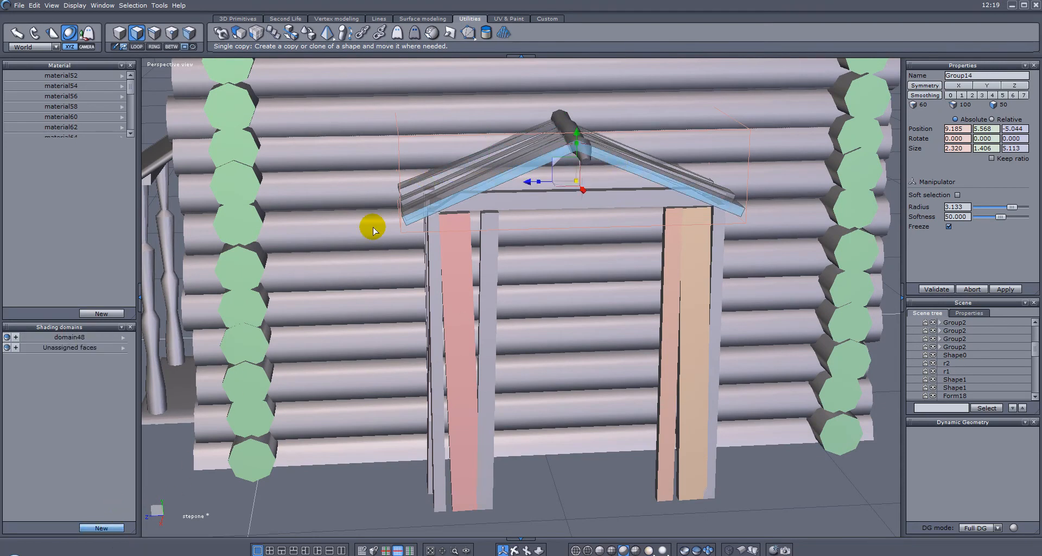
left_click(478, 191)
left_click(416, 273)
- Group the two carved posts that support the canopy over the house door
middle_click_drag(415, 266, 694, 243)
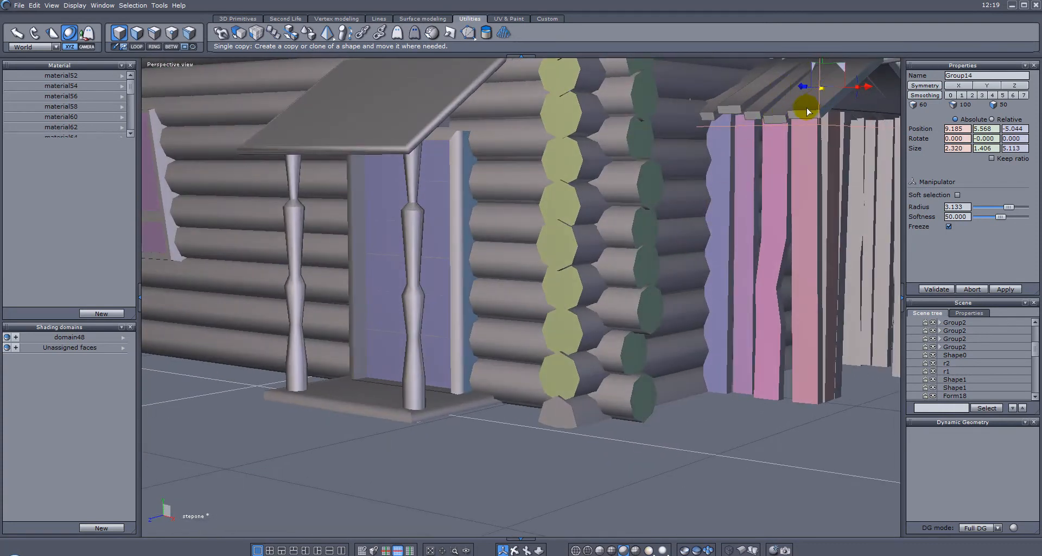
middle_click_drag(809, 142, 714, 307)
left_click(715, 307)
left_click(804, 306, "shift")
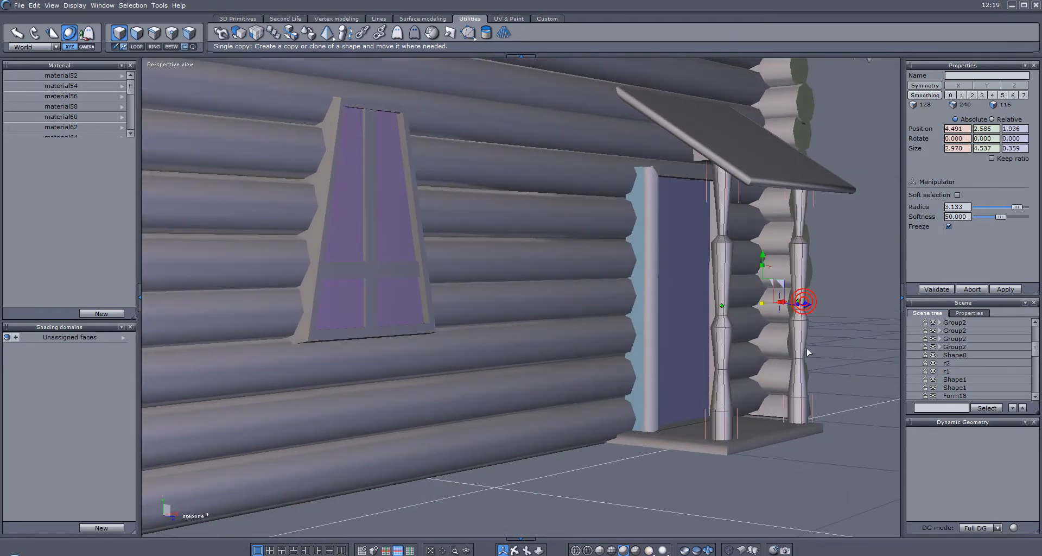
middle_click_drag(670, 337, 511, 337)
right_click_drag(511, 337, 601, 303)
mouse_move(601, 304)
middle_mouse_down()
mouse_move(633, 323)
mouse_move(646, 311)
middle_mouse_up()
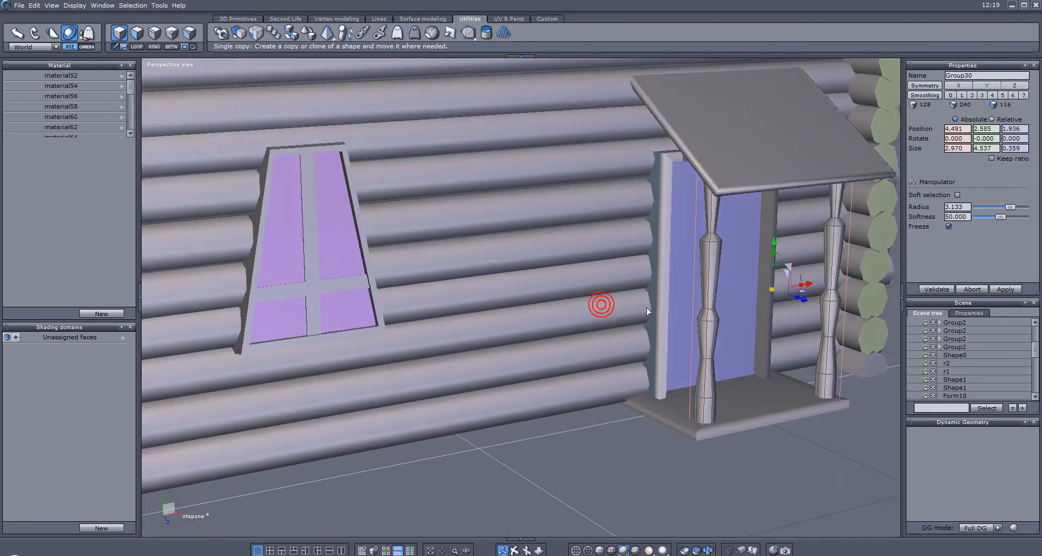
- Group the crossing bars of the window beside the door, and group those of the end-wall window separately
left_click(665, 231)
middle_click_drag(562, 296, 824, 170)
middle_click_drag(799, 209, 521, 204)
left_click(557, 252)
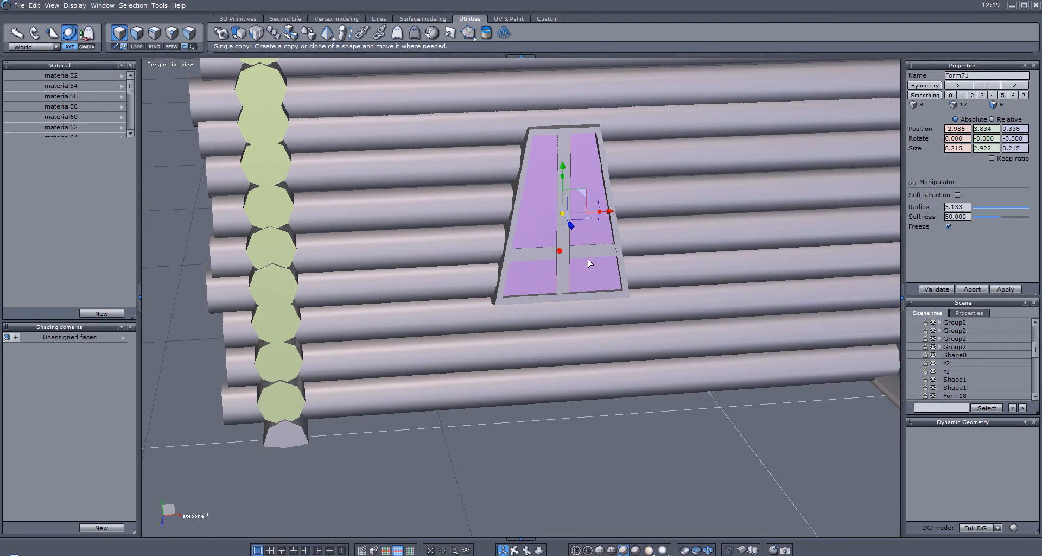
left_click(583, 256, "shift")
key("ctrl+g")
middle_click_drag(347, 256, 541, 241)
left_click(541, 241)
left_click(548, 202, "shift")
key("ctrl+g")
- Group the crossing bars of each of the two windows on the back wall, one group per window
middle_click_drag(394, 263, 534, 216)
left_click(502, 210, "shift")
key("ctrl+g")
middle_click_drag(592, 255, 442, 219)
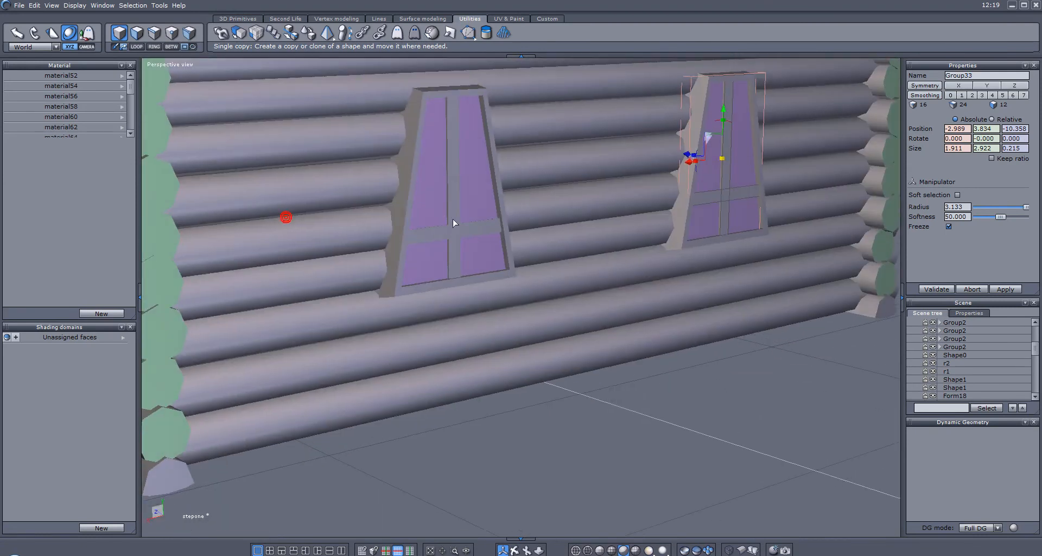
left_click(426, 235)
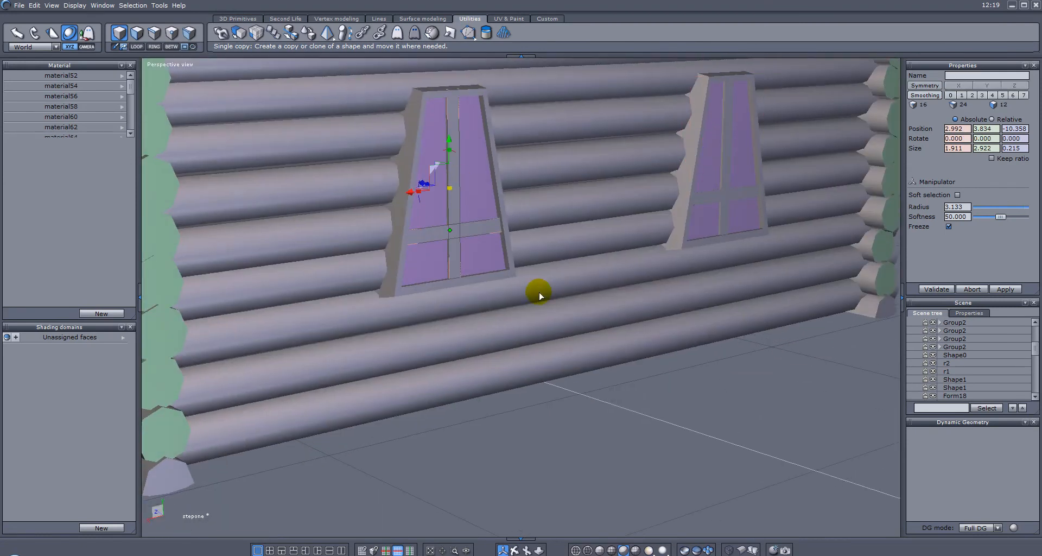
middle_click_drag(501, 238, 417, 186)
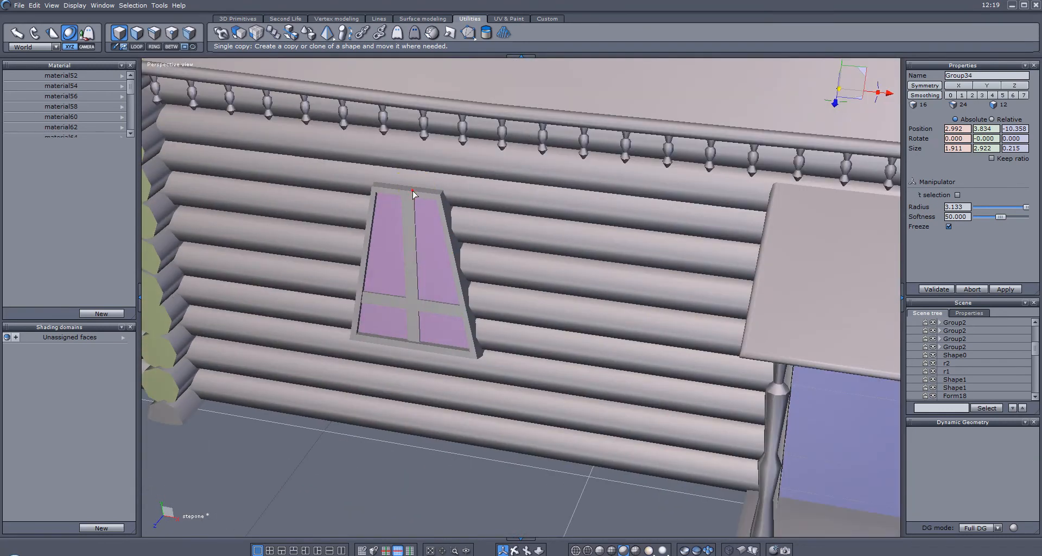
- Select the outer frames of all four trapezoidal wall windows and group them
left_click(412, 194)
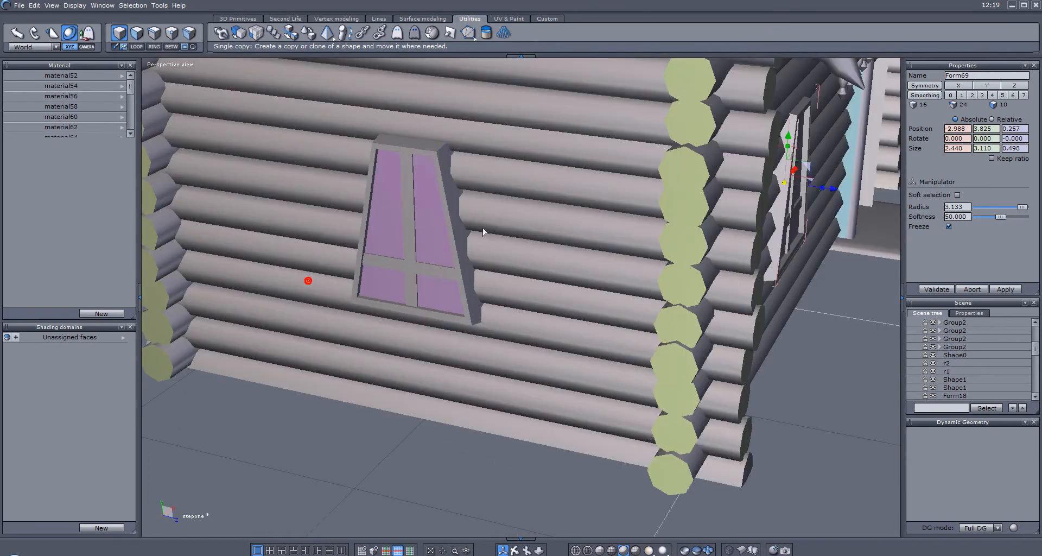
left_click(418, 140)
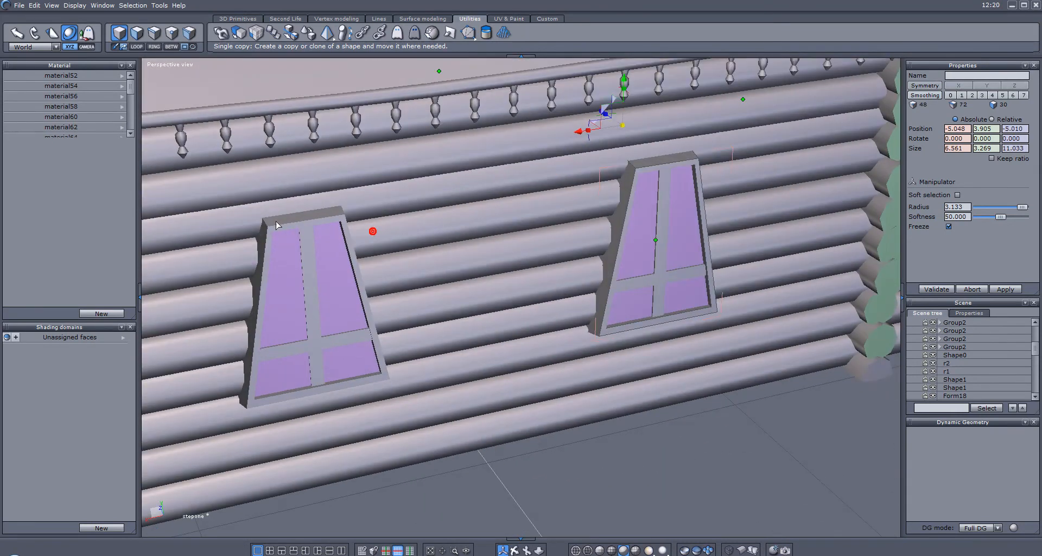
left_click(286, 222)
middle_click_drag(503, 318, 443, 305)
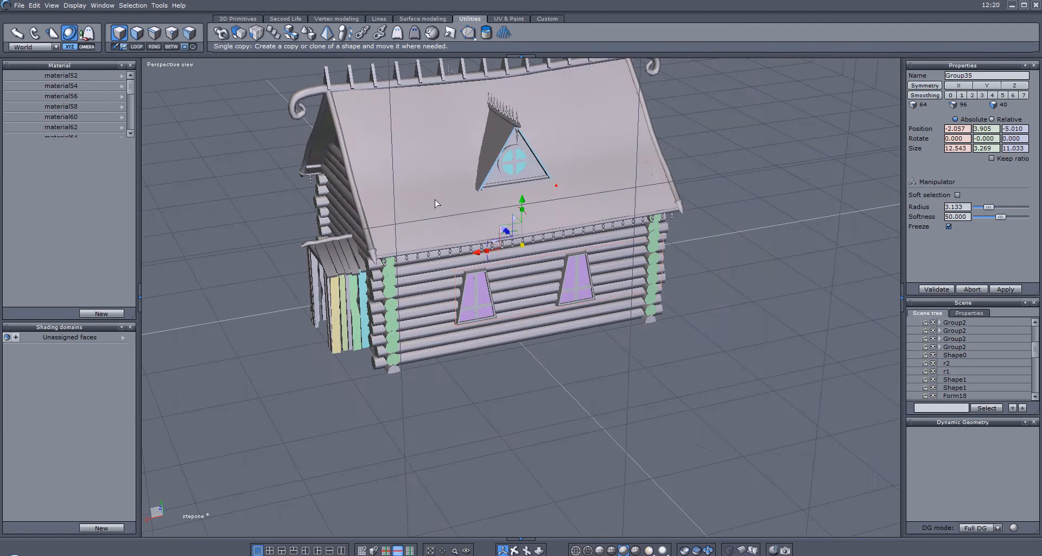
- Select the round window frames of both roof dormers and both gables and group them
right_click_drag(437, 203, 481, 183)
scroll(482, 184, "up", 5)
middle_click_drag(525, 121, 527, 225)
left_click(512, 243)
mouse_move(709, 232)
right_mouse_down()
mouse_move(465, 284)
mouse_move(704, 239)
right_mouse_up()
scroll(474, 217, "up", 3)
left_click(473, 211, "shift")
right_click_drag(699, 179, 348, 225)
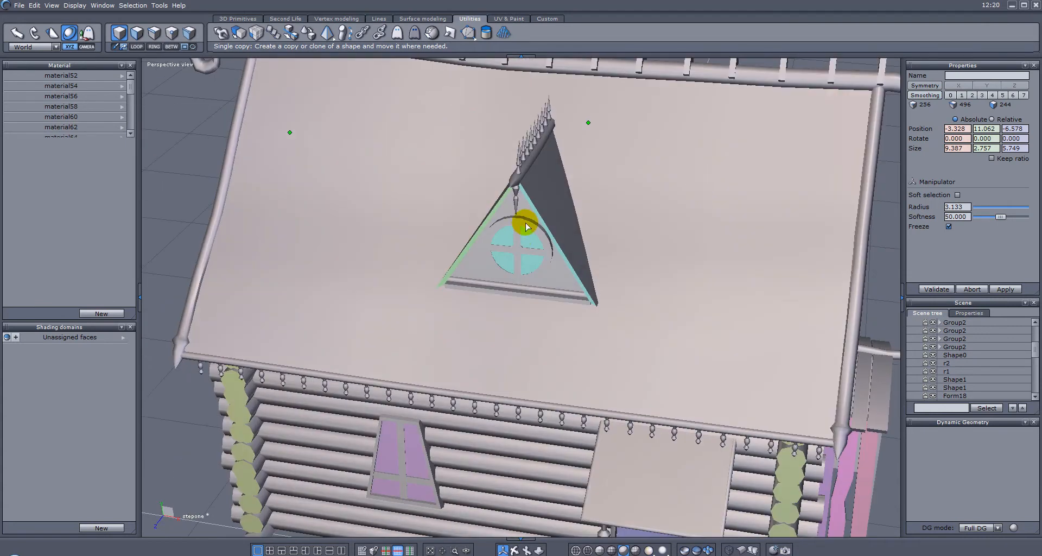
right_click_drag(729, 244, 363, 182)
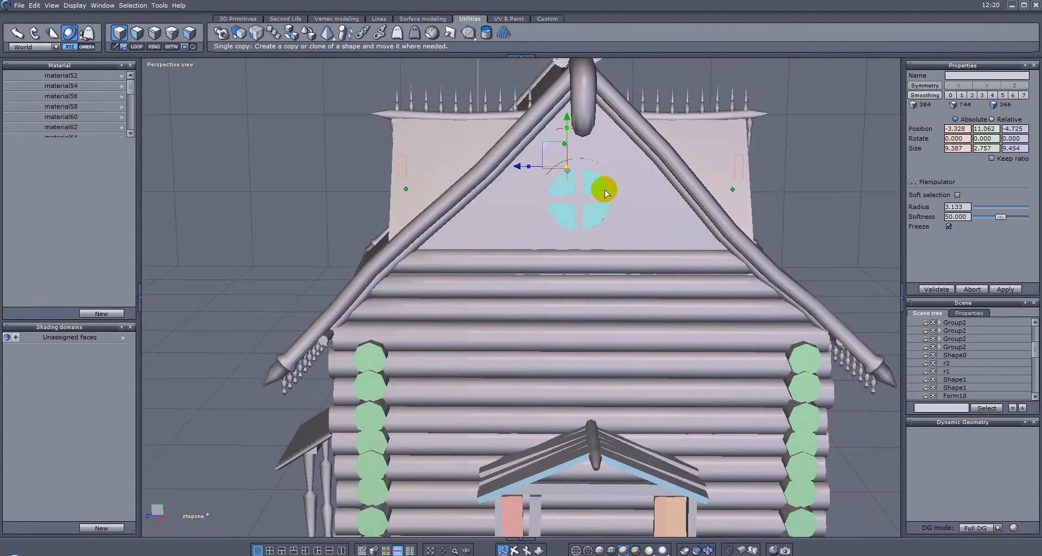
left_click(588, 163, "shift")
key("ctrl+g")
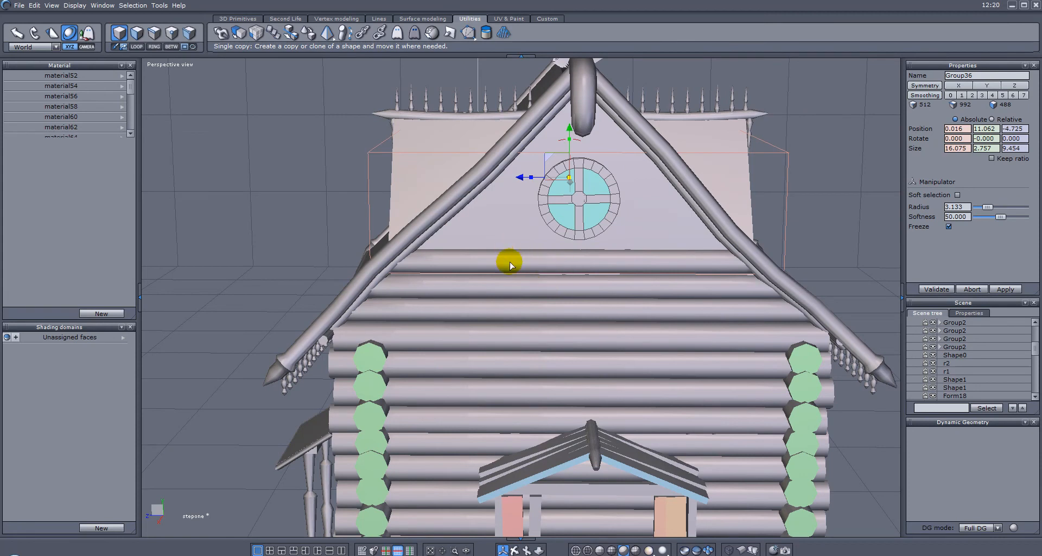
- Select the front faces of the cross bars in all four round windows and create new shading domains from them
mouse_move(373, 224)
right_mouse_down()
mouse_move(692, 242)
mouse_move(596, 217)
mouse_move(700, 214)
mouse_move(483, 218)
mouse_move(477, 197)
mouse_move(535, 217)
mouse_move(624, 196)
mouse_move(554, 187)
mouse_move(562, 158)
mouse_move(549, 177)
right_mouse_up()
scroll(529, 179, "up", 3)
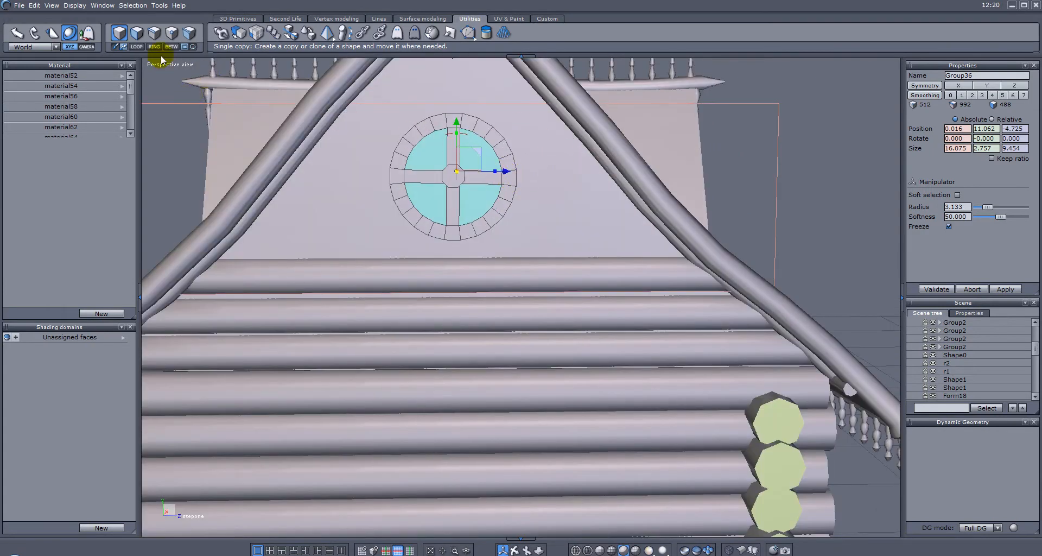
left_click(136, 34)
left_click(455, 177)
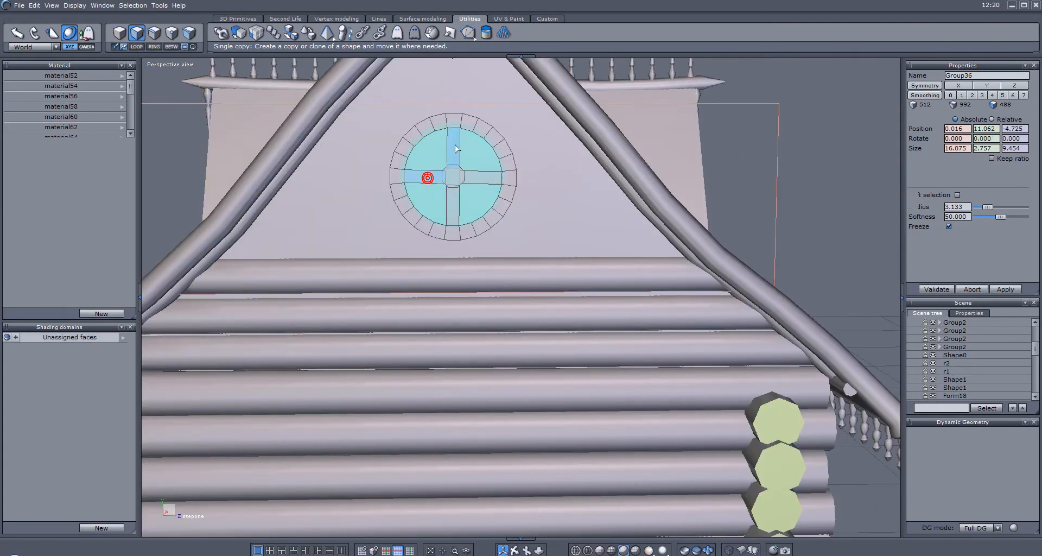
left_click(482, 177)
right_click_drag(249, 196, 683, 195)
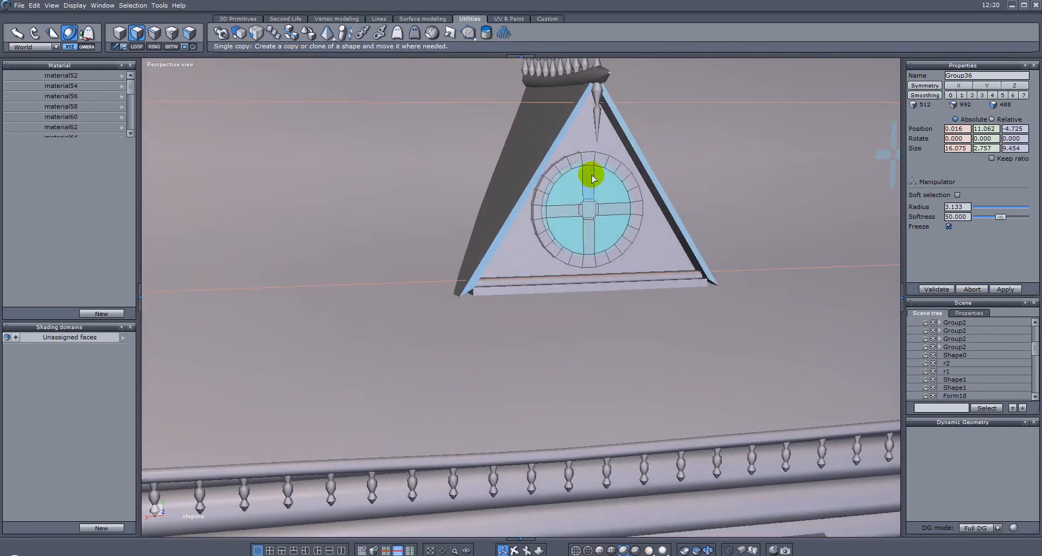
left_click(623, 208, "shift")
right_click_drag(301, 244, 662, 240)
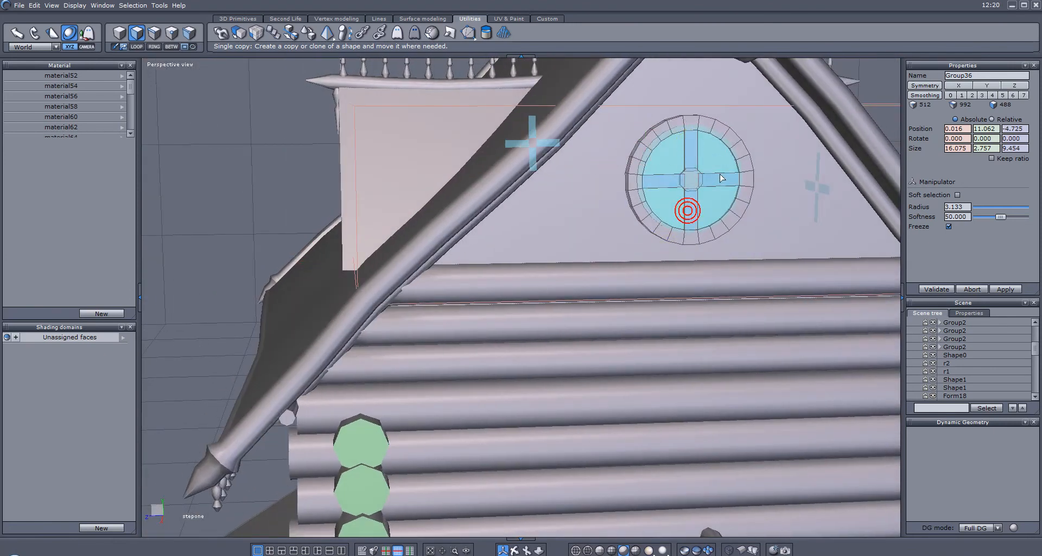
right_click_drag(346, 219, 714, 216)
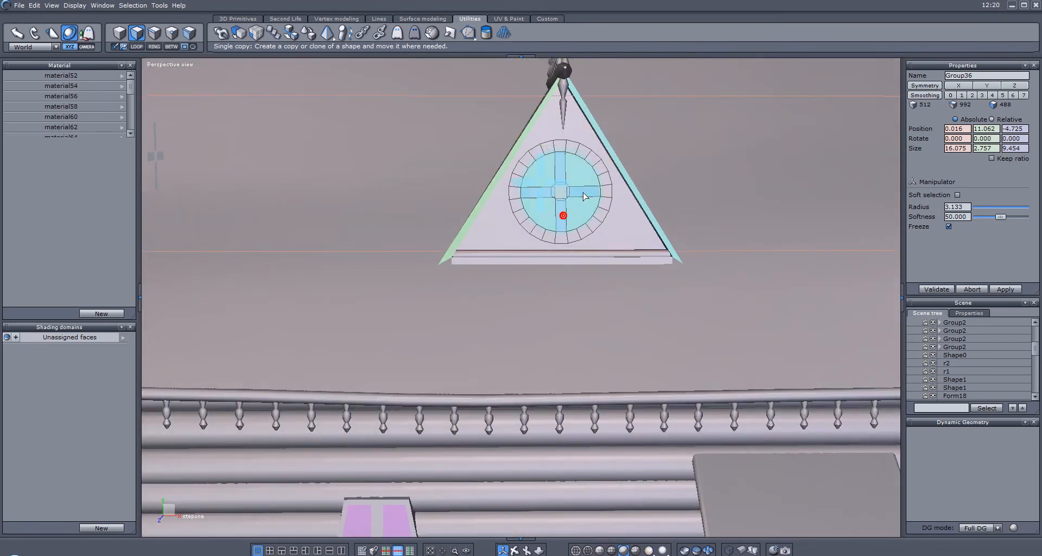
left_click(100, 526)
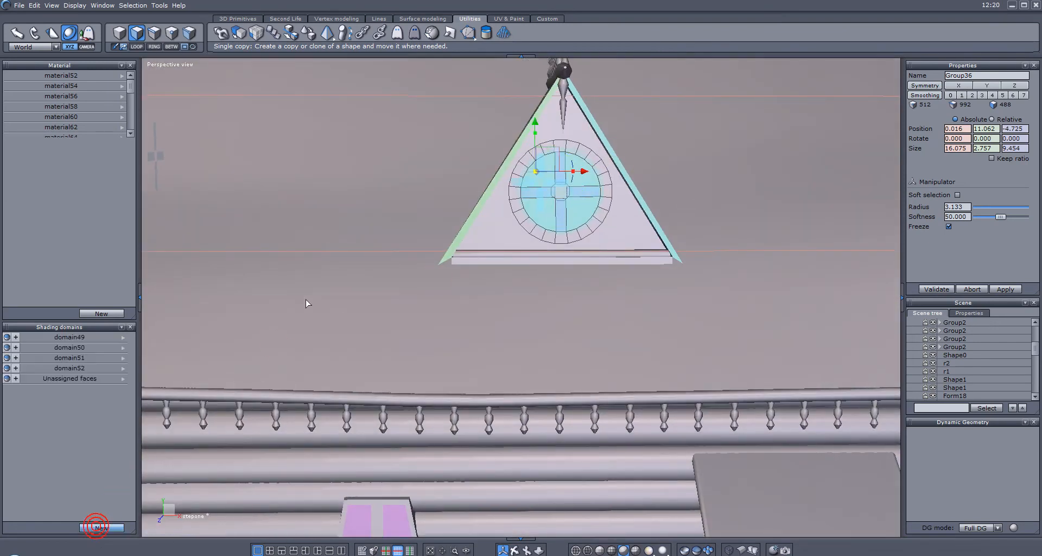
- Select the centre faces where the bars cross in the round windows and create new shading domains from them
right_click_drag(314, 275, 297, 306)
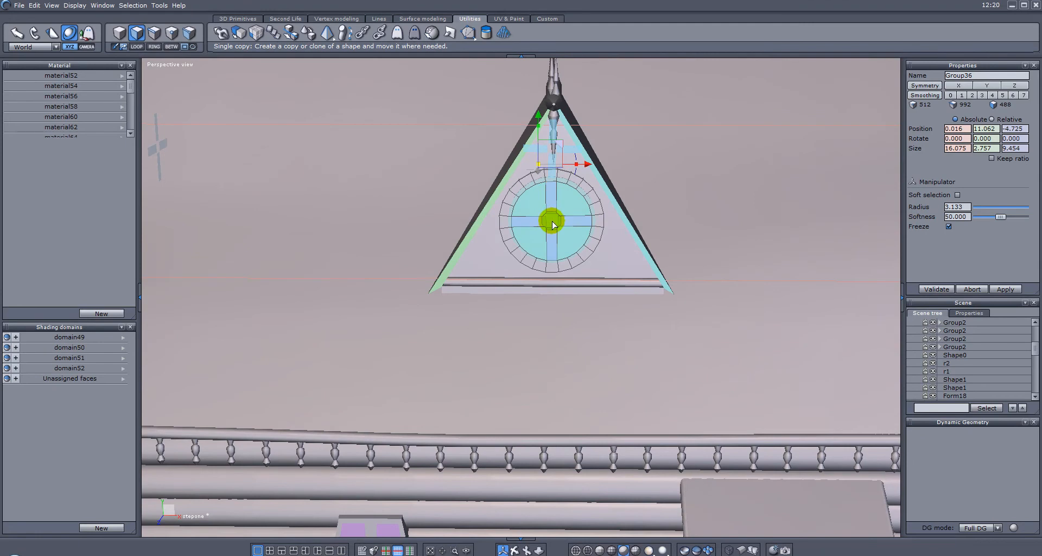
left_click(332, 286)
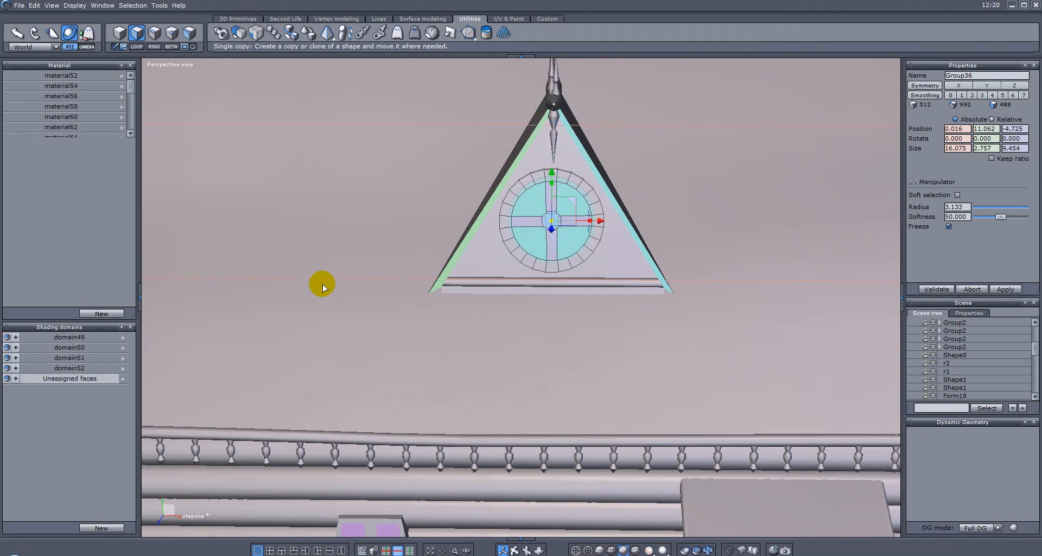
right_click_drag(277, 282, 709, 277)
right_click_drag(282, 263, 694, 255)
right_click_drag(519, 247, 716, 195)
left_click(719, 175)
mouse_move(367, 257)
right_mouse_down()
mouse_move(627, 260)
mouse_move(685, 316)
mouse_move(685, 378)
mouse_move(649, 345)
mouse_move(377, 310)
mouse_move(275, 275)
right_mouse_up()
- Group matching parts of the two roof dormers, including the small pendants hanging under their ridge ends
key("F4")
scroll(624, 313, "down", 3)
left_click(488, 235)
left_click(655, 225, "shift")
key("ctrl+g")
mouse_move(521, 284)
right_mouse_down()
mouse_move(543, 271)
mouse_move(597, 284)
mouse_move(480, 253)
mouse_move(609, 260)
mouse_move(756, 233)
right_mouse_up()
left_click(607, 278)
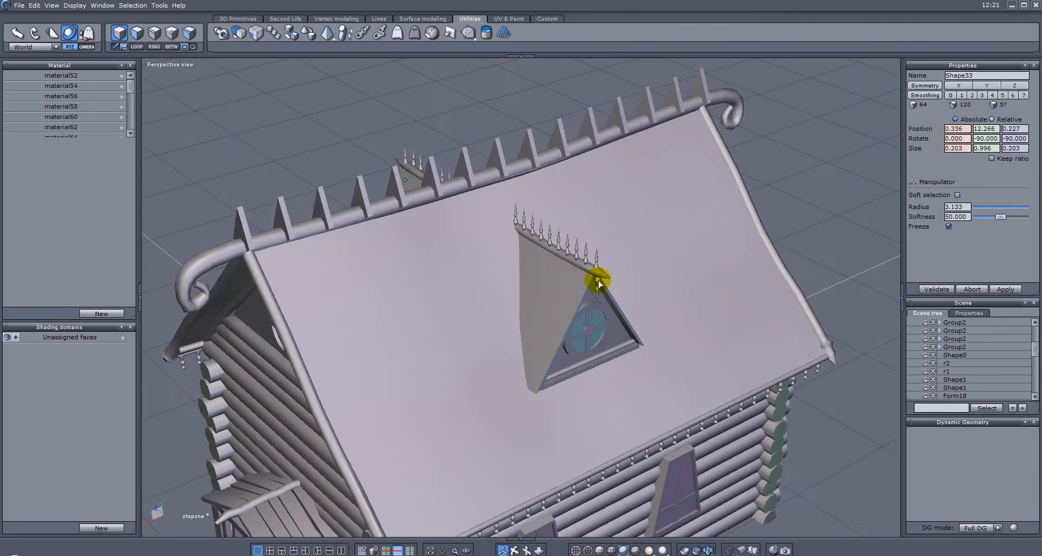
left_click(658, 302)
left_click(691, 260)
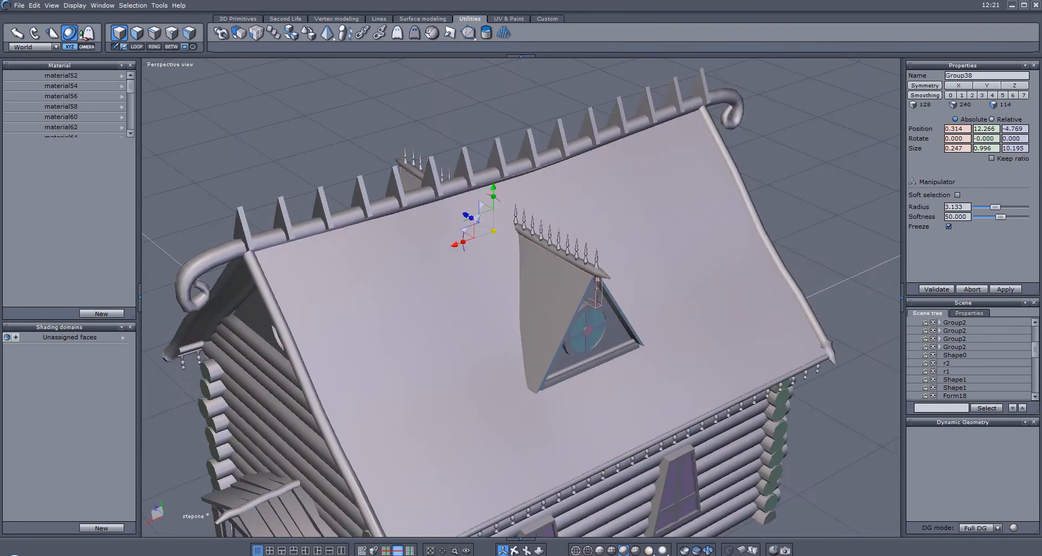
- Create a new shading domain from the outer face of the triangular gable panel above the plank porch
right_click_drag(483, 278, 562, 227)
left_click(562, 226)
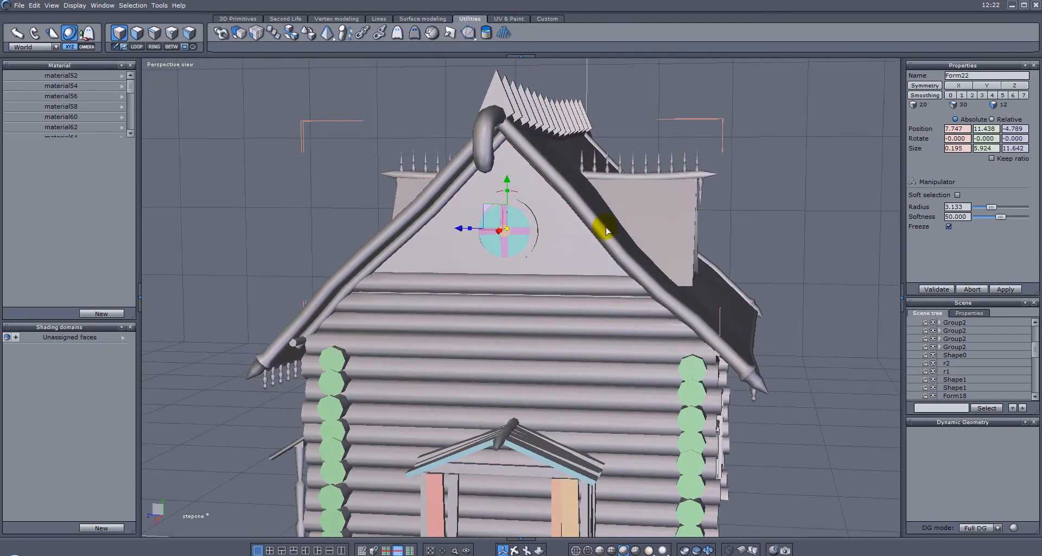
left_click(139, 35)
left_click(565, 248)
mouse_move(704, 133)
right_mouse_down()
mouse_move(488, 170)
mouse_move(157, 152)
mouse_move(577, 155)
mouse_move(286, 430)
right_mouse_up()
left_click(112, 528)
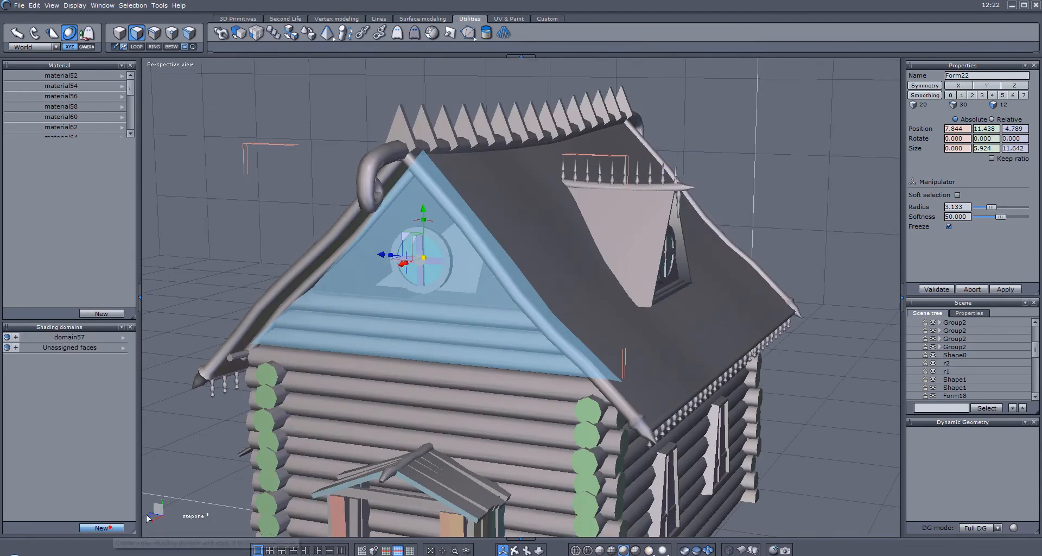
- Create a new shading domain from the outer face of the gable panel at the opposite end of the house
right_click_drag(631, 153, 233, 167)
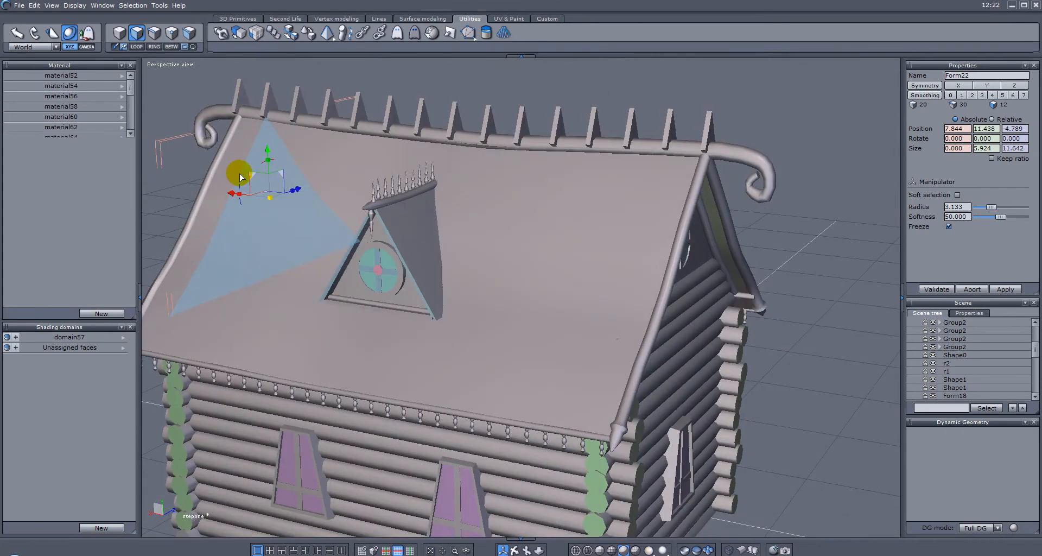
key("Escape")
right_click_drag(723, 273, 629, 273)
left_click(629, 272)
left_click(134, 34)
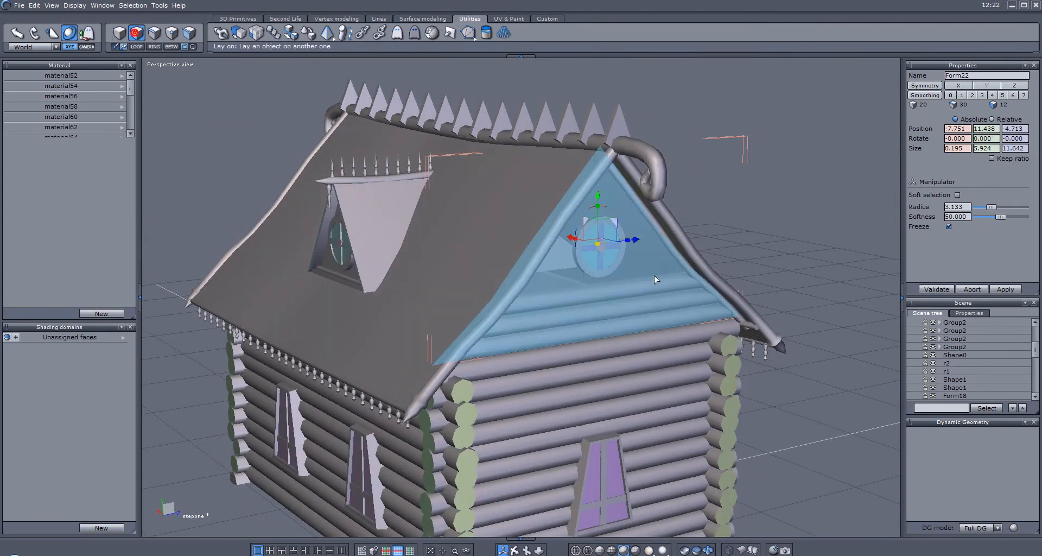
left_click(622, 281)
left_click(107, 530)
- Select the triangular gable panels at both ends of the house and group them
right_click_drag(728, 312, 730, 311)
mouse_move(575, 294)
right_mouse_down()
mouse_move(342, 277)
mouse_move(560, 287)
right_mouse_up()
left_click(430, 247, "shift")
left_click(665, 291, "shift")
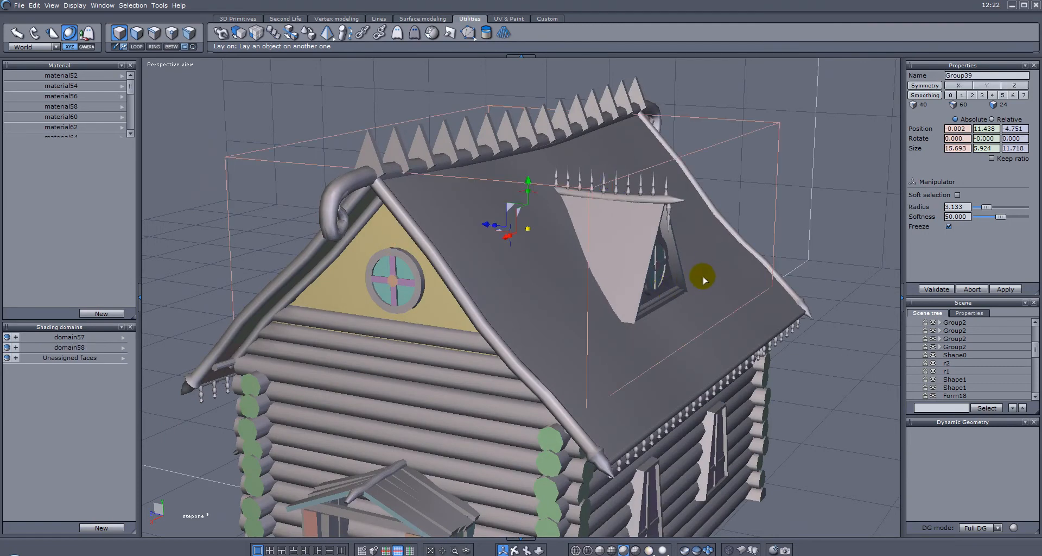
- Select the two sloping roof edge poles on the side with the door canopy and group them
right_click_drag(644, 309, 577, 320)
right_click(582, 313)
right_click_drag(368, 303, 325, 312)
left_click(271, 228)
right_click_drag(497, 237, 709, 217)
left_click(600, 142)
left_click(308, 240)
left_click(617, 194)
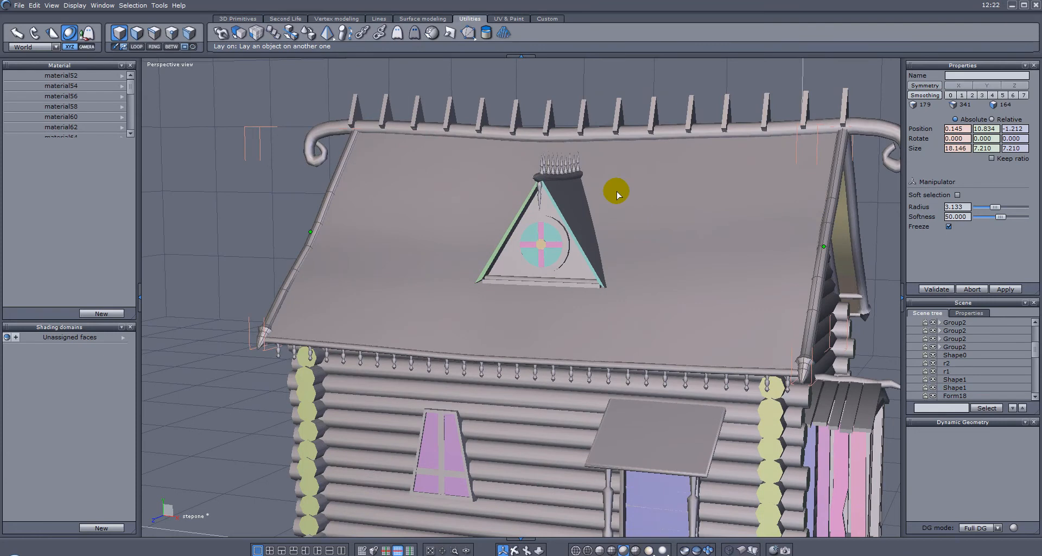
- Group the two sloping roof edge poles on the back side of the roof and clear the selection
right_click_drag(703, 182, 318, 310)
left_click(366, 313)
left_click(742, 216, "shift")
right_click_drag(654, 288, 517, 324)
right_click_drag(307, 312, 603, 261)
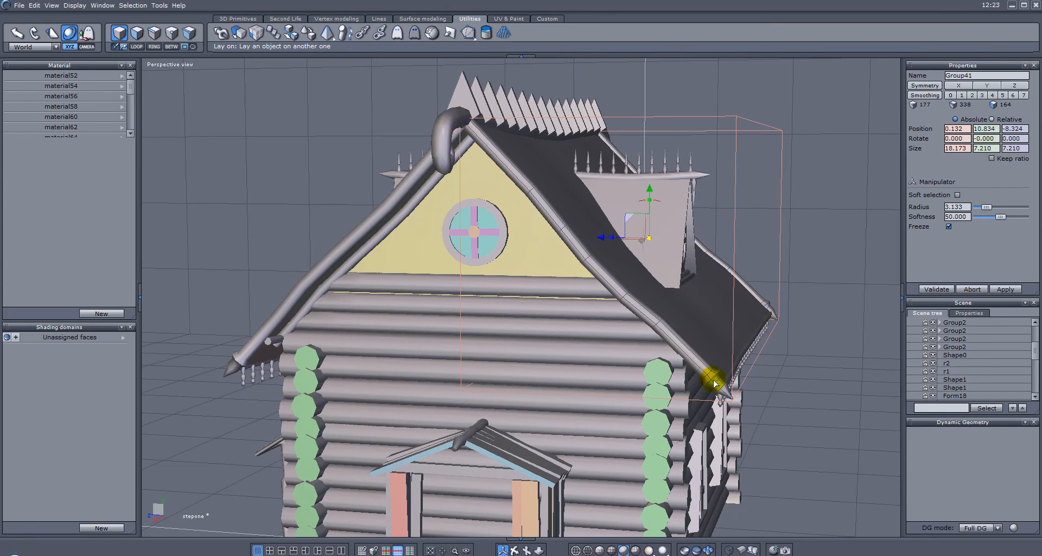
right_click_drag(771, 323, 483, 278)
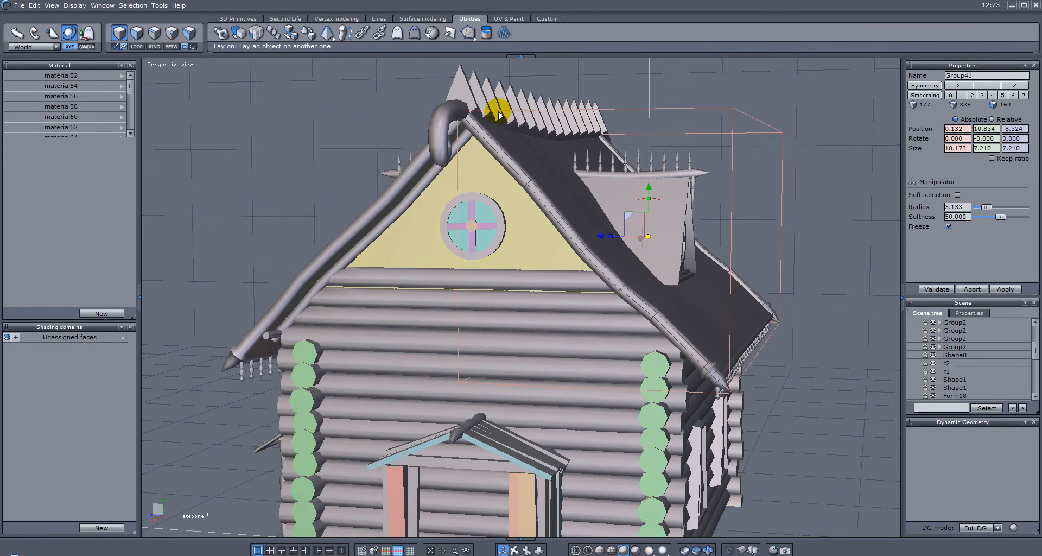
right_click_drag(353, 167, 429, 167)
key("Escape")
- Rename the door canopy slab roofcover, the border around it border1, and the base plate beneath the door doorbtm
right_click_drag(616, 200, 363, 237)
left_click(619, 220)
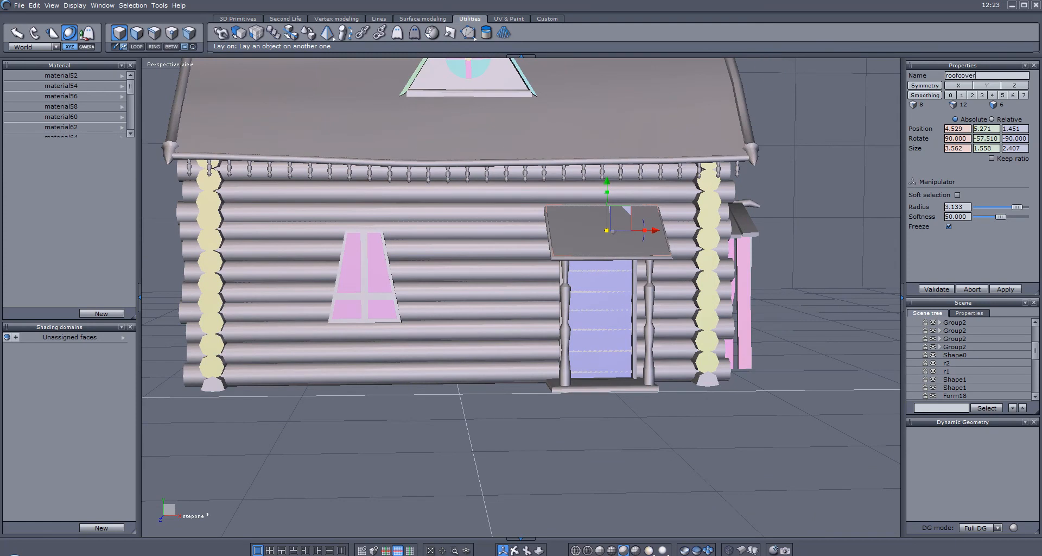
scroll(437, 308, "up", 3)
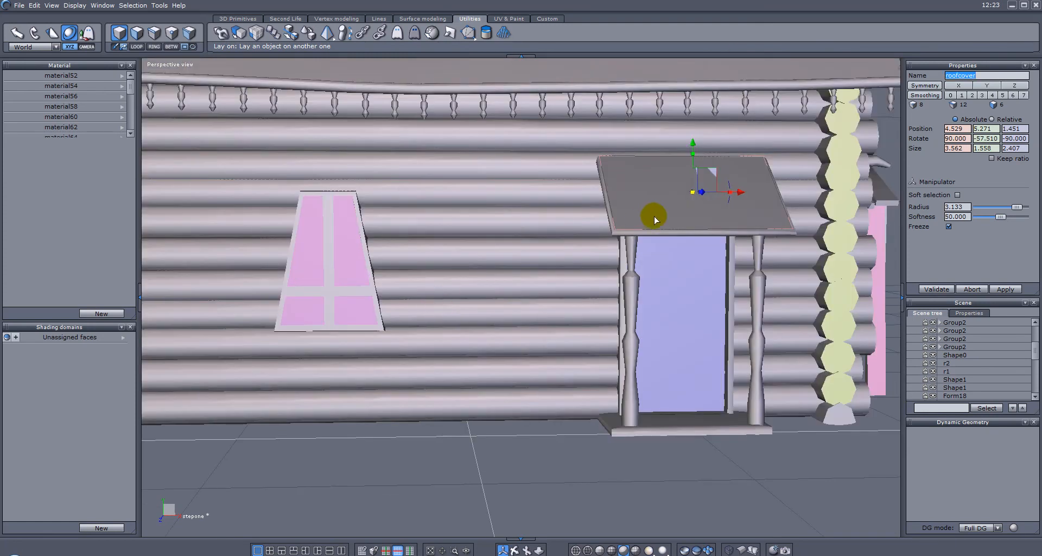
left_click(691, 232)
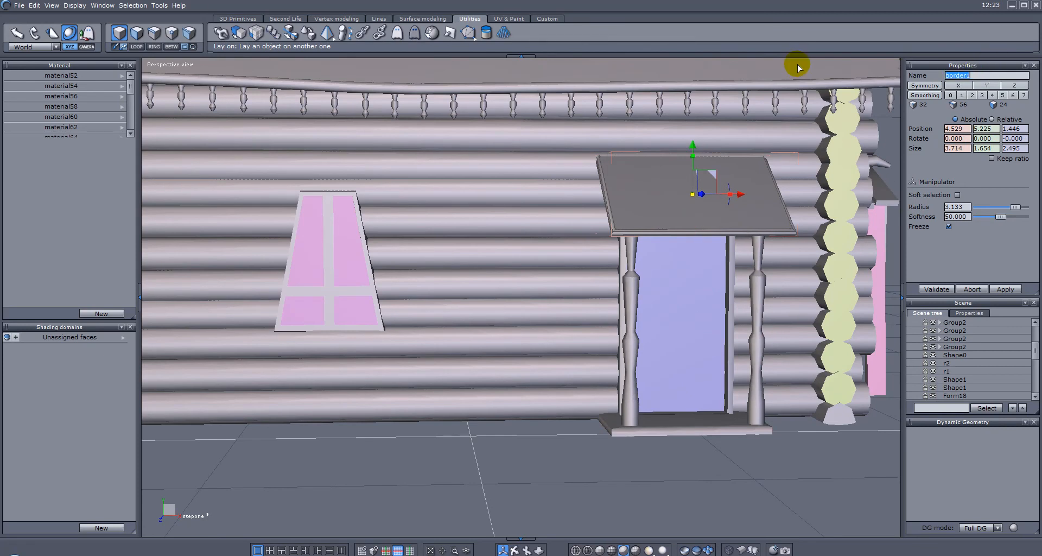
scroll(540, 308, "down", 2)
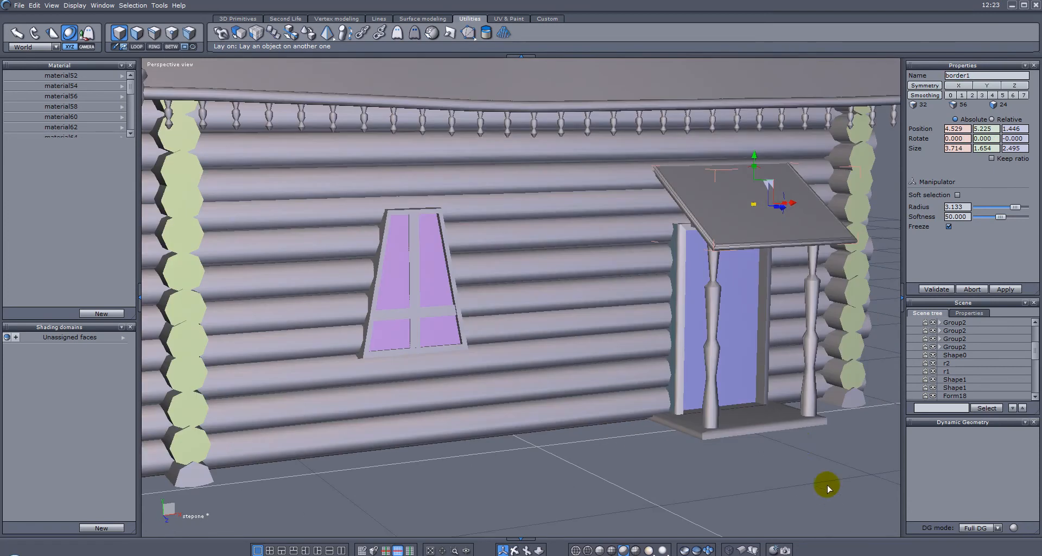
left_click(773, 425)
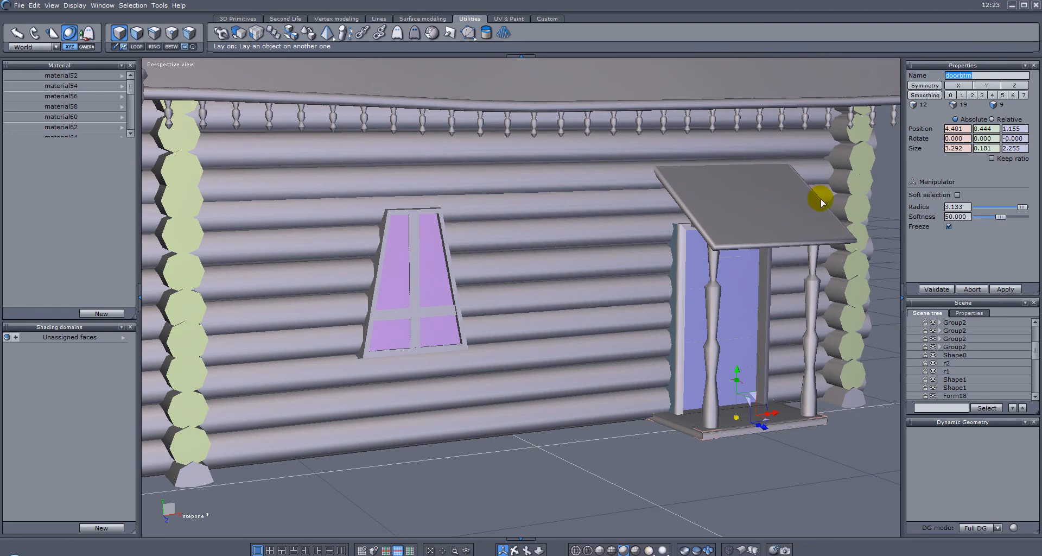
- Examine the horizontal beams running along the eaves on both long sides of the roof
right_click_drag(814, 203, 681, 211)
left_click(707, 136)
right_click_drag(861, 180, 157, 183)
left_click(636, 154)
right_click_drag(262, 152, 535, 167)
left_click(232, 131)
right_click_drag(299, 141, 816, 164)
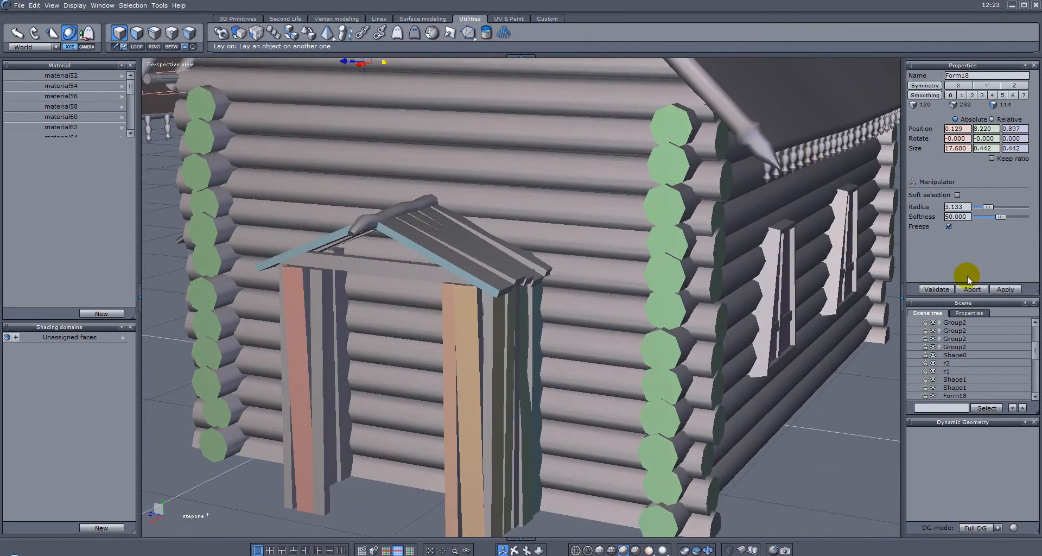
- Identify which log wall each Group2 entry in the scene tree belongs to
left_click(958, 330)
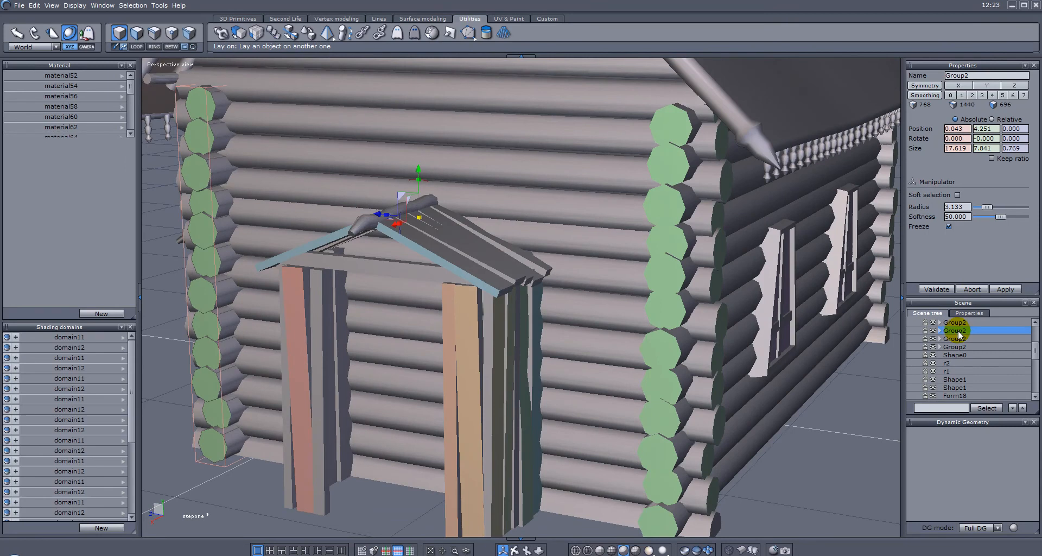
left_click(964, 338)
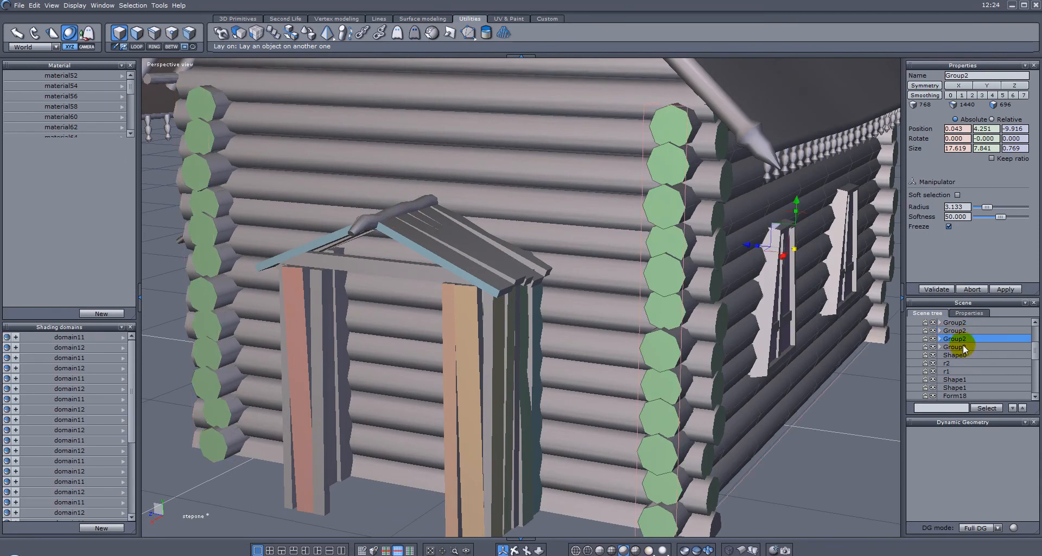
left_click(963, 345)
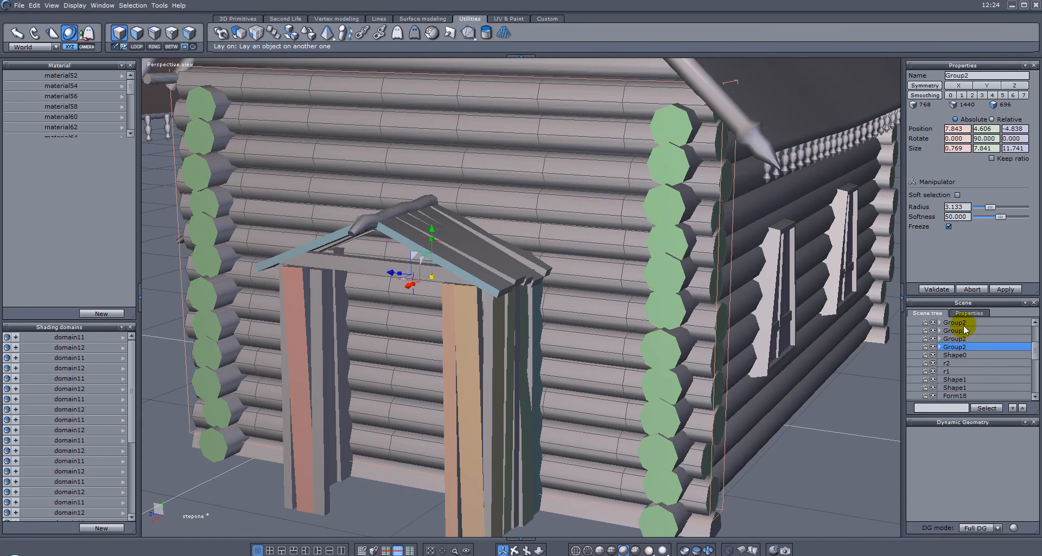
left_click(960, 322)
middle_click_drag(765, 215, 603, 211)
scroll(602, 211, "down", 2)
scroll(602, 211, "down", 2)
middle_click_drag(835, 212, 706, 204)
middle_click_drag(612, 145, 655, 181)
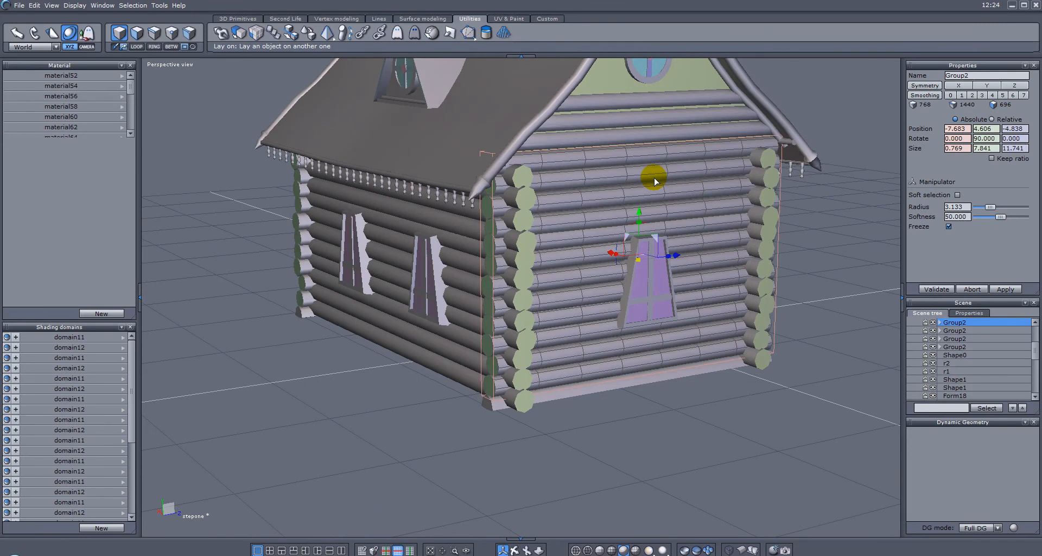
middle_click_drag(714, 83, 627, 131)
- Try to group the short log rows beneath the two gable panels
left_click(622, 125)
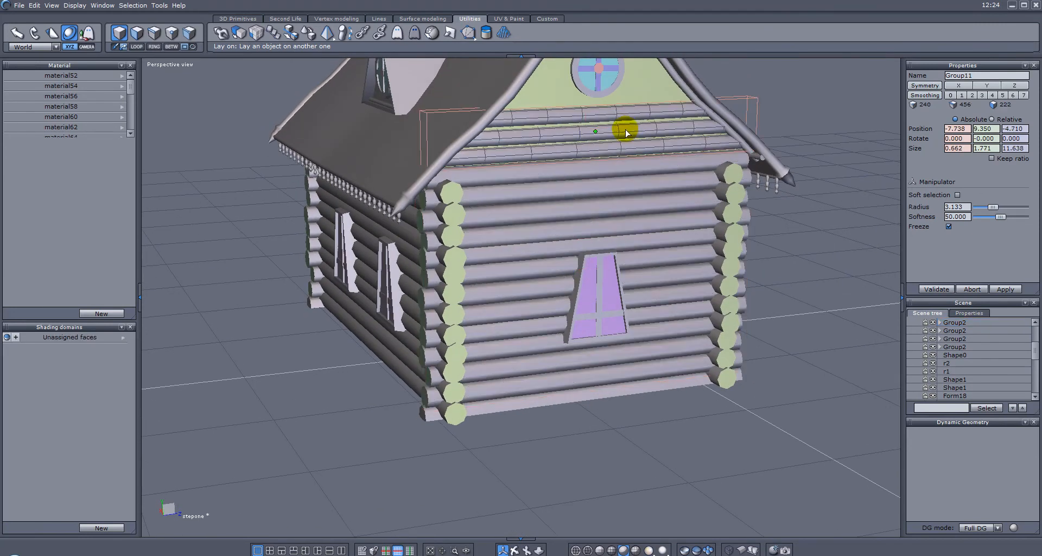
middle_click_drag(421, 157, 874, 140)
left_click(464, 93, "shift")
left_click(452, 81)
left_click(453, 93)
key("ctrl+g")
middle_click_drag(739, 128, 382, 160)
- Shift the log rows under the windowed end's gable to about X -7.768 and group them with the opposite gable's logs
left_click(654, 156)
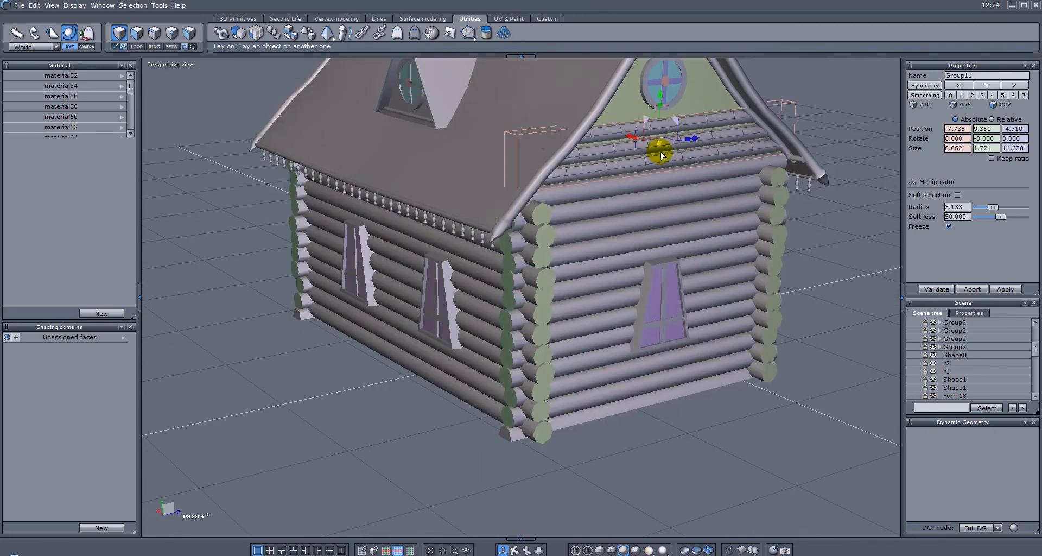
left_click_drag(626, 135, 631, 135)
right_click_drag(608, 138, 781, 148)
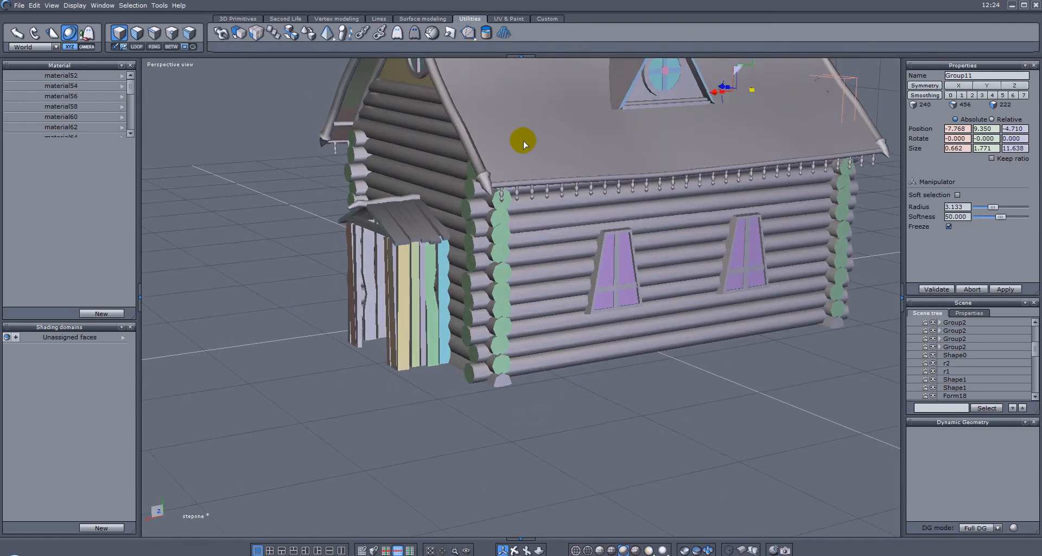
left_click(421, 108, "shift")
right_click_drag(657, 157, 784, 160)
key("ctrl+g")
- Rename the four log wall groups in the scene tree w1, w2, w3 and w4
right_click_drag(443, 164, 656, 175)
left_click(673, 206)
right_click_drag(803, 206, 569, 170)
right_click_drag(859, 179, 643, 186)
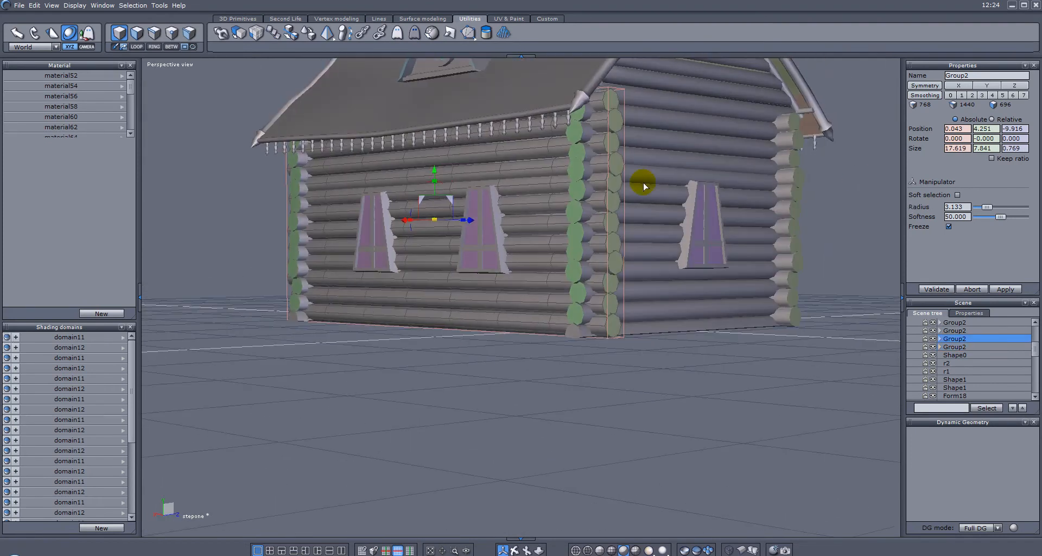
left_click(716, 160)
right_click_drag(716, 160, 570, 223)
left_click(539, 189)
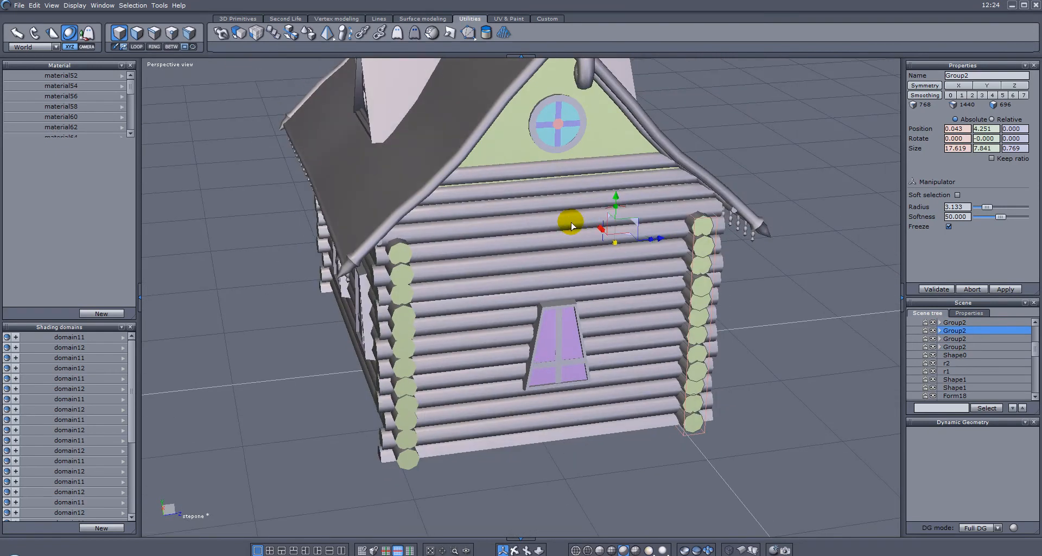
left_click(977, 323)
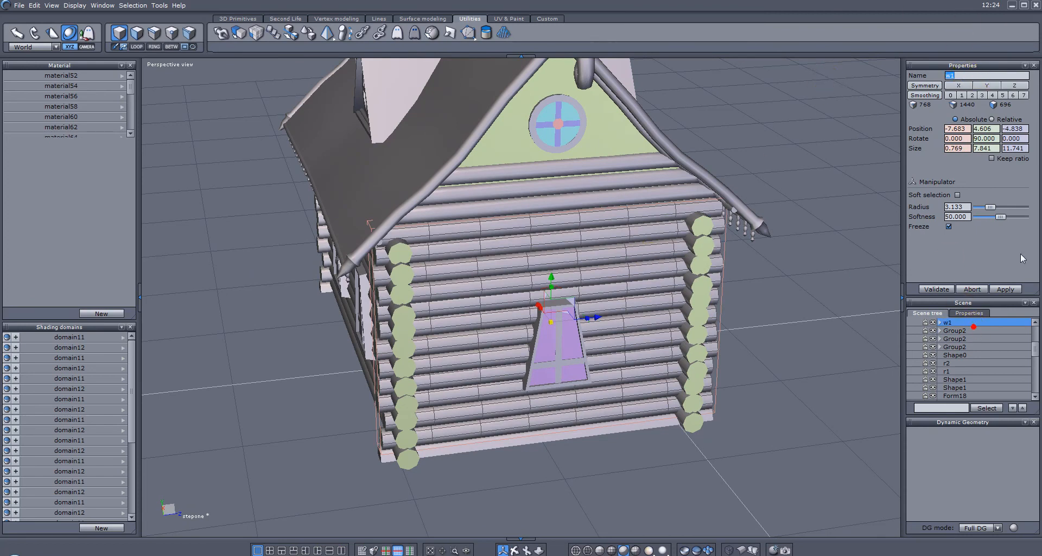
left_click(976, 329)
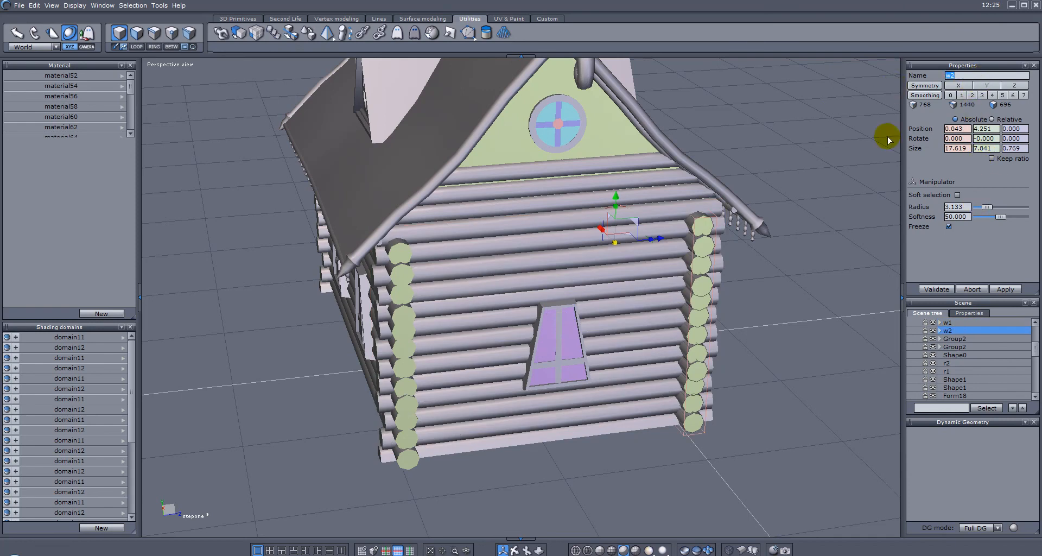
left_click(988, 338)
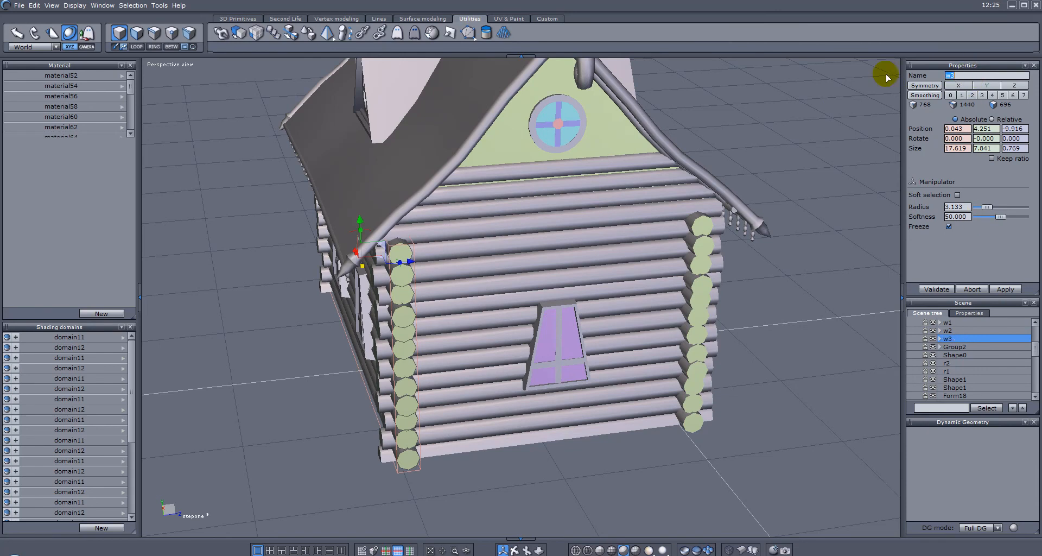
left_click(995, 347)
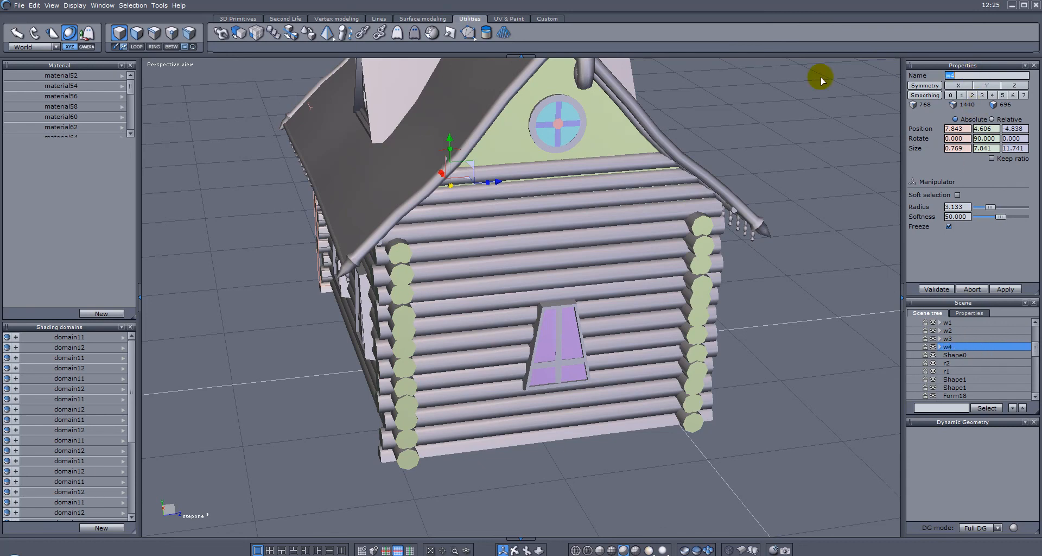
- Adjust the curled ridge end above the windowed gable to a position of about -9.831, 14.086 and a size of about 2.371 by 1.711
left_click_drag(1036, 348, 1034, 324)
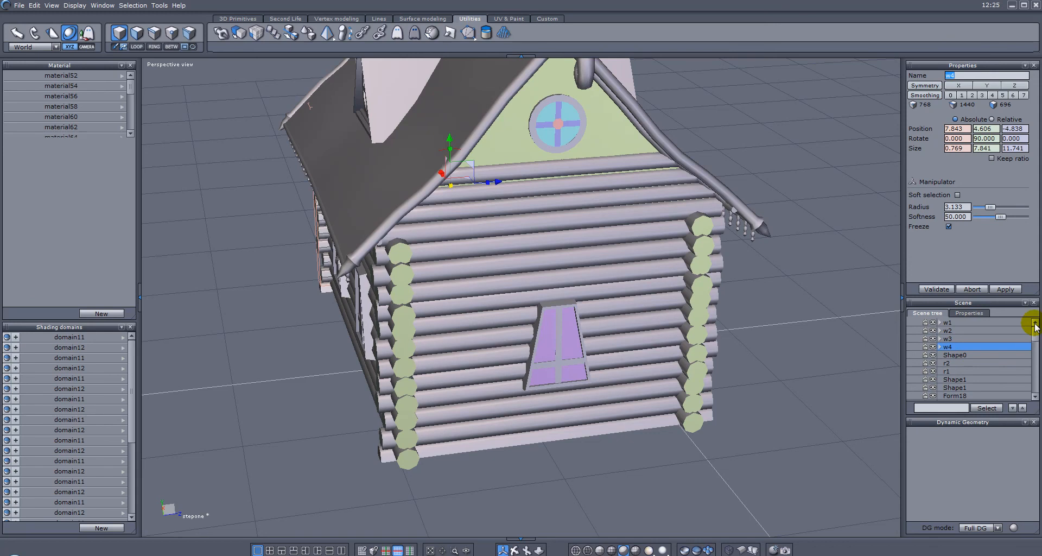
left_click(967, 379)
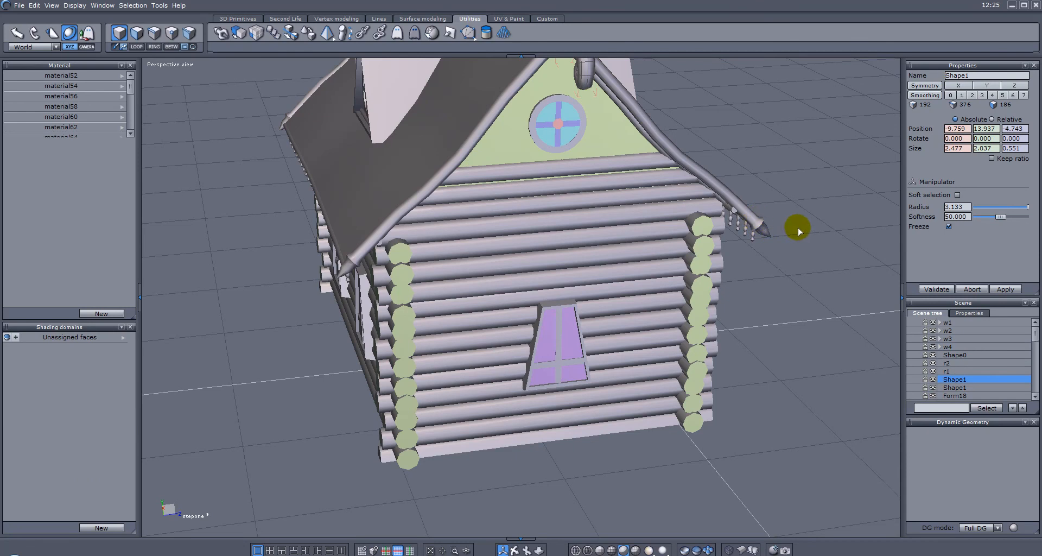
middle_click_drag(796, 226, 590, 228)
scroll(586, 223, "down", 4)
middle_click_drag(618, 129, 541, 243)
middle_click_drag(541, 243, 623, 219)
scroll(654, 236, "up", 4)
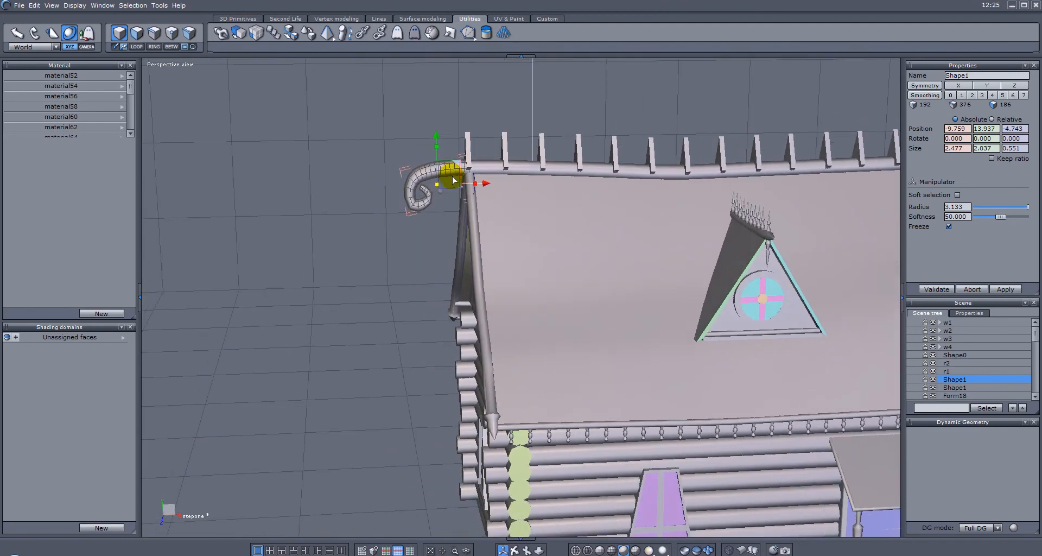
left_click_drag(475, 196, 474, 198)
left_click_drag(456, 164, 455, 158)
right_click_drag(526, 212, 472, 157)
right_click_drag(744, 166, 637, 184)
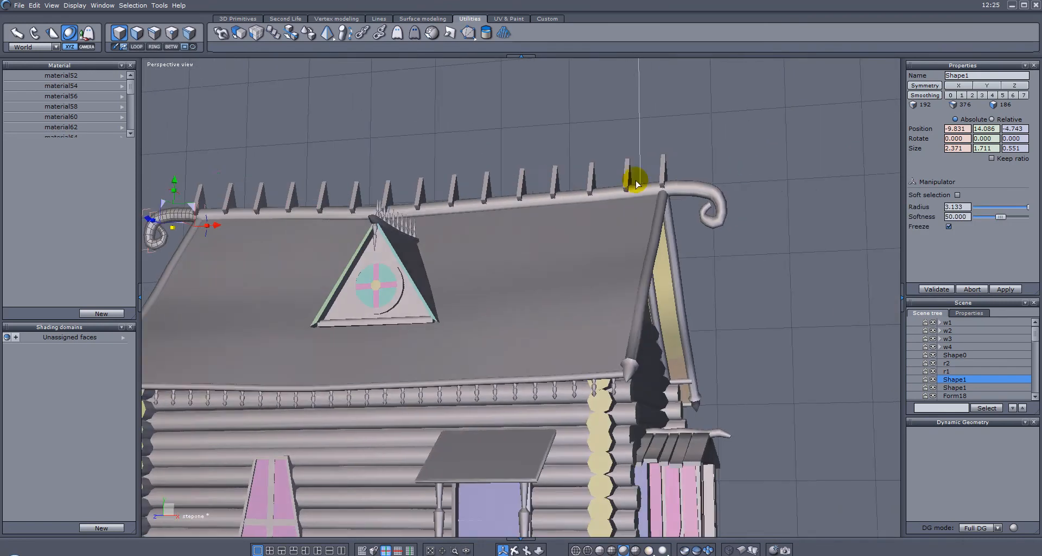
- Adjust the curled ridge end above the annex-side gable to position about 10.096, 14.337 and size about 2.735 by 1.957
left_click_drag(738, 206, 694, 187)
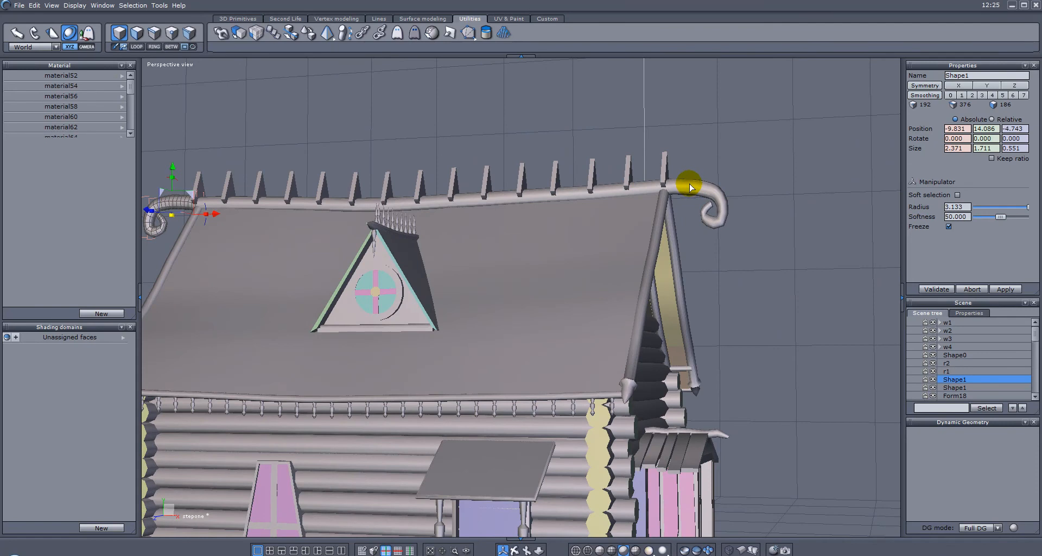
left_click(690, 187)
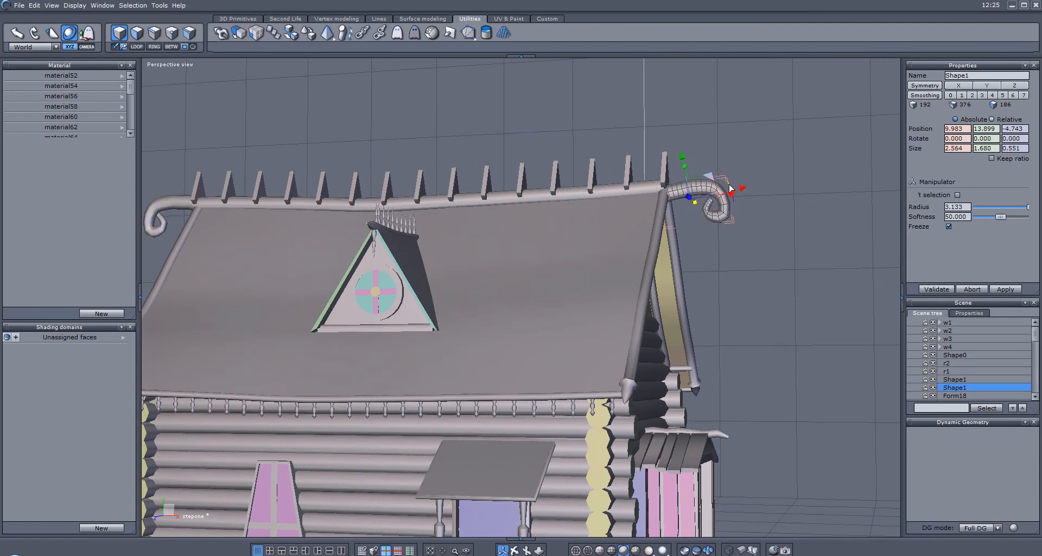
left_click_drag(728, 184, 716, 167)
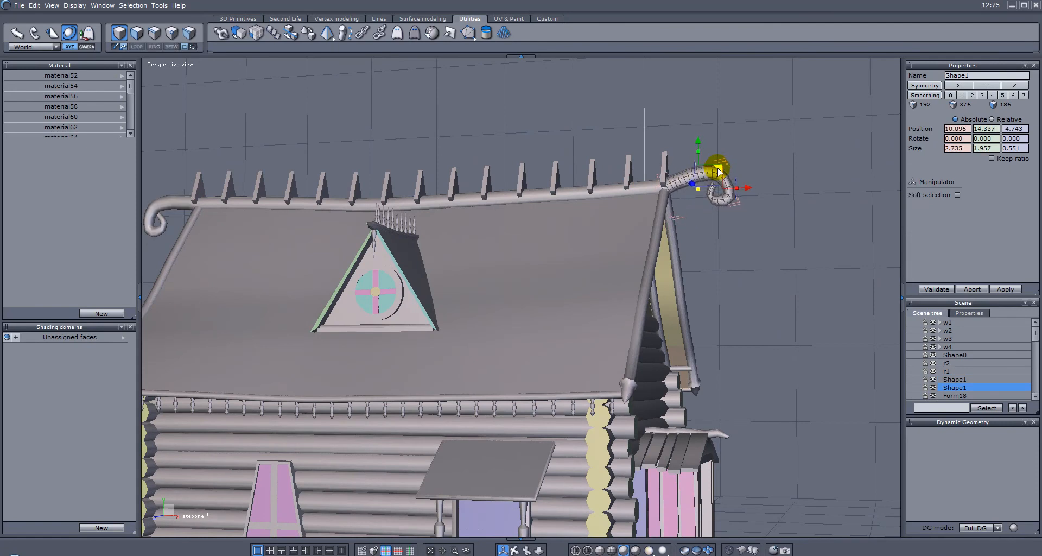
scroll(608, 184, "down", 5)
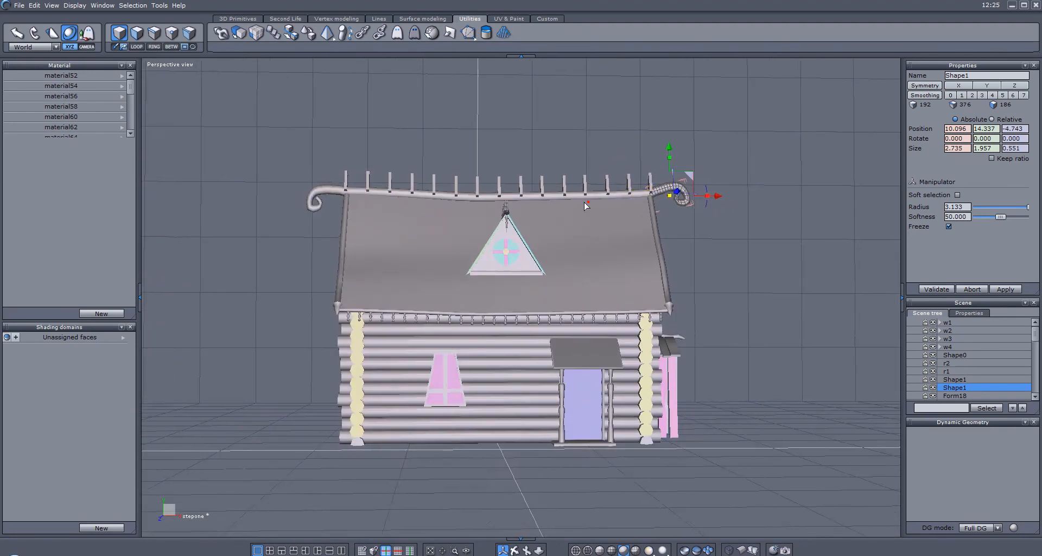
middle_click_drag(623, 204, 623, 246)
- Group the two curled ridge ends at both sides of the roof
left_click(466, 294)
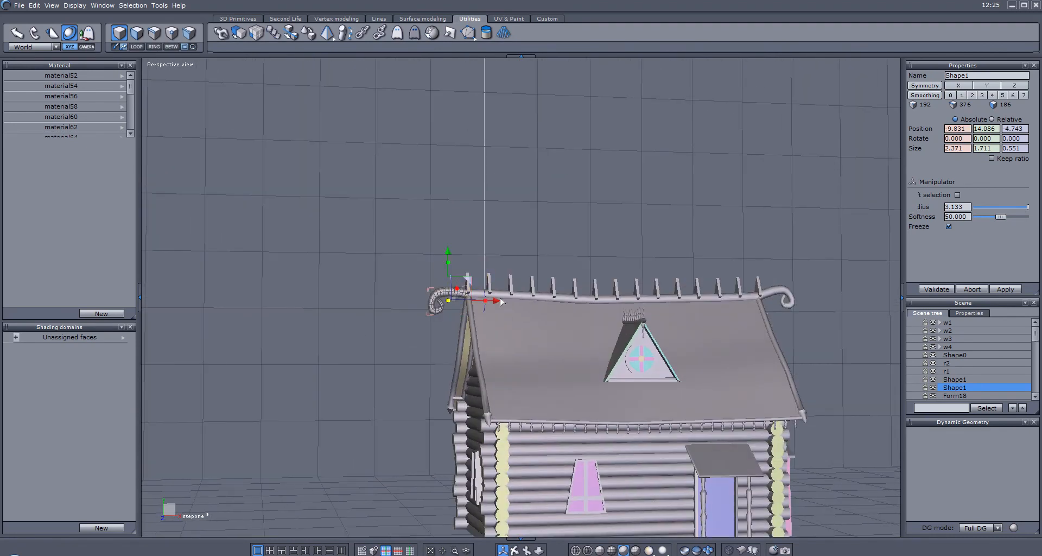
left_click_drag(487, 295, 471, 278)
right_click_drag(519, 293, 723, 302)
middle_click_drag(723, 302, 634, 307)
left_click(609, 284, "shift")
key("ctrl+g")
left_click(678, 273)
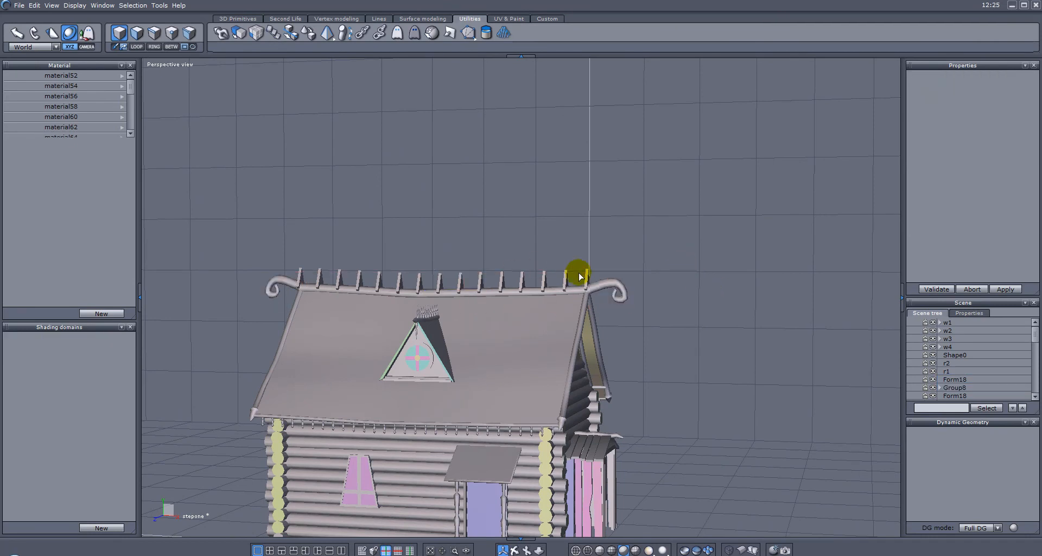
- Examine the ungrouped form entries in the scene tree to identify which house parts they belong to
left_click_drag(1035, 334, 1036, 340)
scroll(1037, 340, "up", 1)
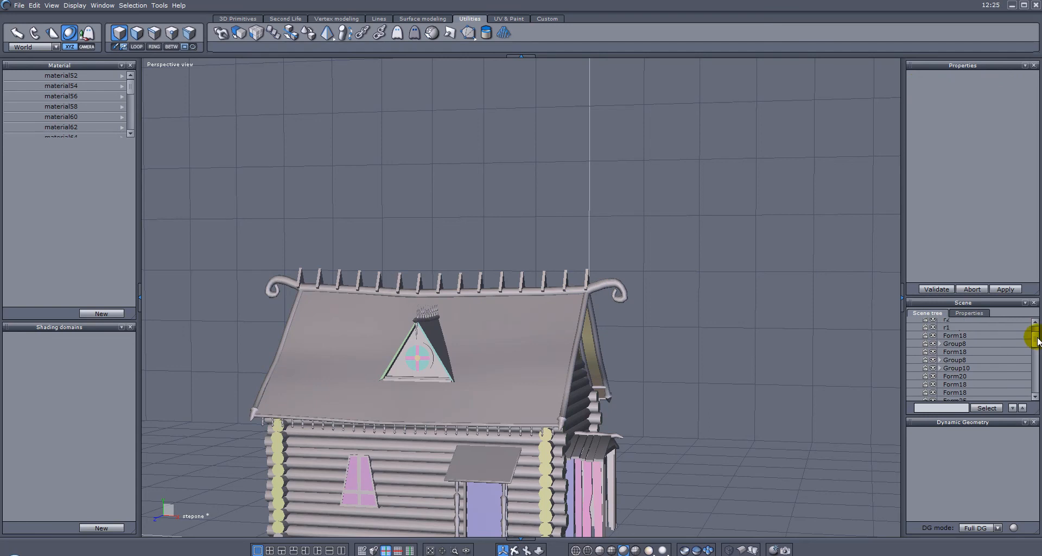
scroll(1036, 340, "down", 1)
left_click(967, 340)
right_click_drag(744, 367, 446, 326)
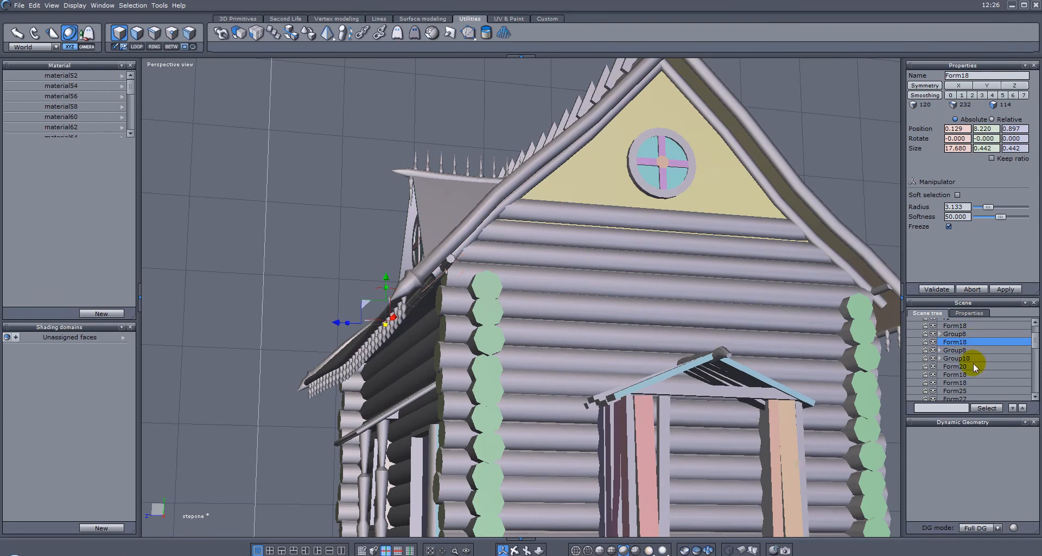
left_click(956, 374)
left_click(964, 382)
right_click_drag(721, 336, 868, 364)
left_click(987, 391)
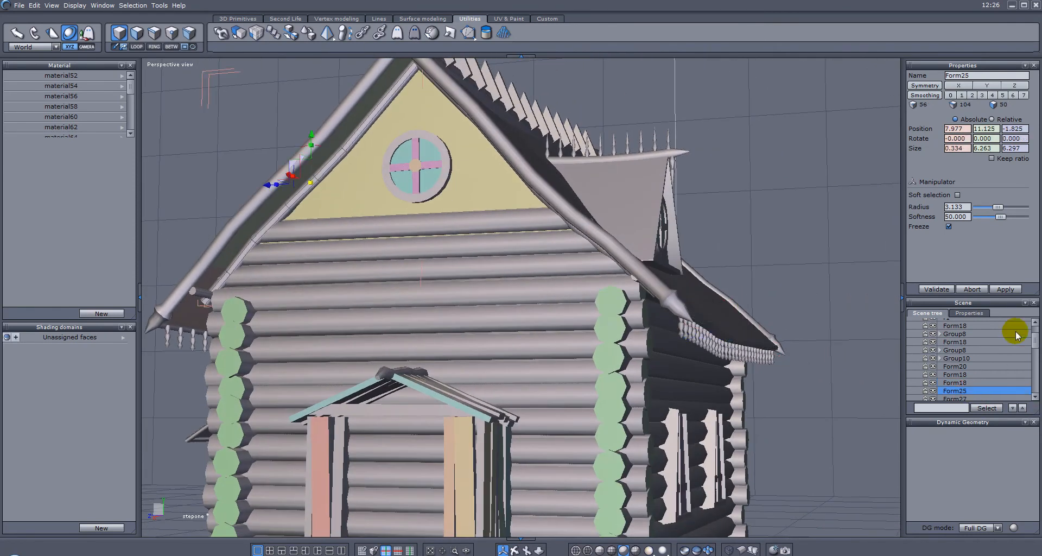
scroll(982, 374, "down", 3)
- Try pulling the dormer's round window pane outward to Z -10.771, and undo the move
left_click(973, 367)
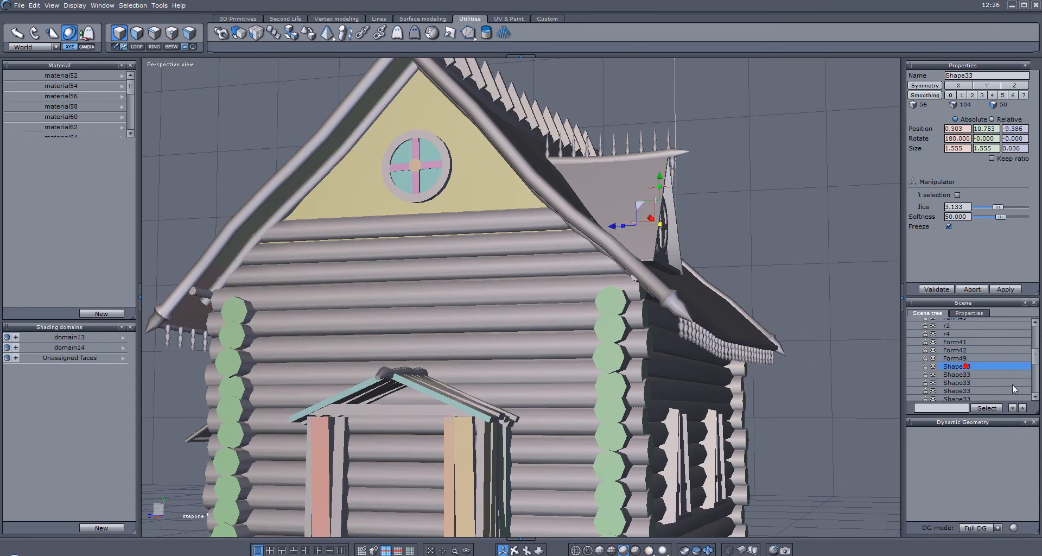
right_click_drag(748, 259, 460, 282)
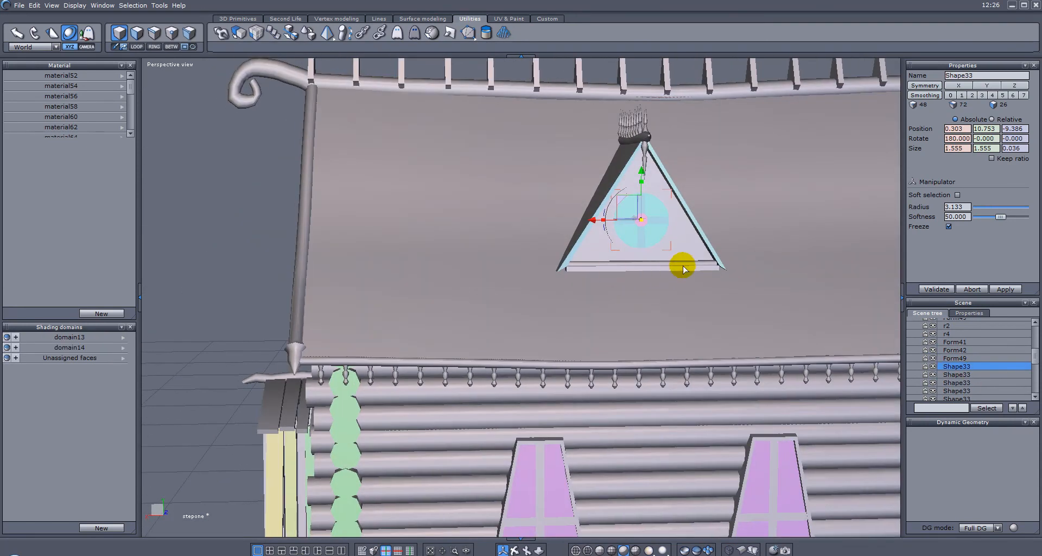
right_click_drag(674, 222, 486, 272)
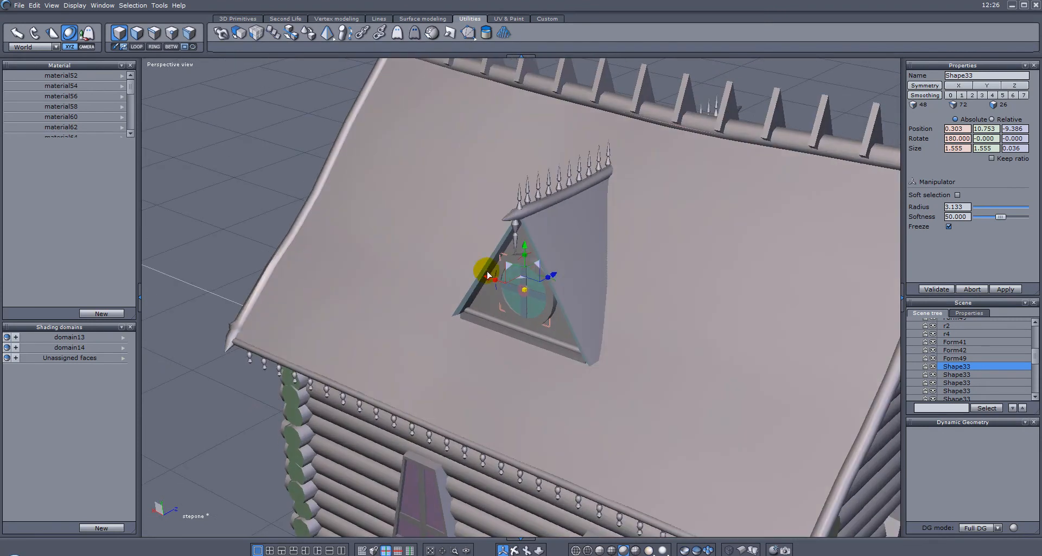
left_click_drag(559, 275, 558, 263)
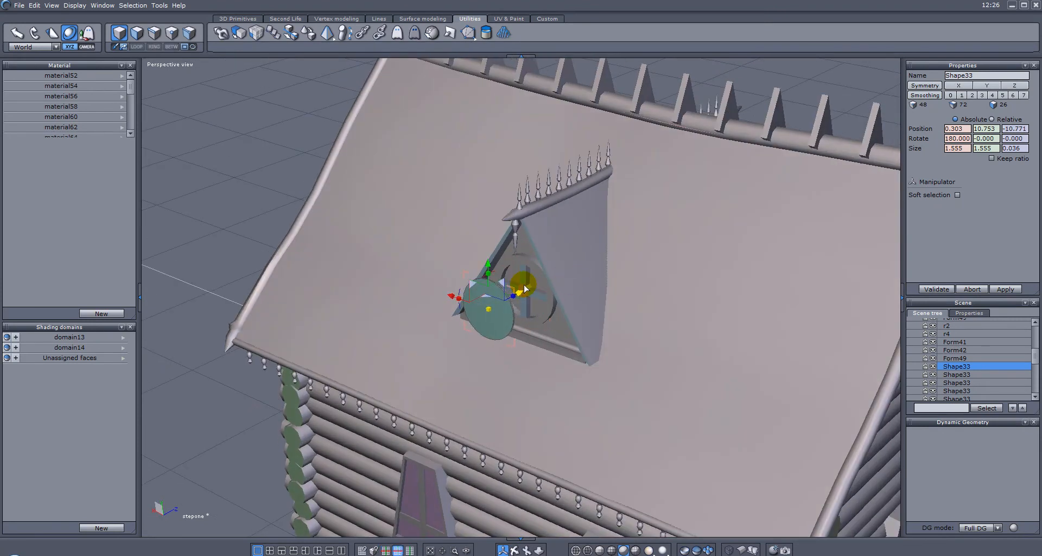
key("ctrl+z")
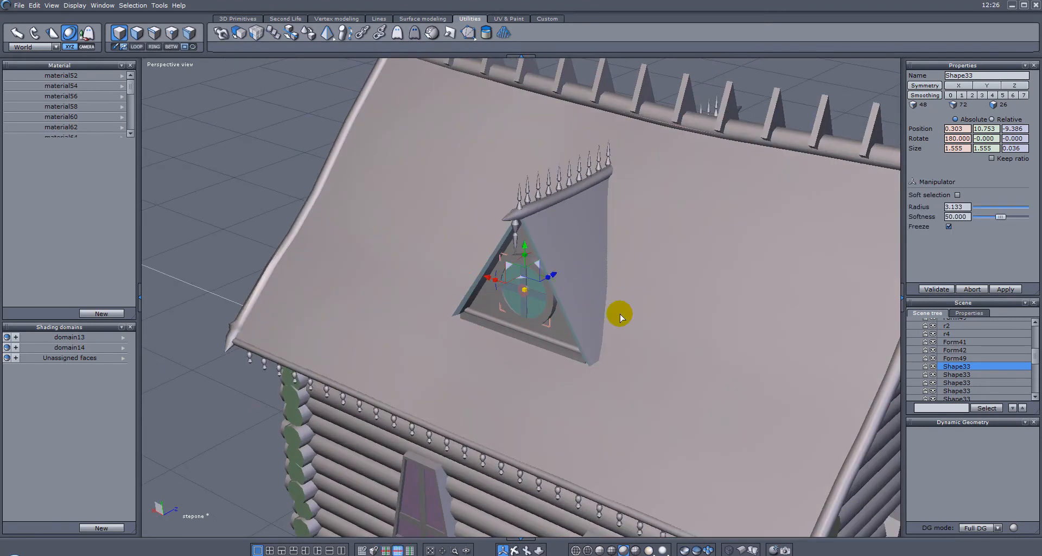
- Examine the remaining round window parts and the finial row group on the dormers through their scene tree entries
right_click_drag(605, 322, 786, 281)
right_click_drag(783, 248, 593, 251)
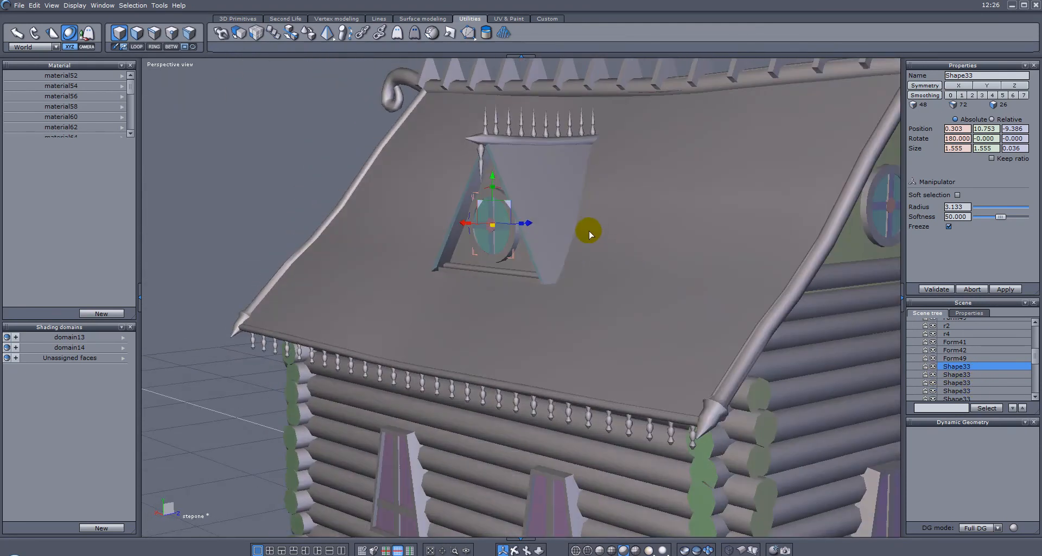
right_click_drag(698, 218, 790, 277)
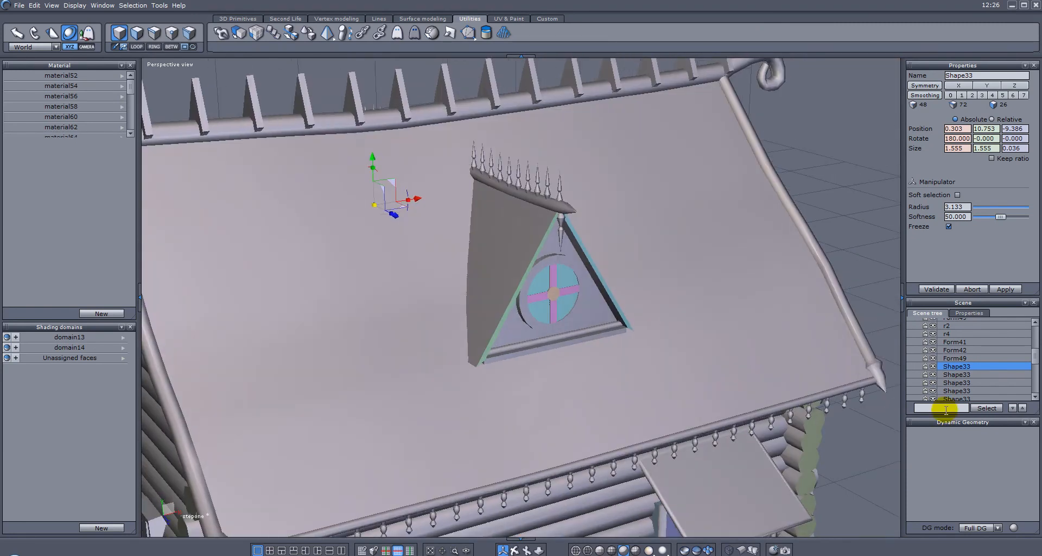
right_click_drag(716, 274, 754, 282)
left_click(971, 373)
left_click(973, 382)
scroll(980, 355, "down", 5)
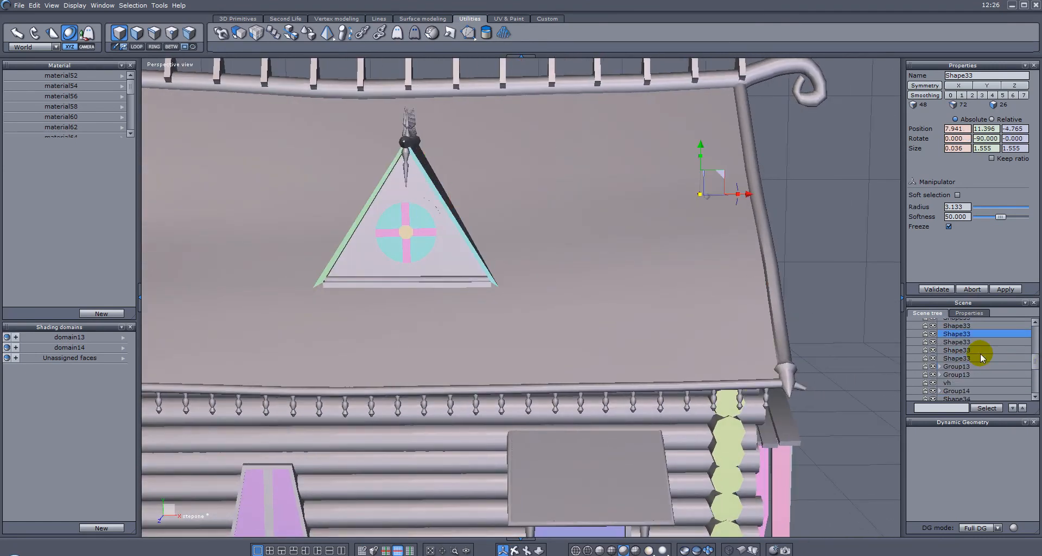
left_click(979, 367)
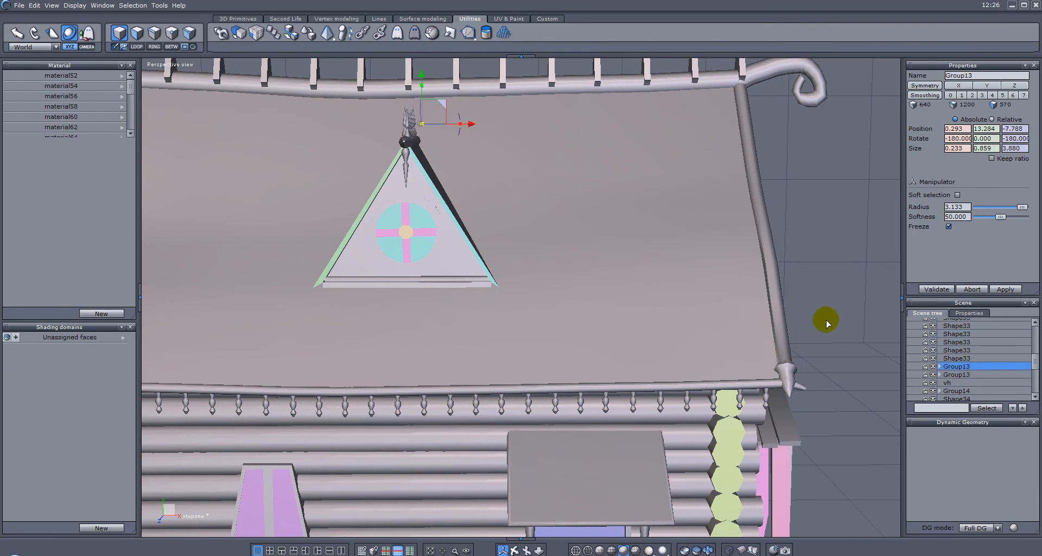
scroll(690, 277, "down", 5)
right_click_drag(682, 280, 629, 218)
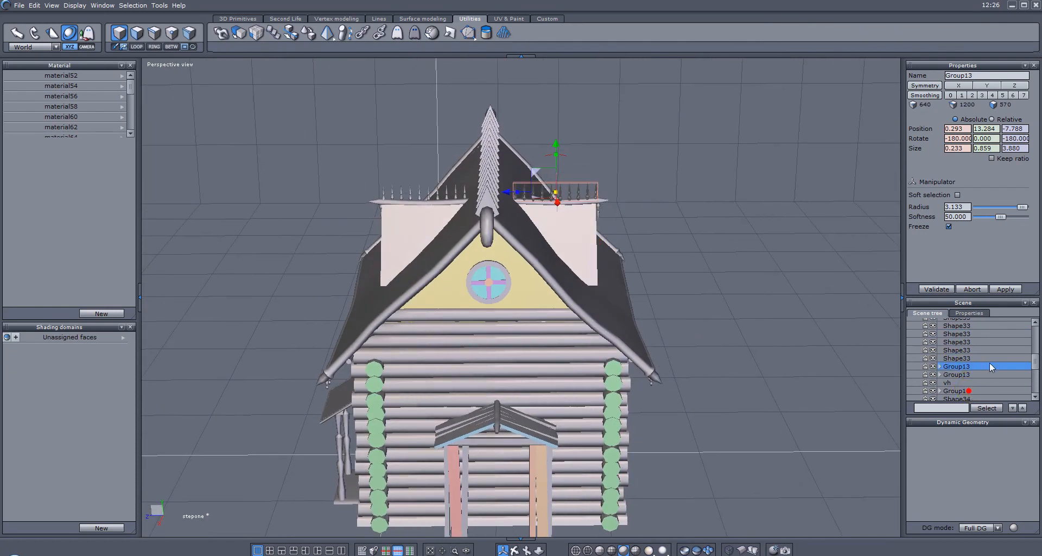
- Check the Form72 and Group29 entries in the scene tree and look through the numbered groups below them
scroll(985, 369, "down", 2)
scroll(989, 366, "down", 2)
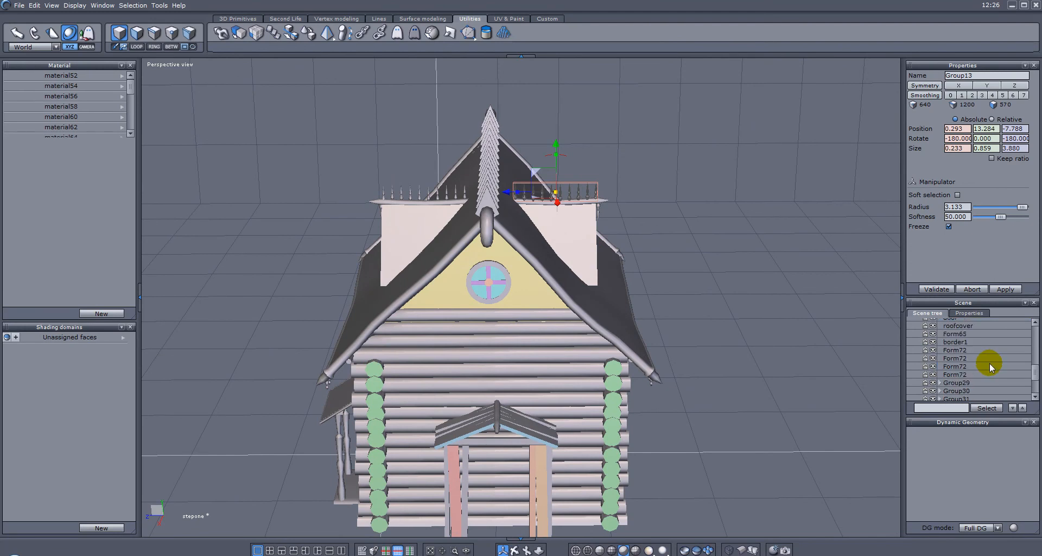
left_click(952, 349)
right_click_drag(488, 250, 814, 352)
left_click(974, 381)
scroll(997, 353, "down", 2)
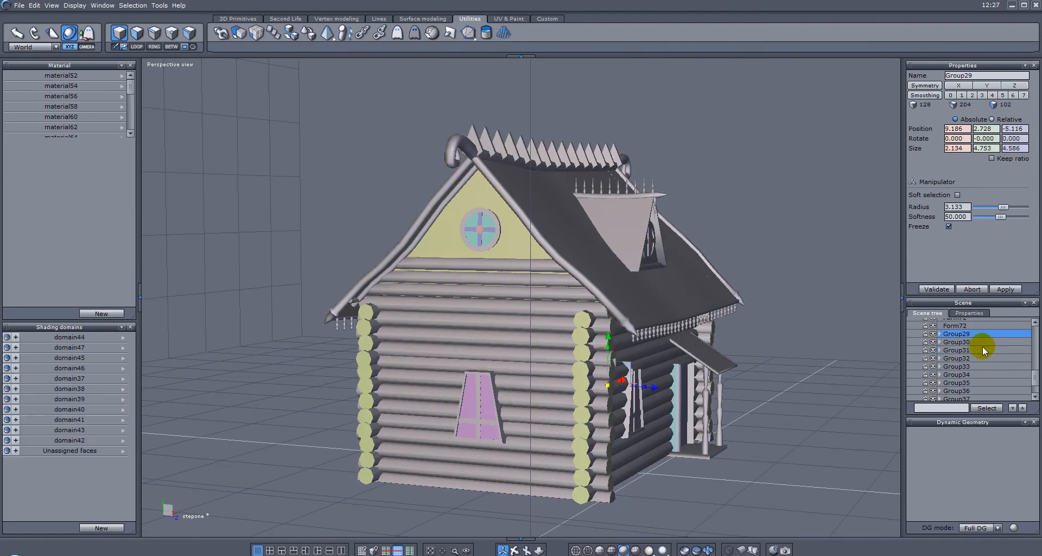
scroll(986, 373, "down", 2)
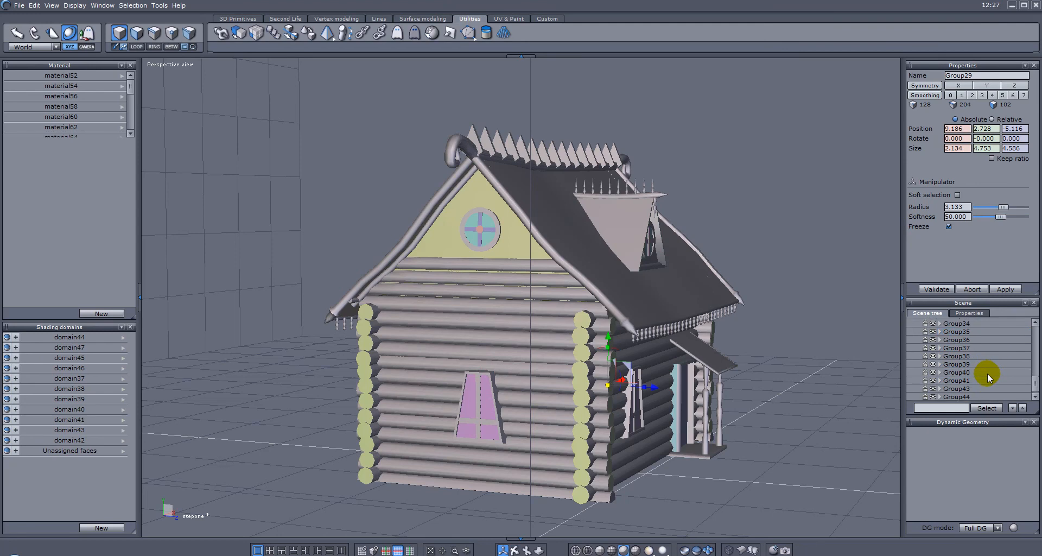
- Inspect the roof, dormers and underside of the house from several sides for parts still left ungrouped
right_click_drag(400, 302, 618, 244)
right_click_drag(333, 223, 567, 262)
scroll(470, 270, "up", 3)
scroll(471, 269, "down", 5)
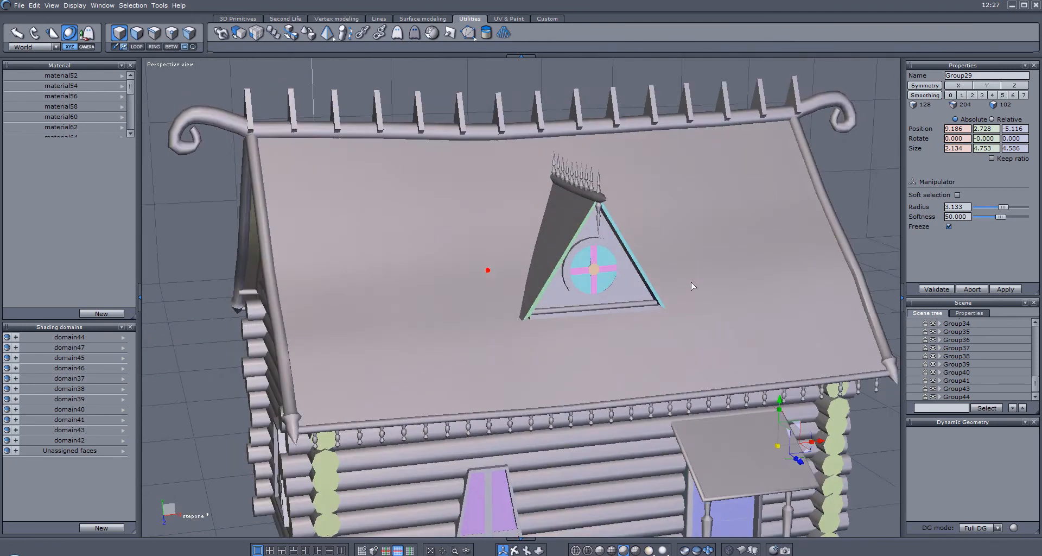
right_click_drag(682, 274, 576, 219)
left_click(544, 273)
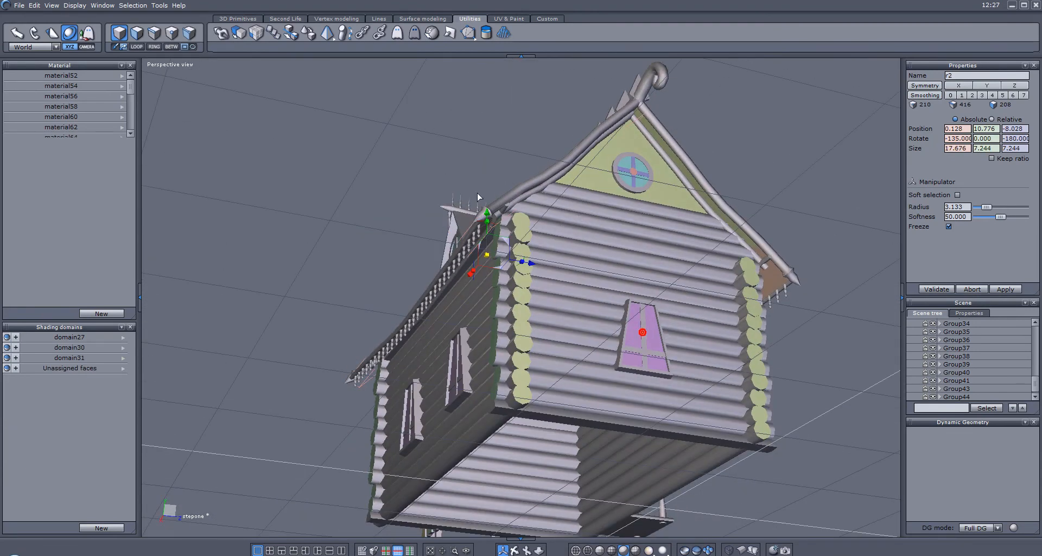
right_click_drag(507, 214, 487, 292)
right_click_drag(354, 332, 341, 305)
right_click_drag(379, 336, 602, 300)
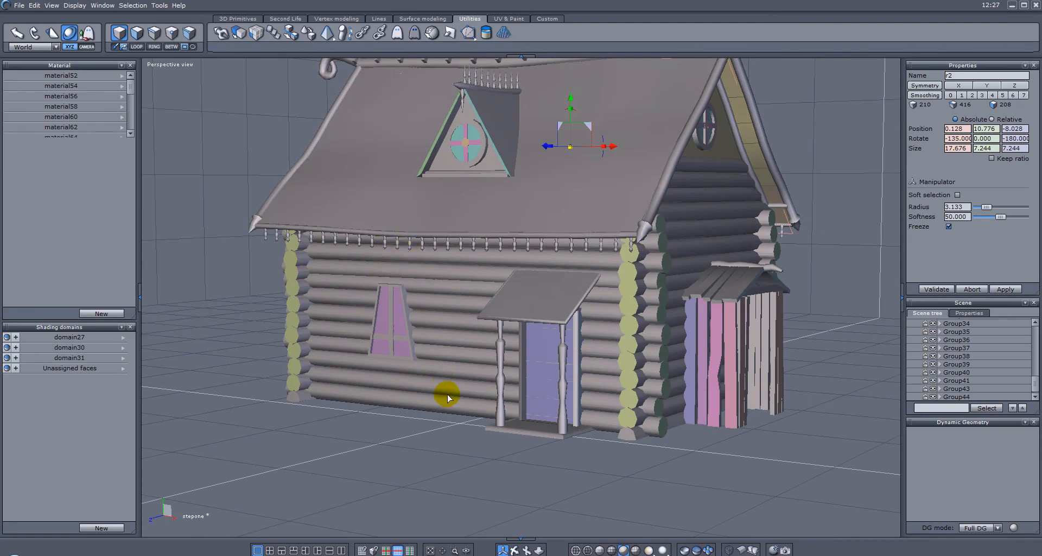
right_click_drag(434, 323, 608, 274)
scroll(607, 270, "up", 3)
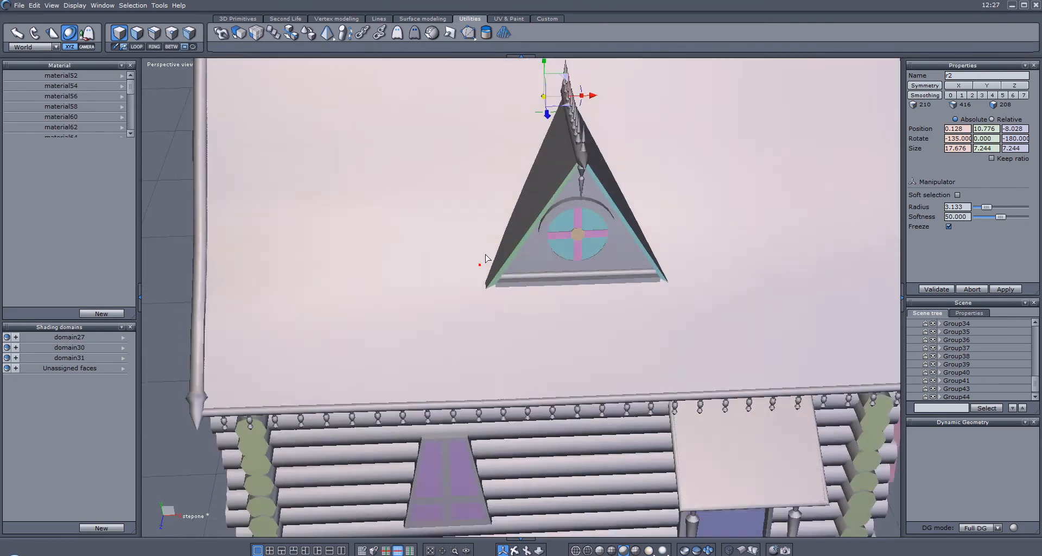
- Group the triangular front panels of the two opposite dormers
right_click_drag(479, 263, 491, 233)
left_click(536, 176)
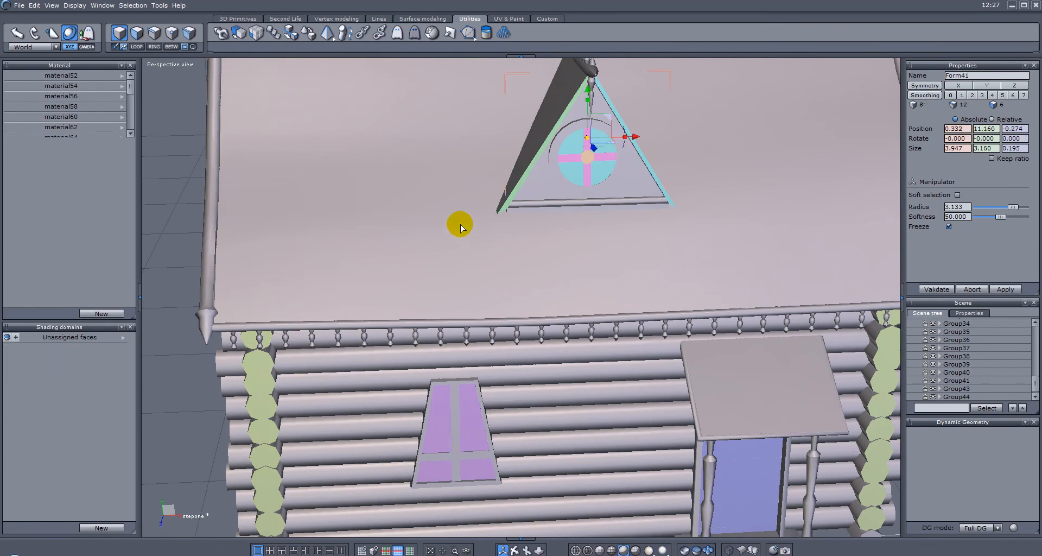
right_click_drag(399, 224, 495, 200)
left_click(457, 133)
right_click_drag(729, 158, 454, 174)
left_click(648, 239, "shift")
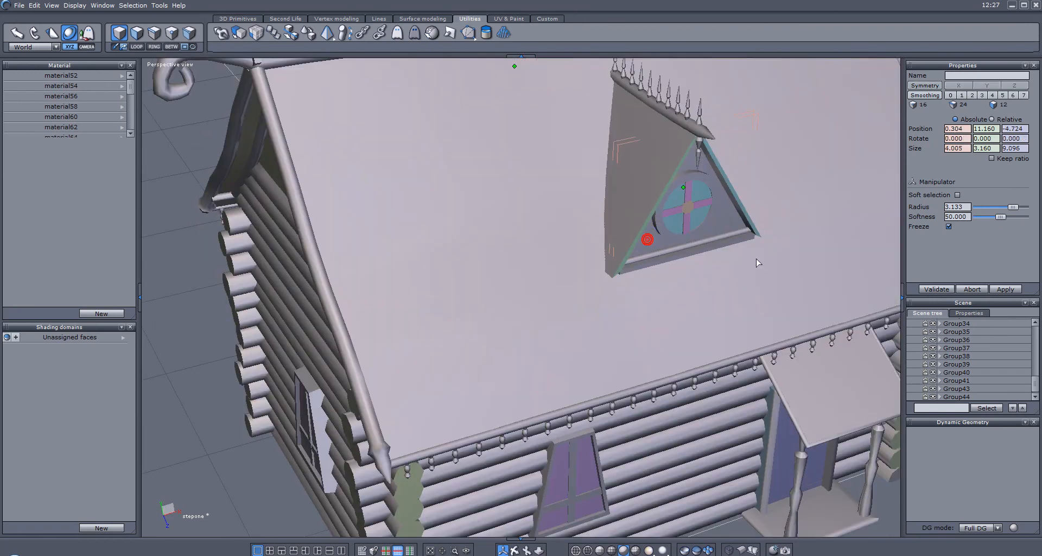
right_click_drag(474, 255, 641, 222)
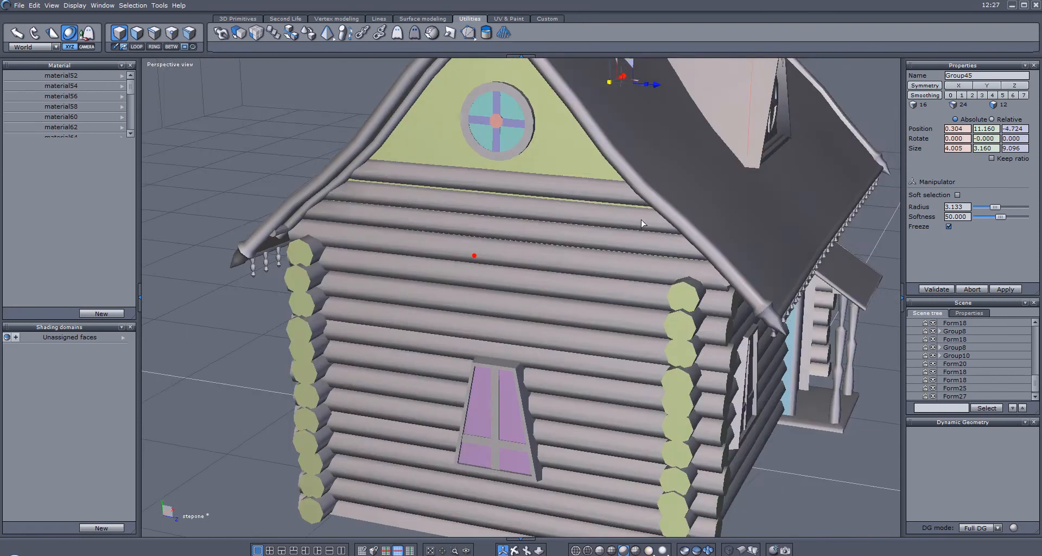
- Group the sill beams beneath the two dormers' triangular fronts
middle_click_drag(534, 173, 540, 286)
right_click_drag(498, 291, 546, 292)
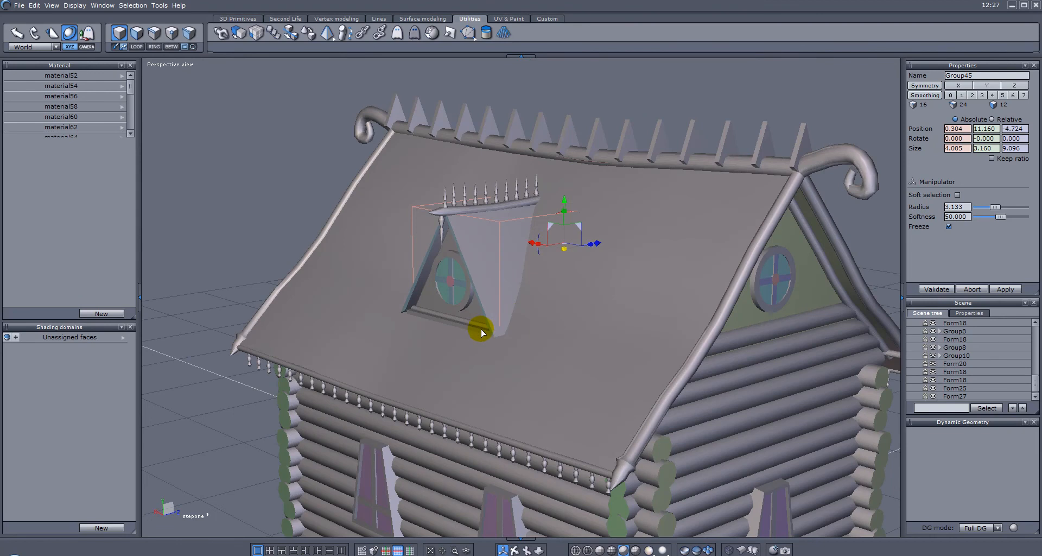
scroll(480, 332, "up", 3)
right_click_drag(456, 332, 444, 282)
left_click(732, 388)
left_click(753, 376, "shift")
key("ctrl+g")
- Inspect the dormer front up close and look over the whole house with its grouped parts
scroll(649, 307, "down", 5)
right_click_drag(649, 307, 472, 298)
scroll(472, 298, "up", 3)
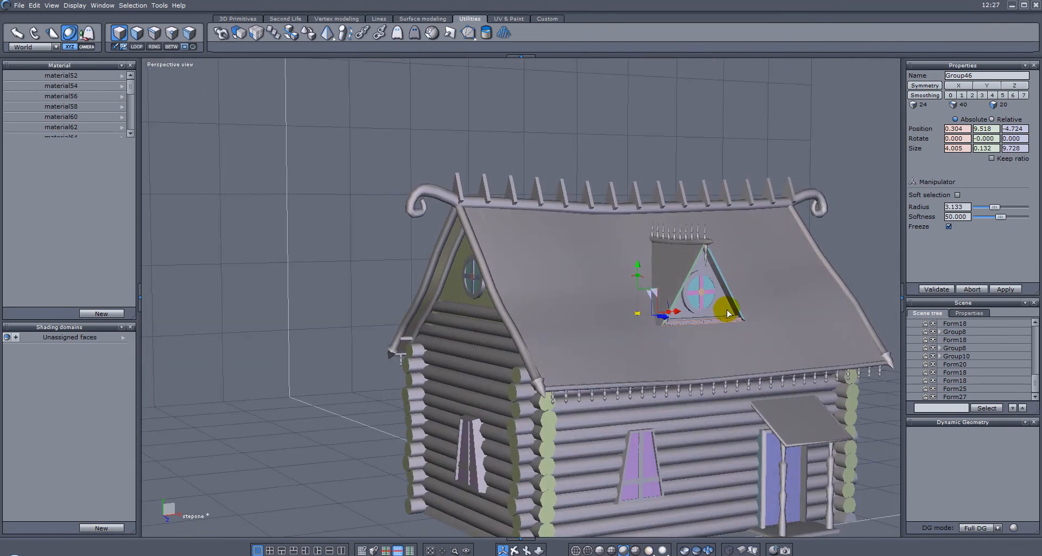
scroll(727, 314, "up", 3)
mouse_move(723, 311)
right_mouse_down()
mouse_move(611, 304)
mouse_move(746, 299)
mouse_move(715, 296)
right_mouse_up()
scroll(738, 302, "down", 2)
scroll(732, 305, "down", 5)
mouse_move(611, 310)
right_mouse_down()
mouse_move(579, 288)
mouse_move(588, 251)
mouse_move(523, 284)
mouse_move(553, 266)
mouse_move(698, 284)
mouse_move(469, 302)
mouse_move(672, 328)
mouse_move(677, 307)
mouse_move(617, 331)
right_mouse_up()
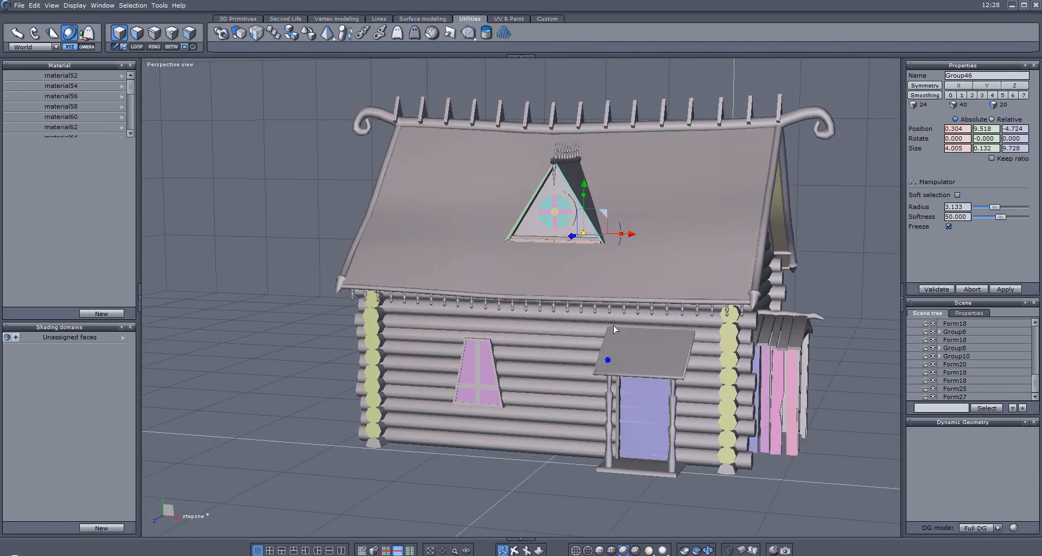
- Export the house as a Wavefront OBJ file named whouse in the Hexagon folder, keeping the shown export options
left_click(16, 7)
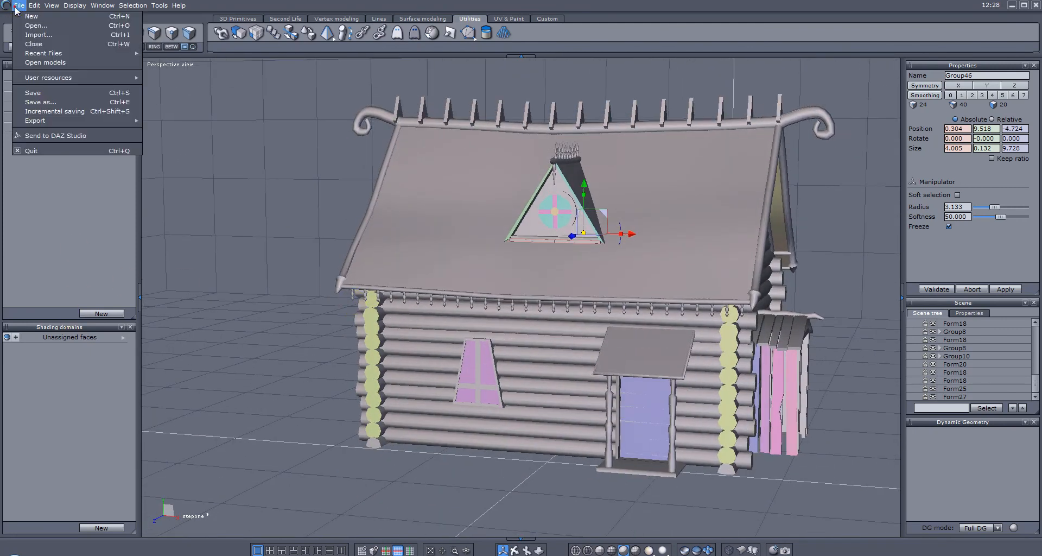
mouse_move(83, 119)
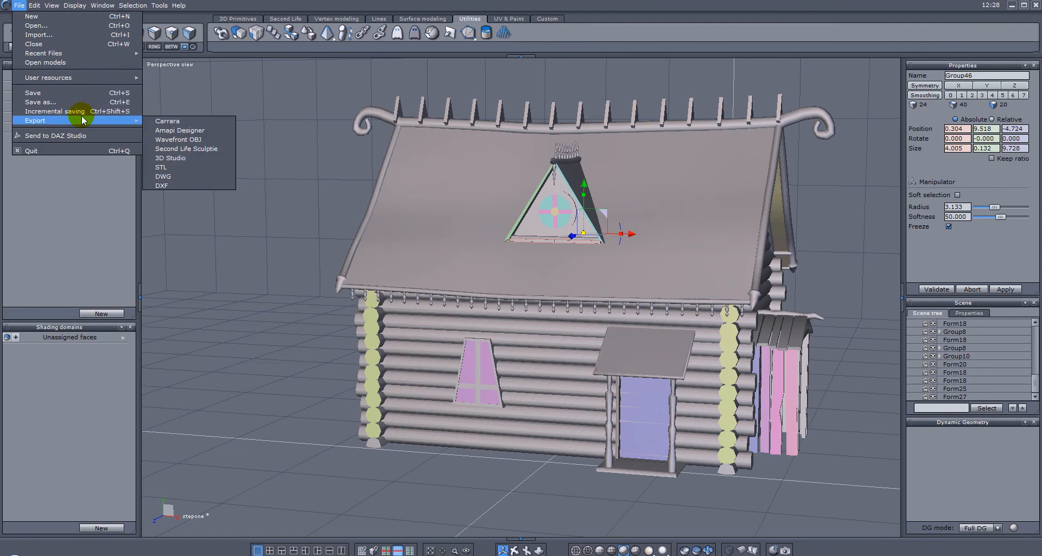
left_click(179, 140)
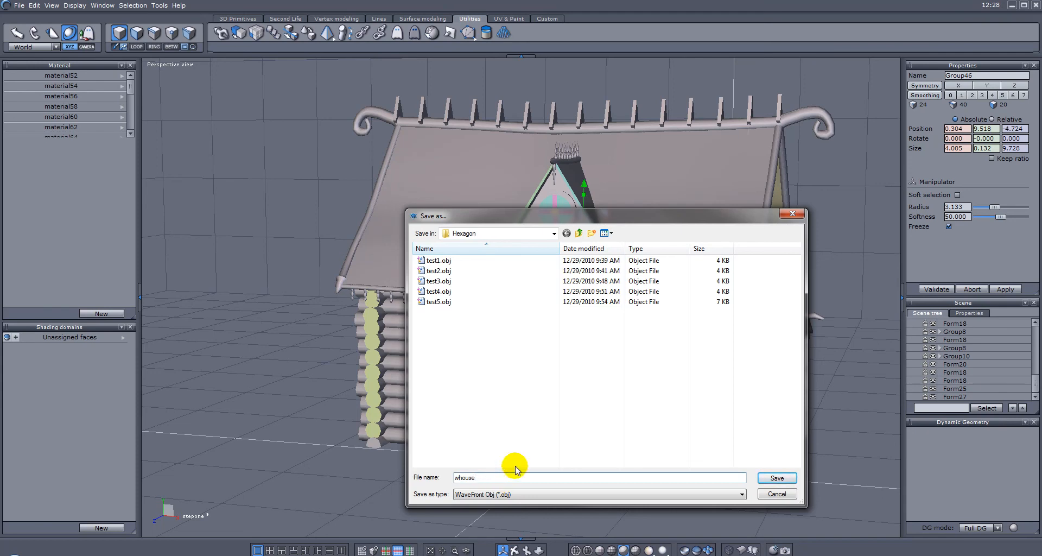
left_click(788, 477)
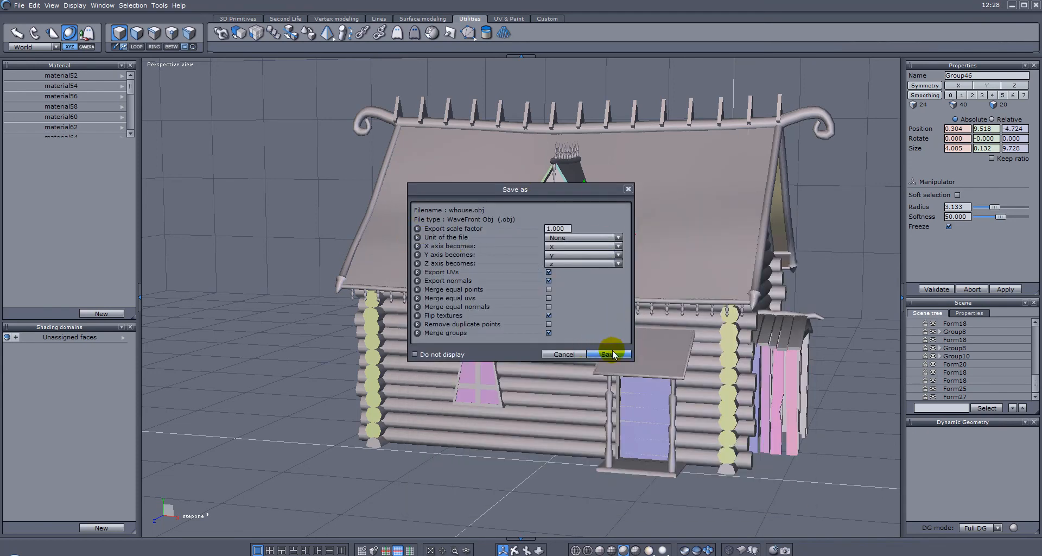
left_click(610, 354)
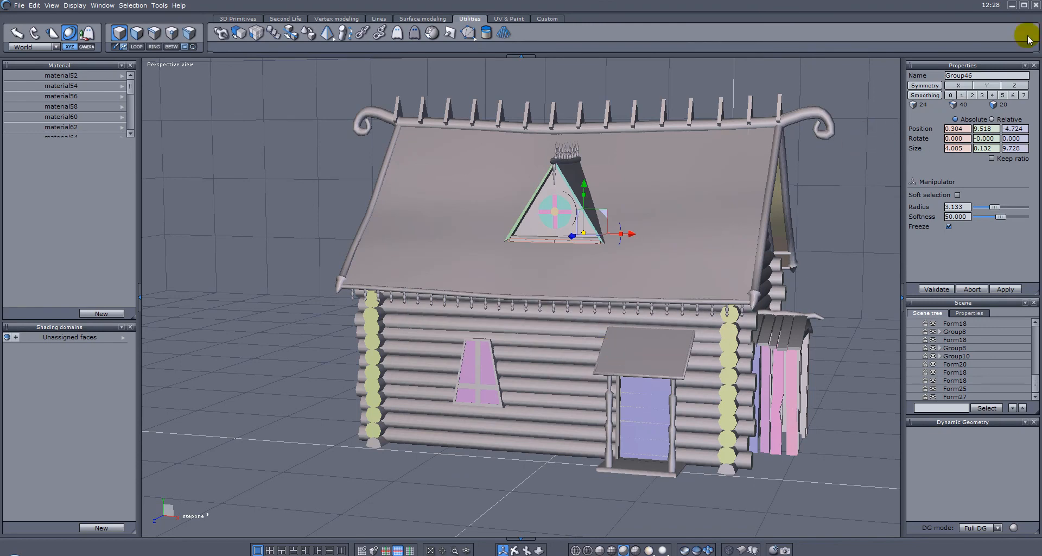